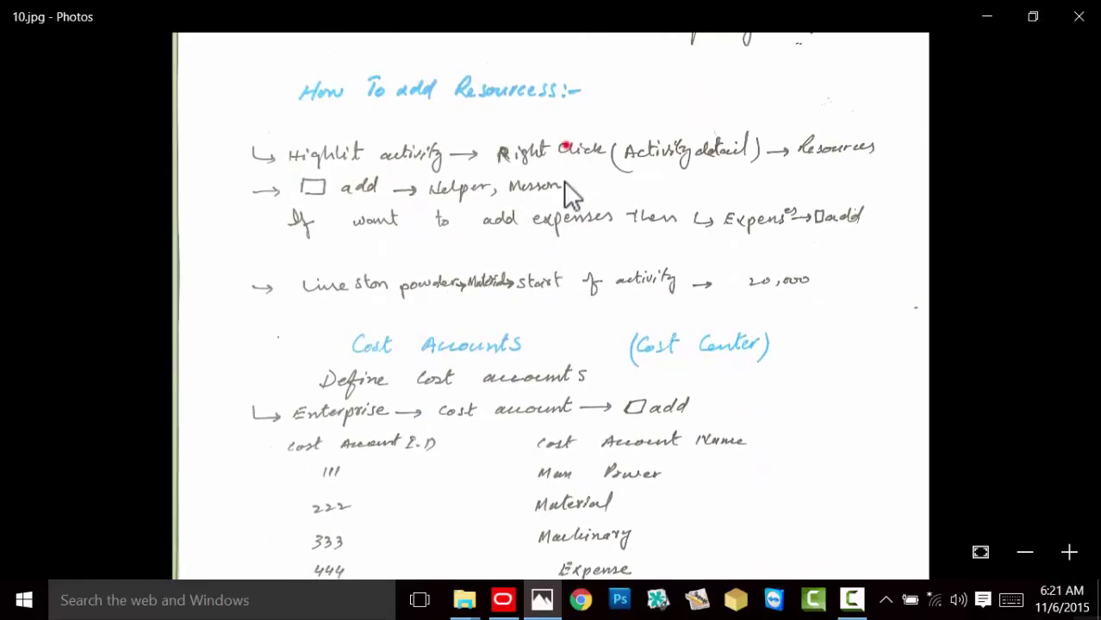
Check the notes on adding expenses and resources, switch to Primavera P6 and display the details of activity LAY OUT MARKING.
scroll(568, 164, "up", 3)
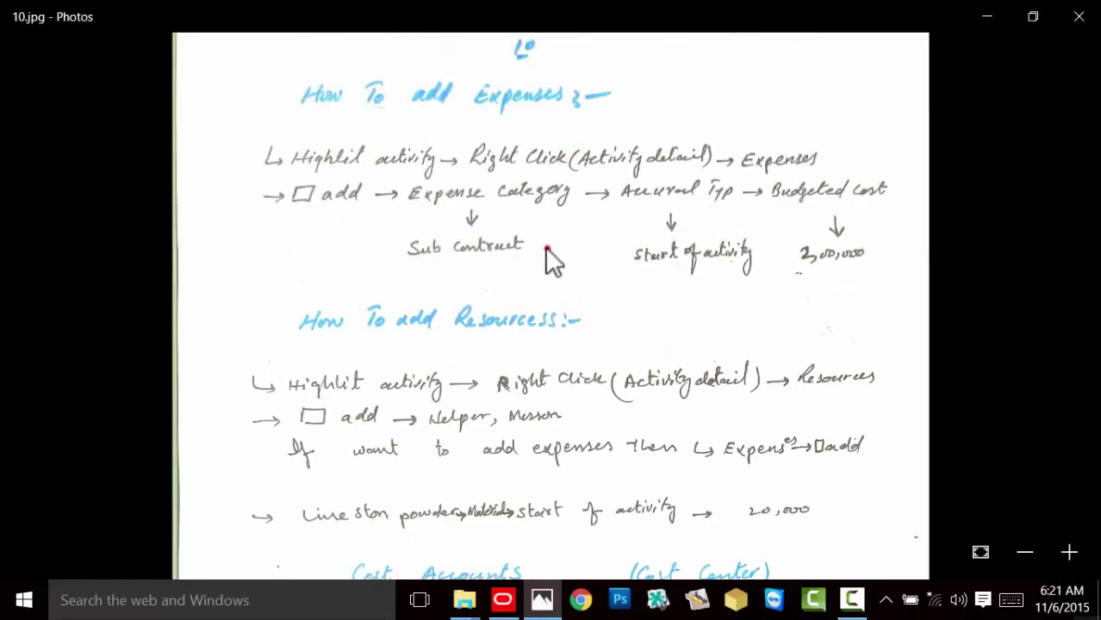
scroll(546, 247, "down", 2)
scroll(517, 229, "down", 2)
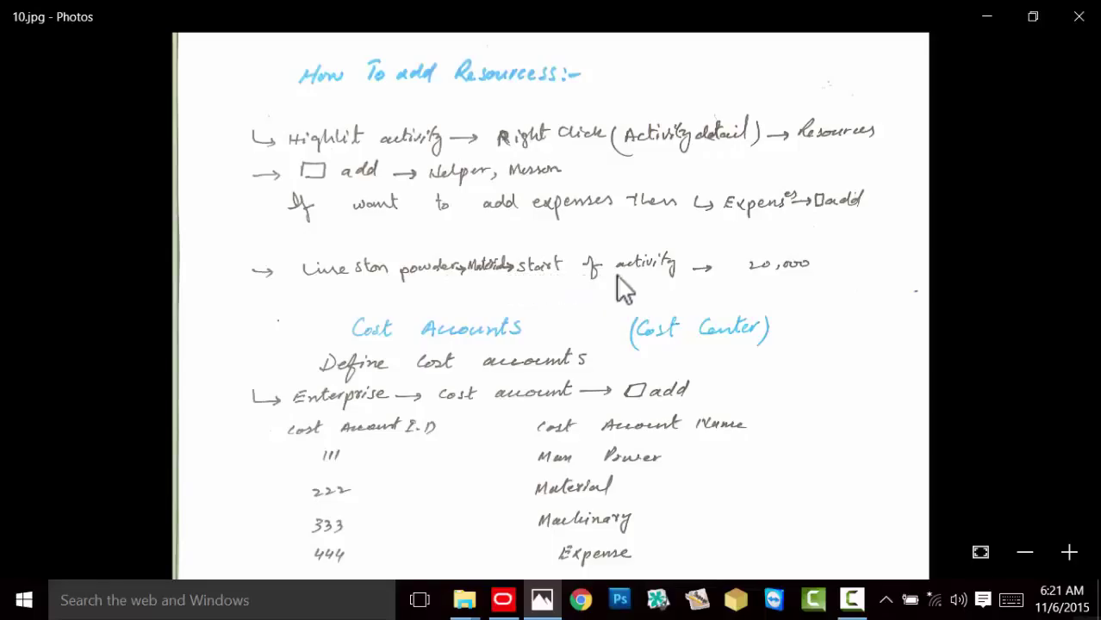
left_click(502, 601)
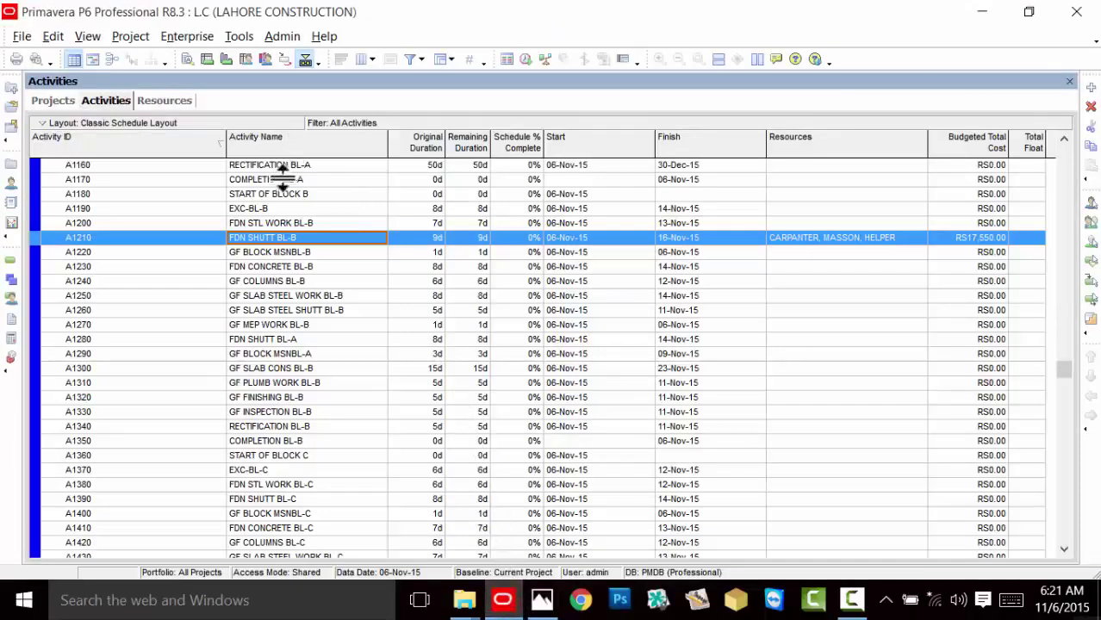
scroll(271, 250, "up", 6)
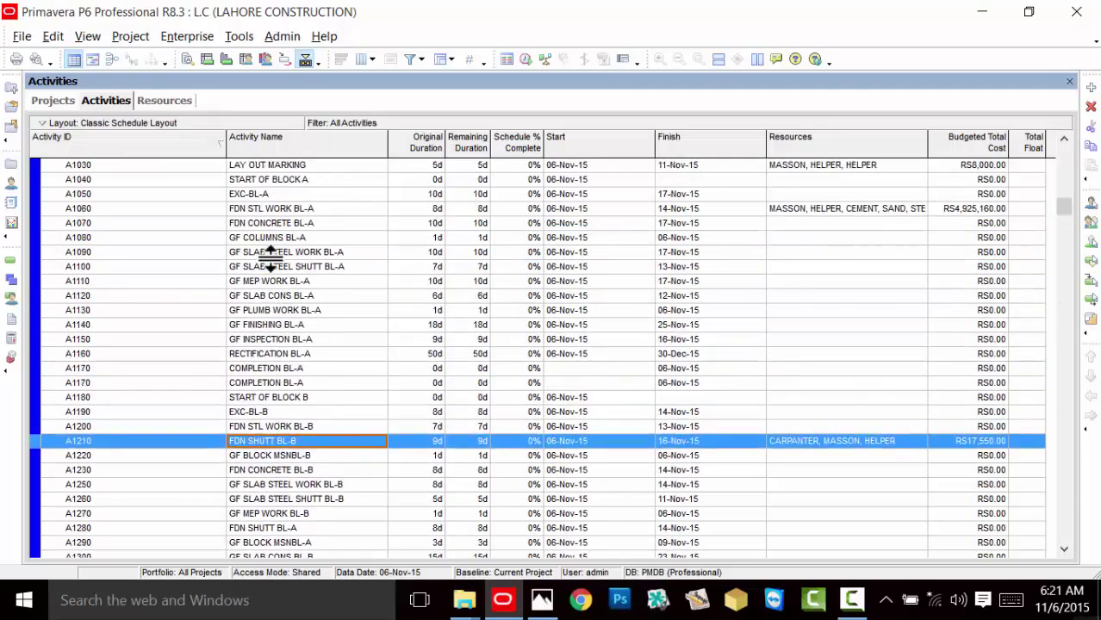
right_click(286, 228)
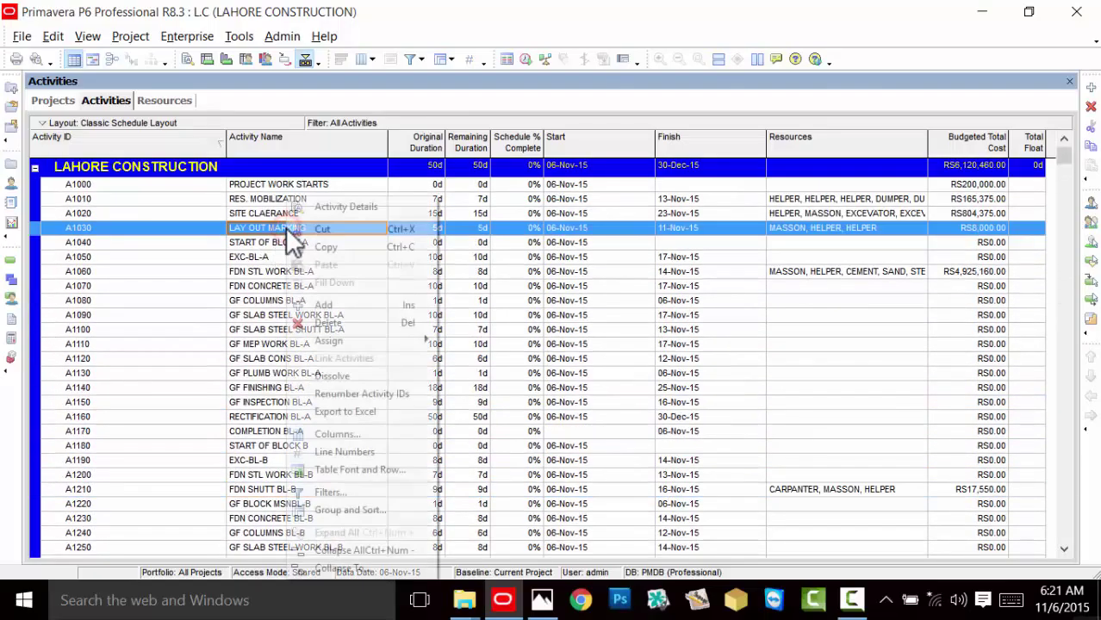
left_click(340, 212)
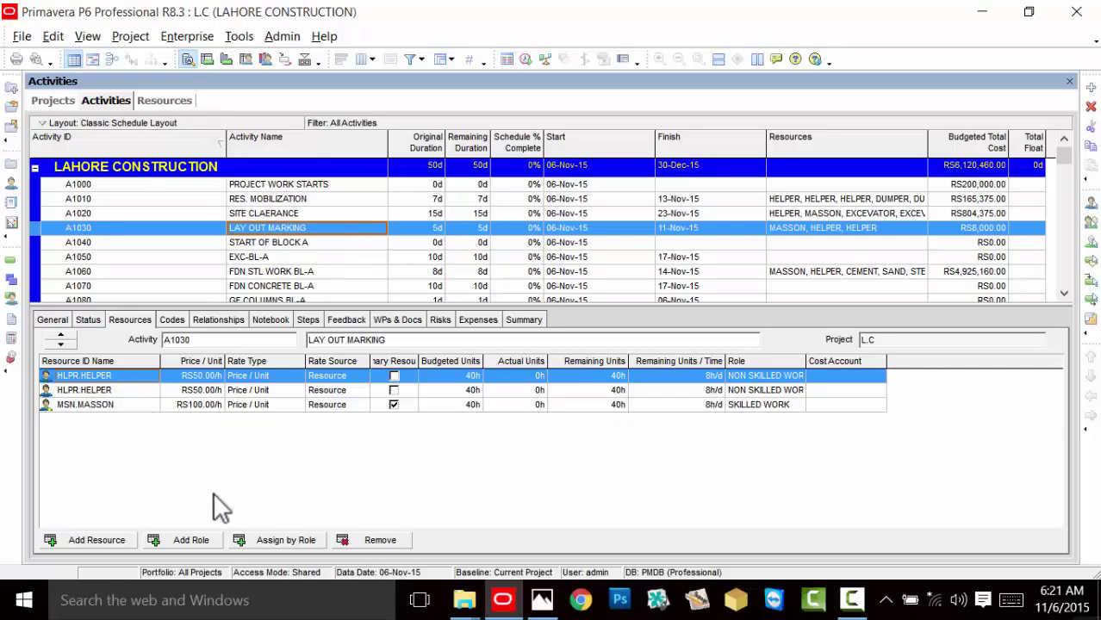
Switch back to the handwritten notes in Photos and read the section on defining cost accounts.
key("alt+Tab")
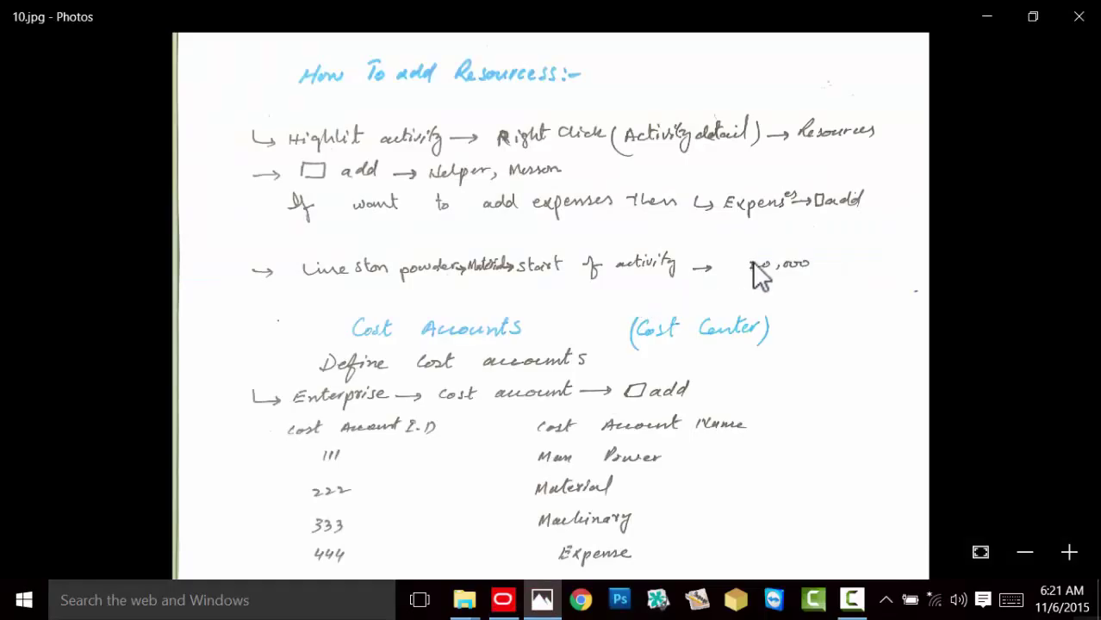
left_click_drag(574, 379, 573, 252)
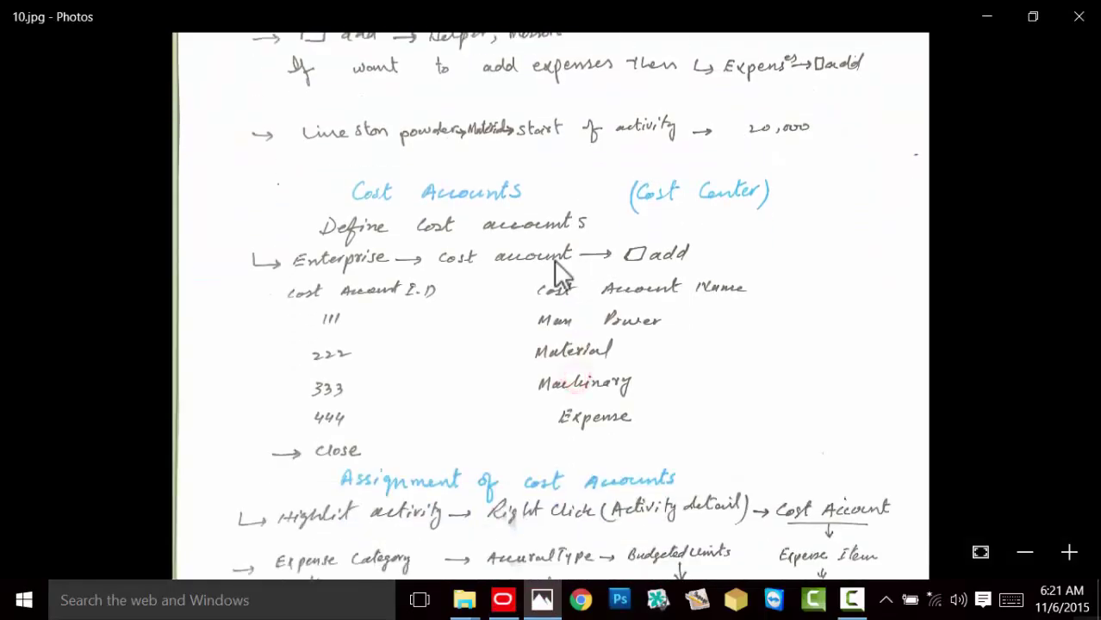
left_click_drag(439, 261, 440, 243)
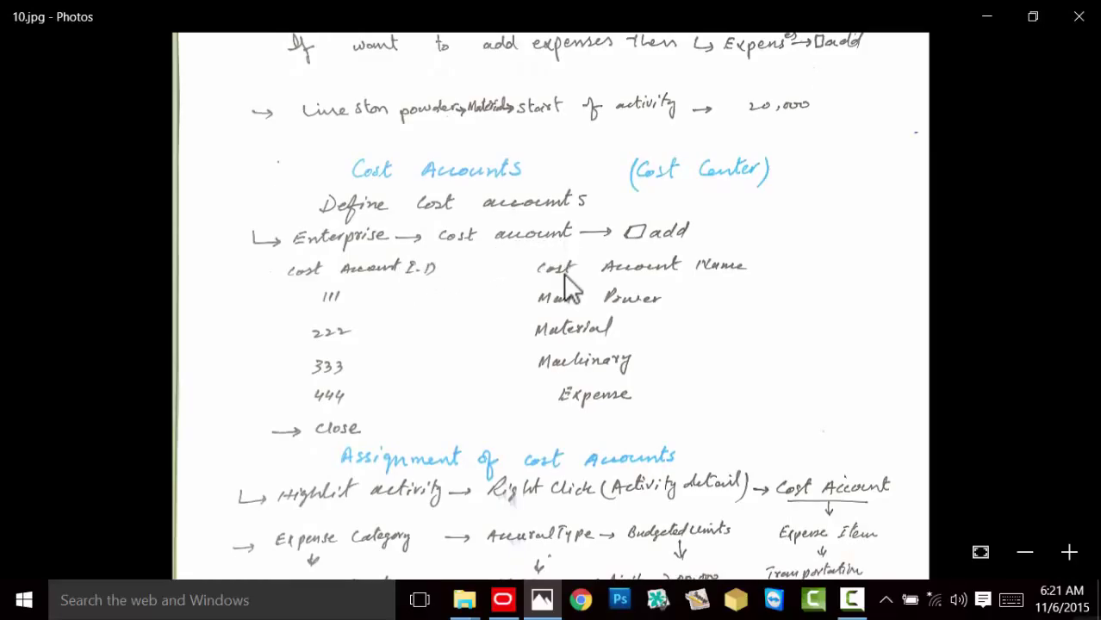
left_click_drag(536, 326, 536, 293)
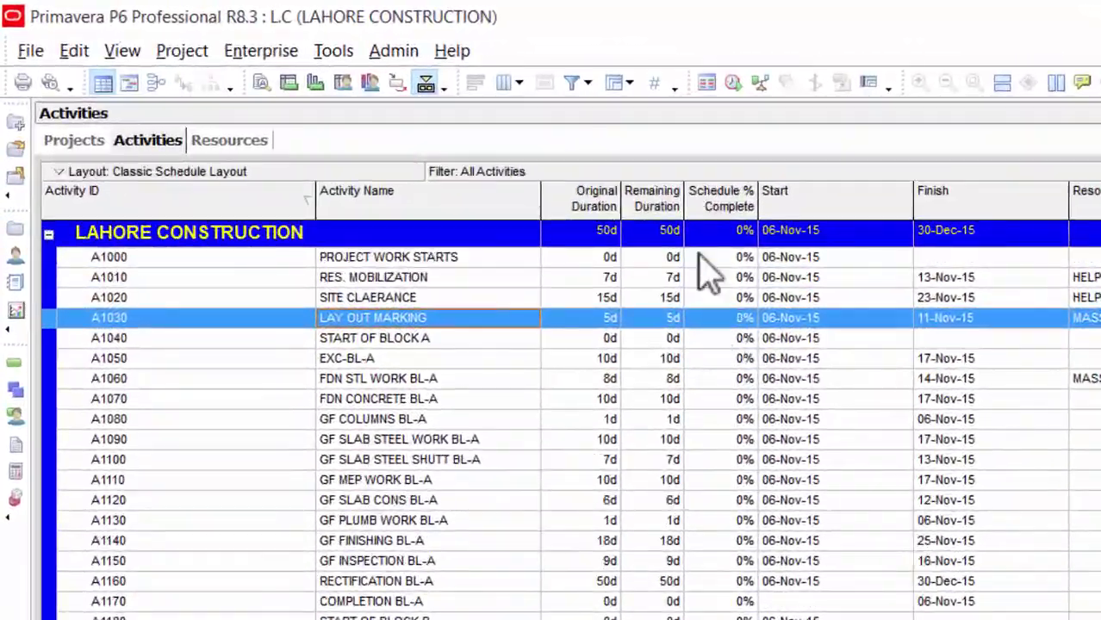
Open the enterprise cost accounts in Primavera P6 and start a new account, accepting the display of all cost accounts.
left_click(286, 47)
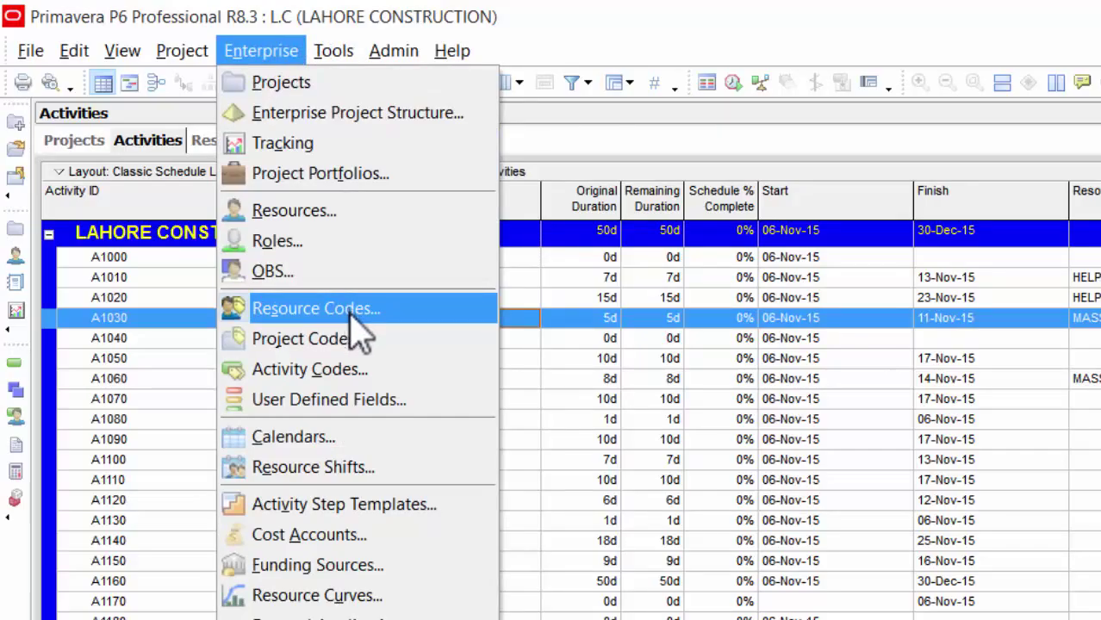
left_click(332, 538)
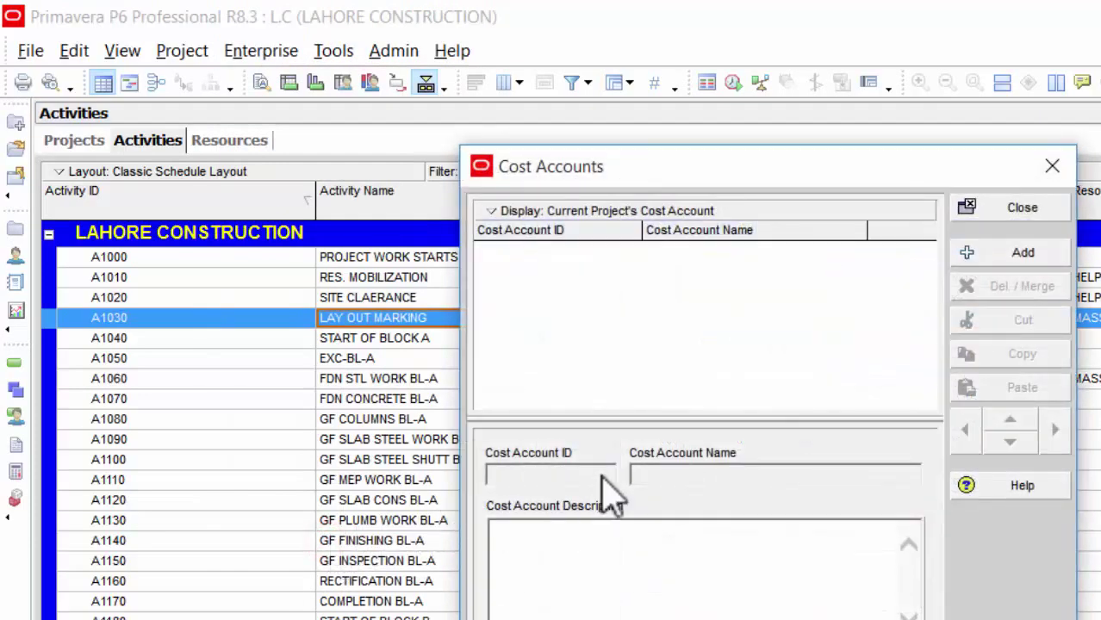
left_click_drag(761, 170, 502, 60)
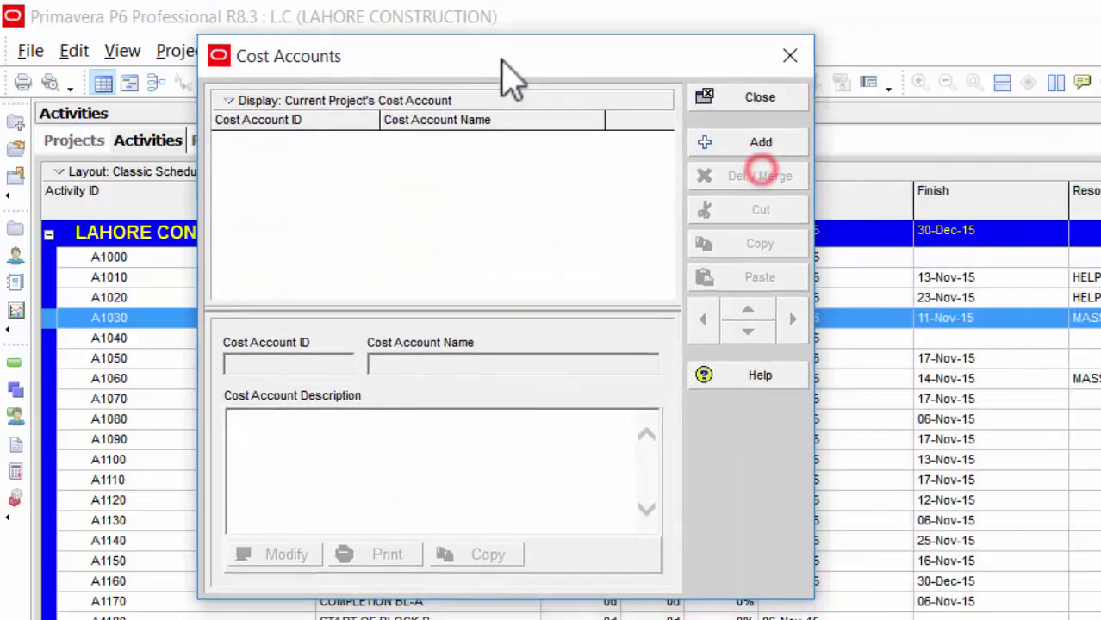
left_click(758, 146)
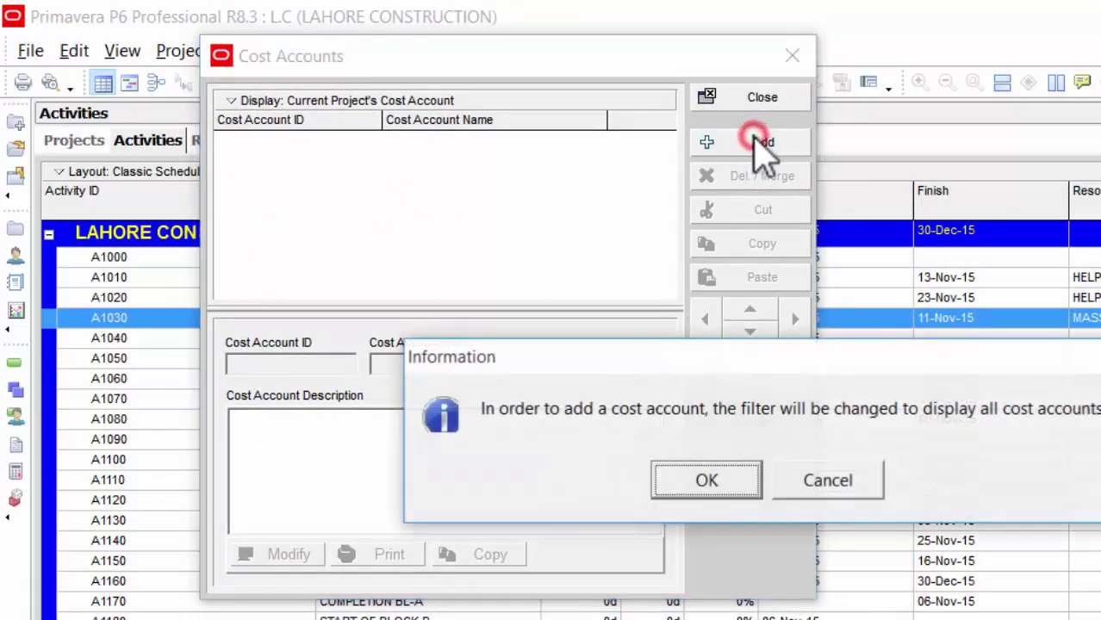
left_click(722, 480)
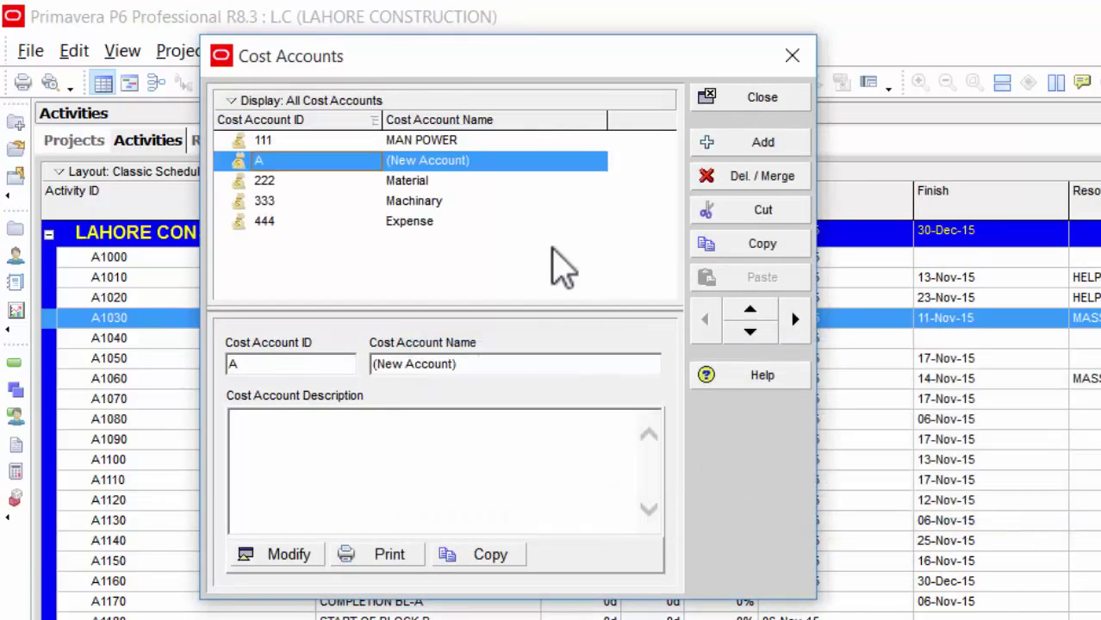
Add a cost account directly below MAN POWER with the ID 555 and the name MACHINE.
left_click(362, 141)
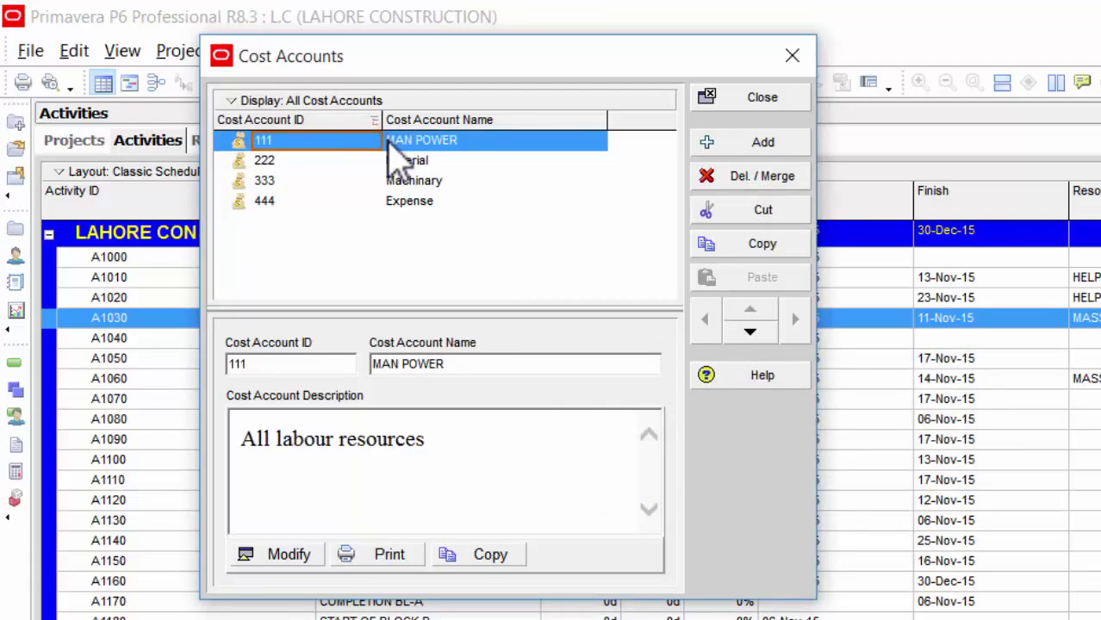
left_click(374, 140)
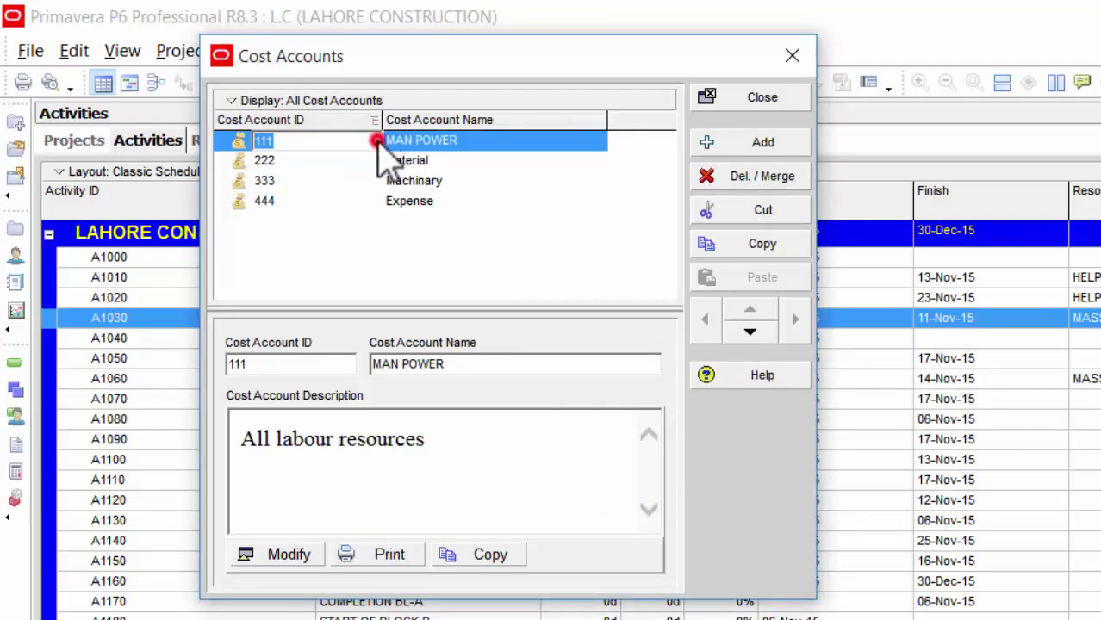
left_click(532, 144)
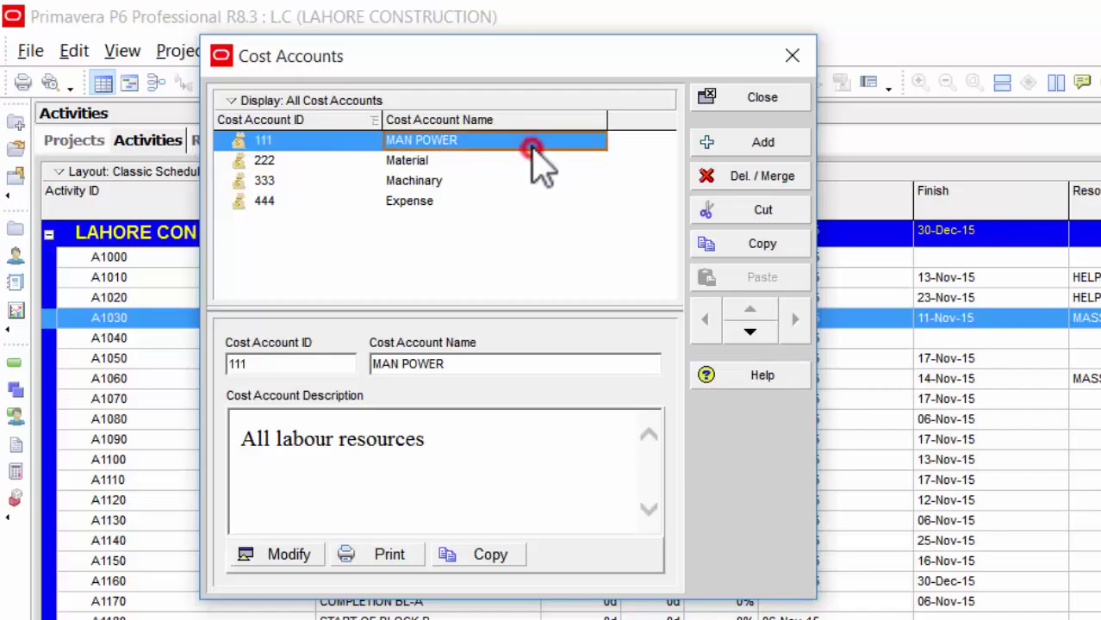
left_click(723, 143)
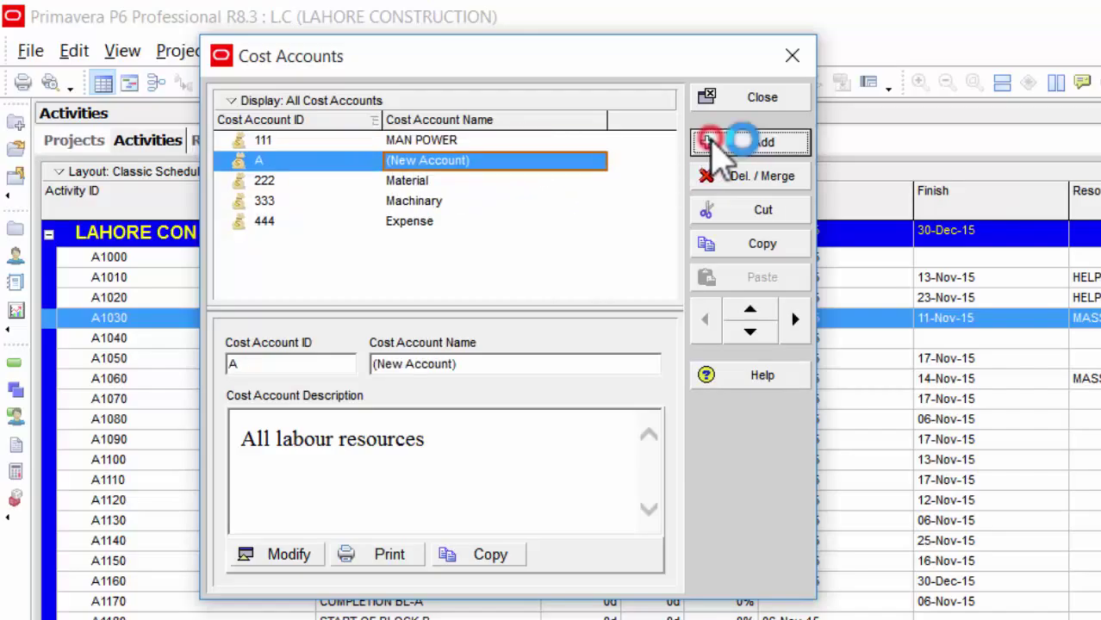
left_click(278, 163)
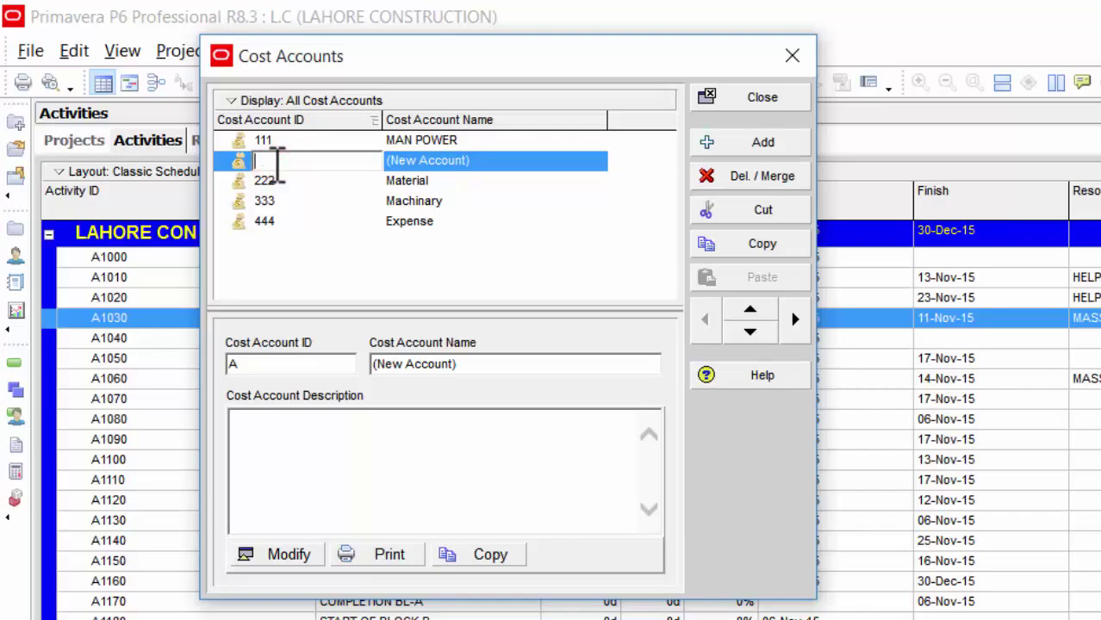
type("555")
left_click(420, 162)
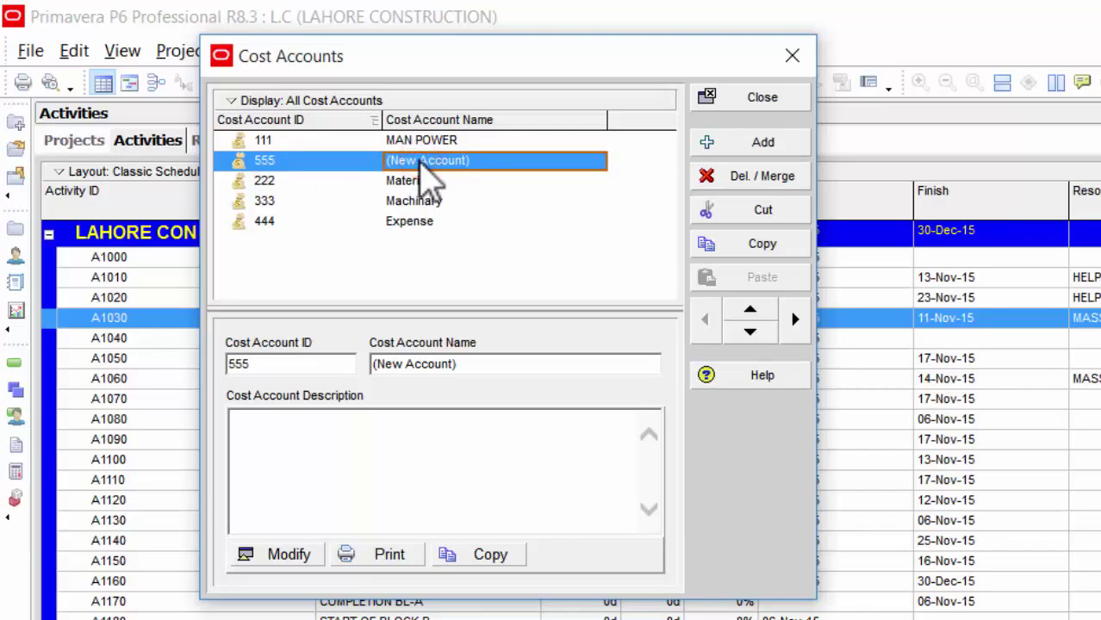
type("MACHINE")
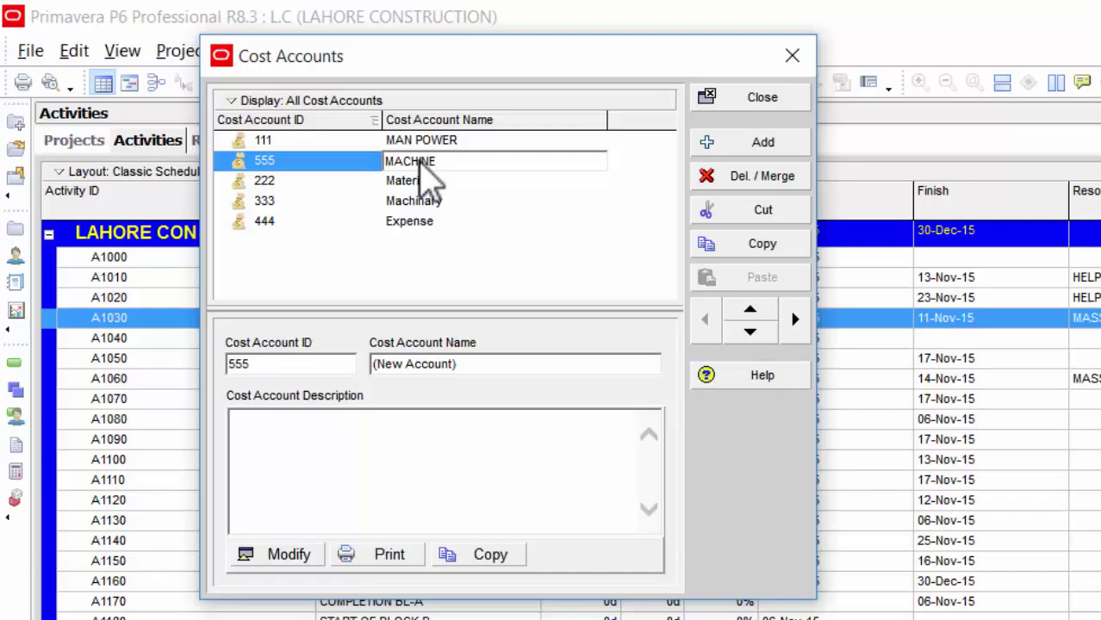
key("Return")
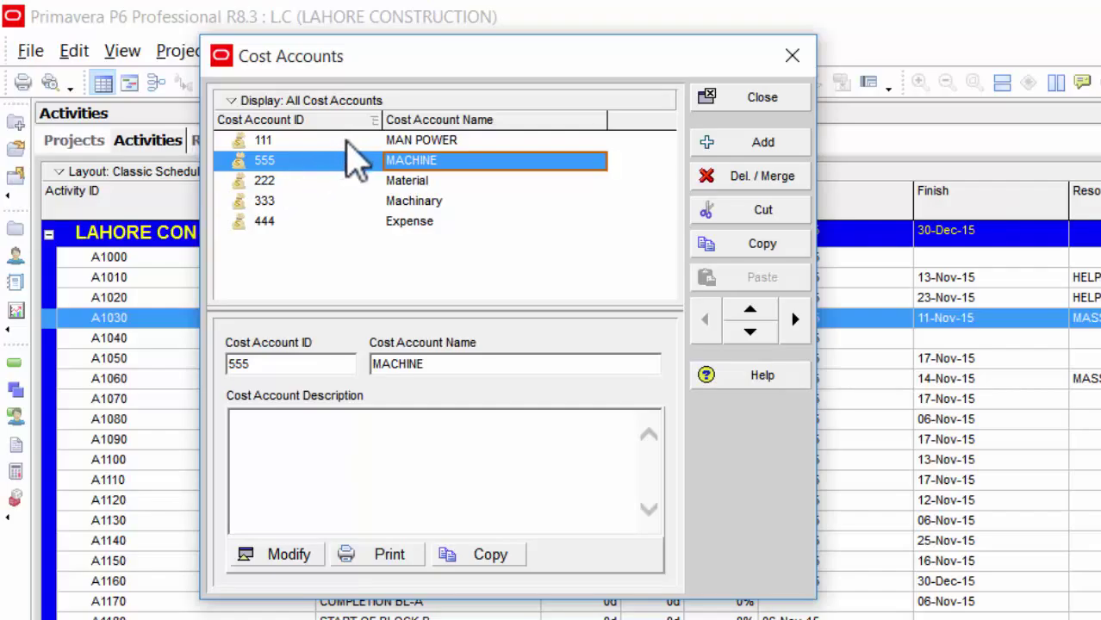
Review the Material, Machinary, Expense and MAN POWER cost accounts and their descriptions.
left_click(399, 182)
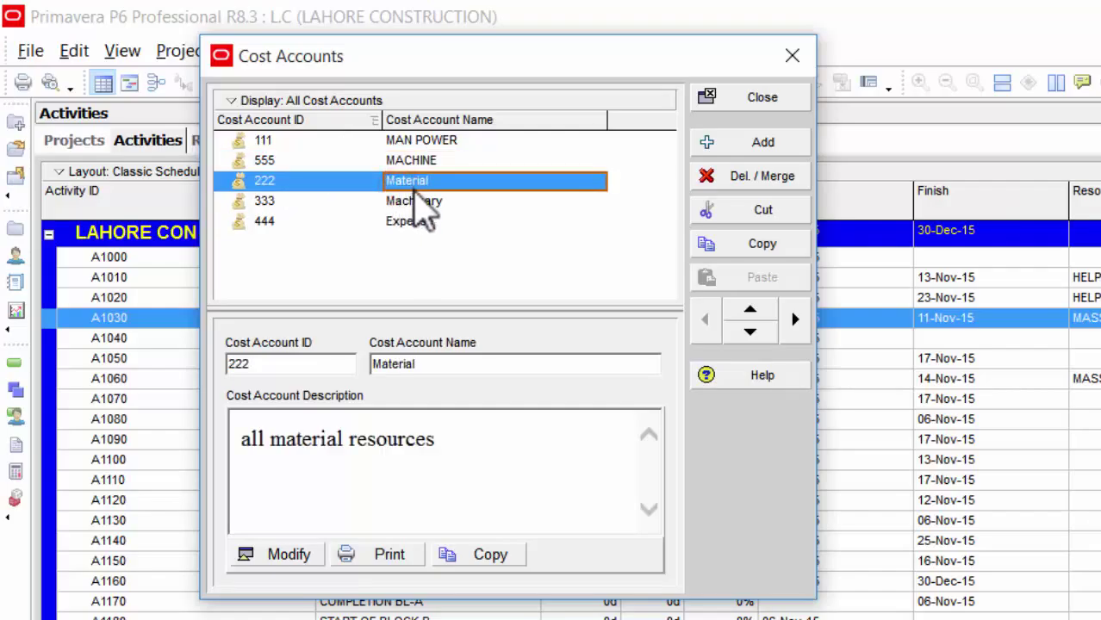
left_click(426, 203)
left_click(435, 222)
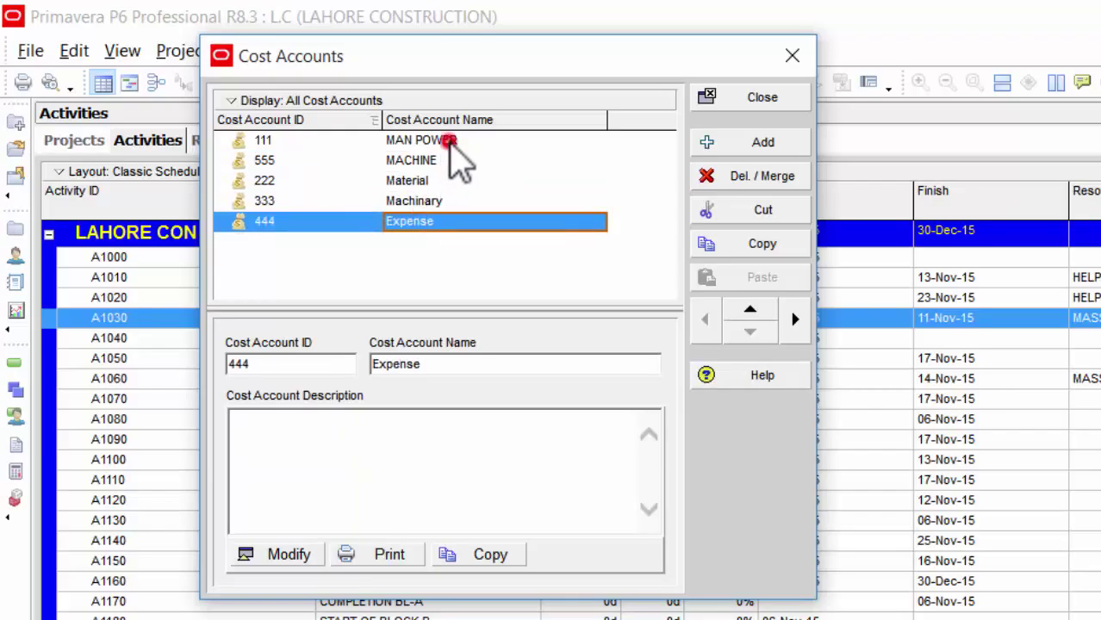
left_click(449, 141)
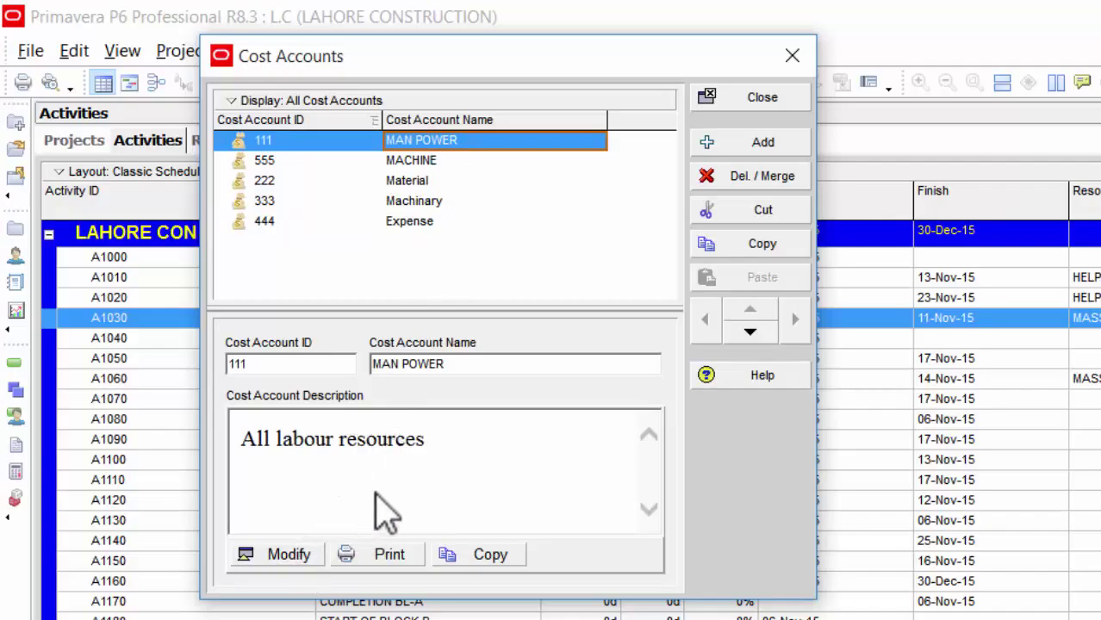
left_click_drag(401, 475, 429, 455)
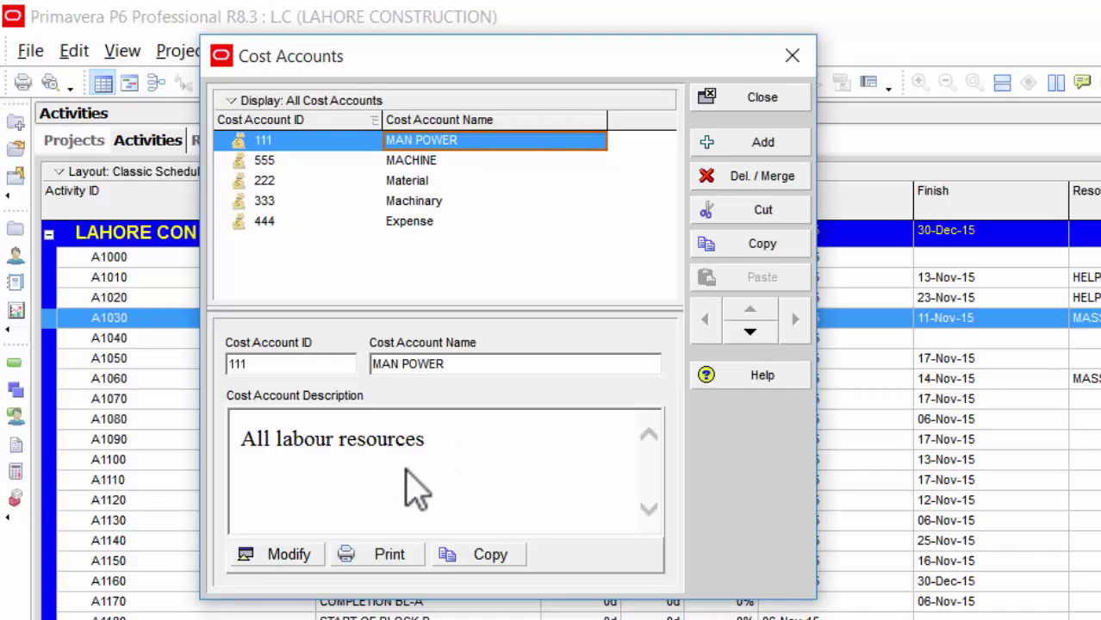
Open the MAN POWER account description for editing and try the left, centre and right alignments and a bulleted list.
left_click(296, 556)
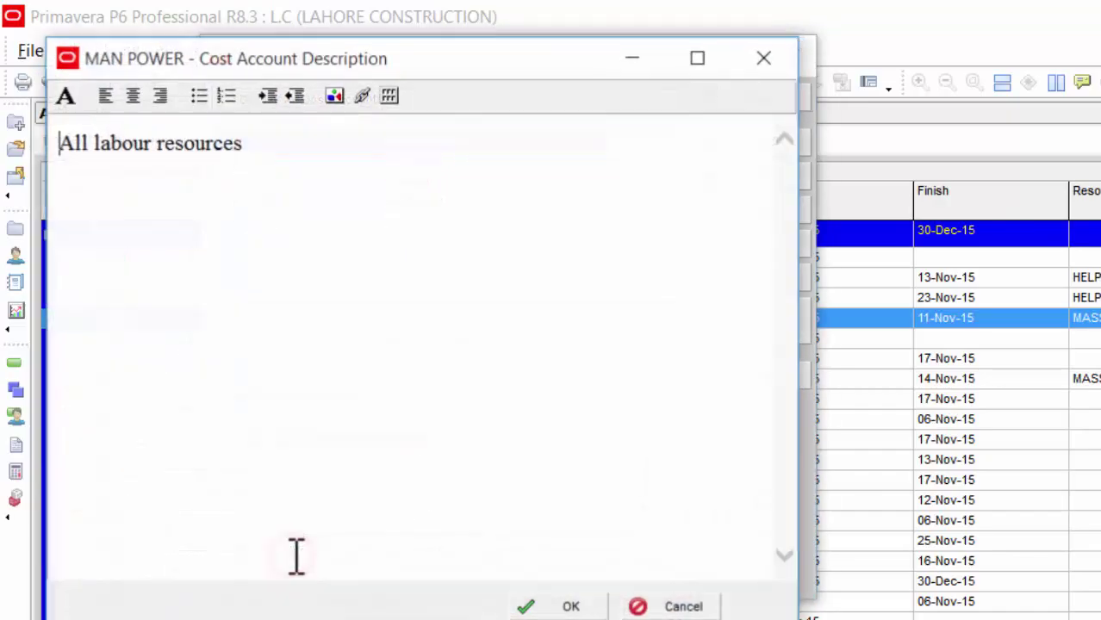
left_click(255, 151)
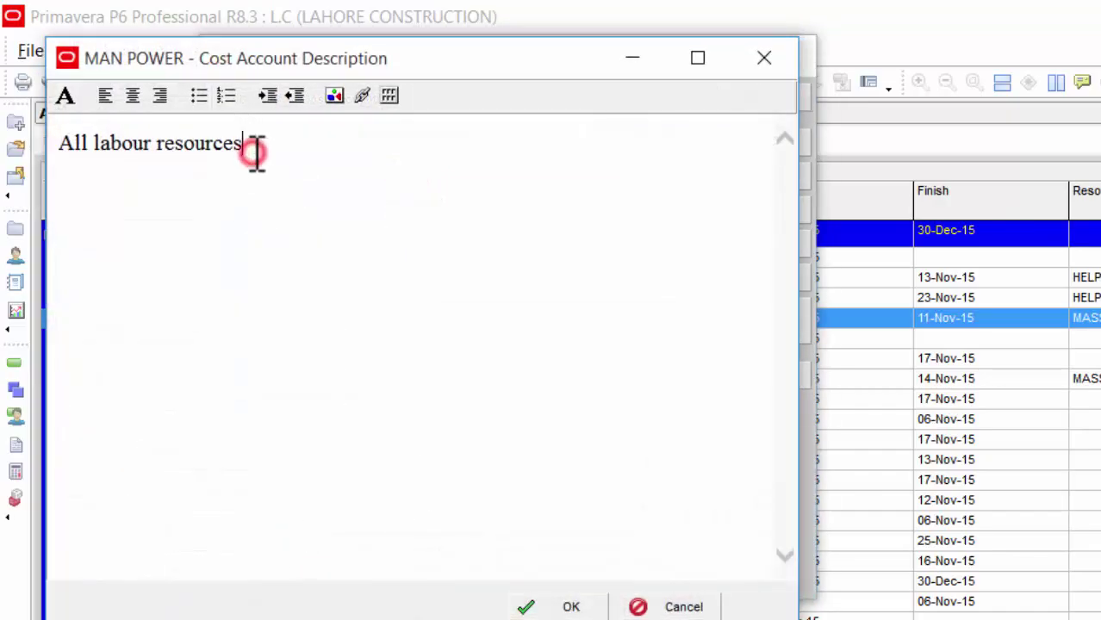
left_click(104, 97)
left_click(132, 95)
left_click(159, 96)
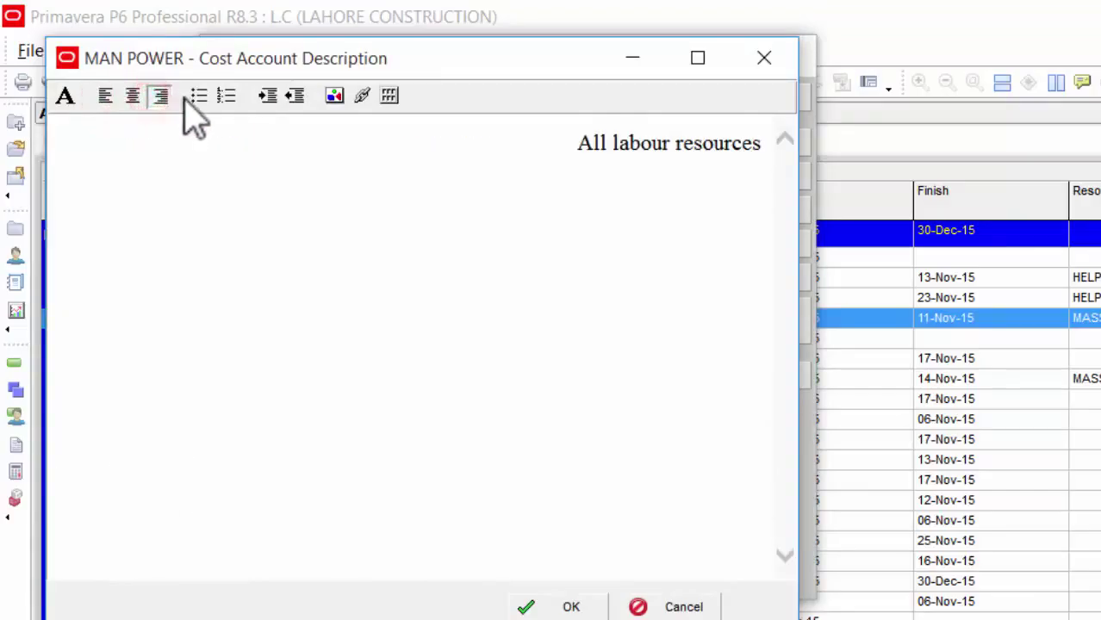
left_click(199, 97)
left_click(199, 97)
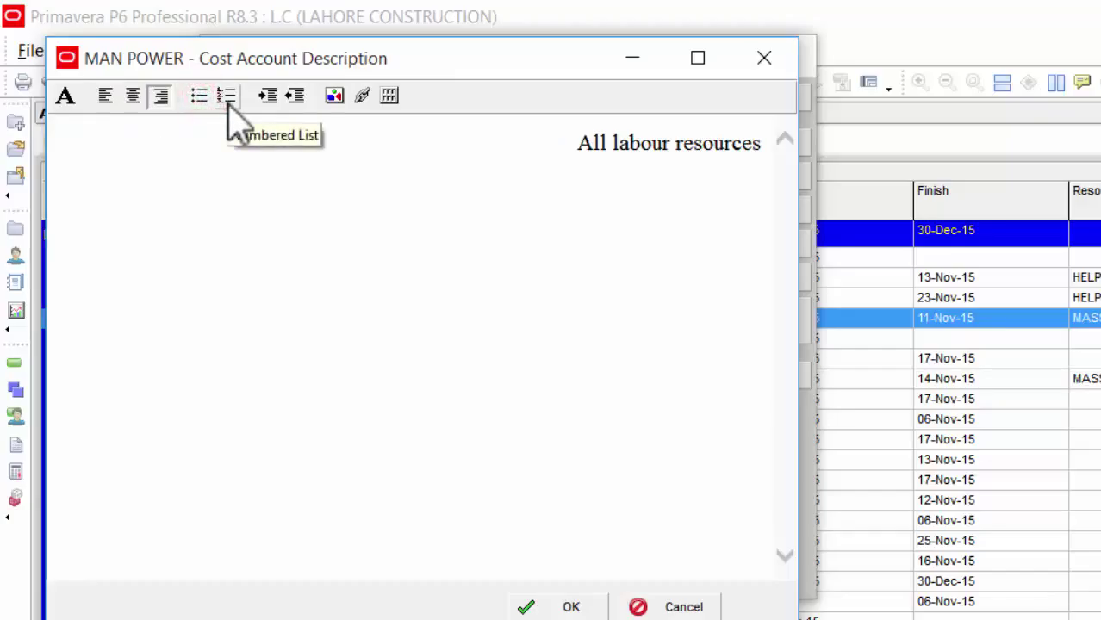
Look at the picture insertion options without adding one, set the MAN POWER description to left alignment and accept it.
left_click(334, 95)
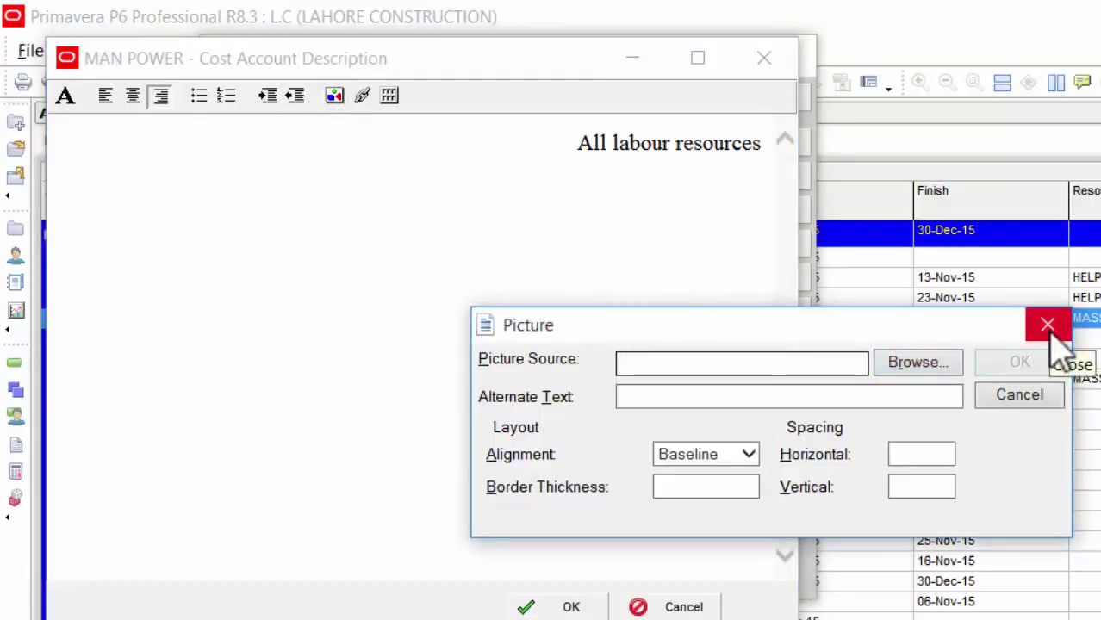
left_click(1048, 325)
left_click(107, 96)
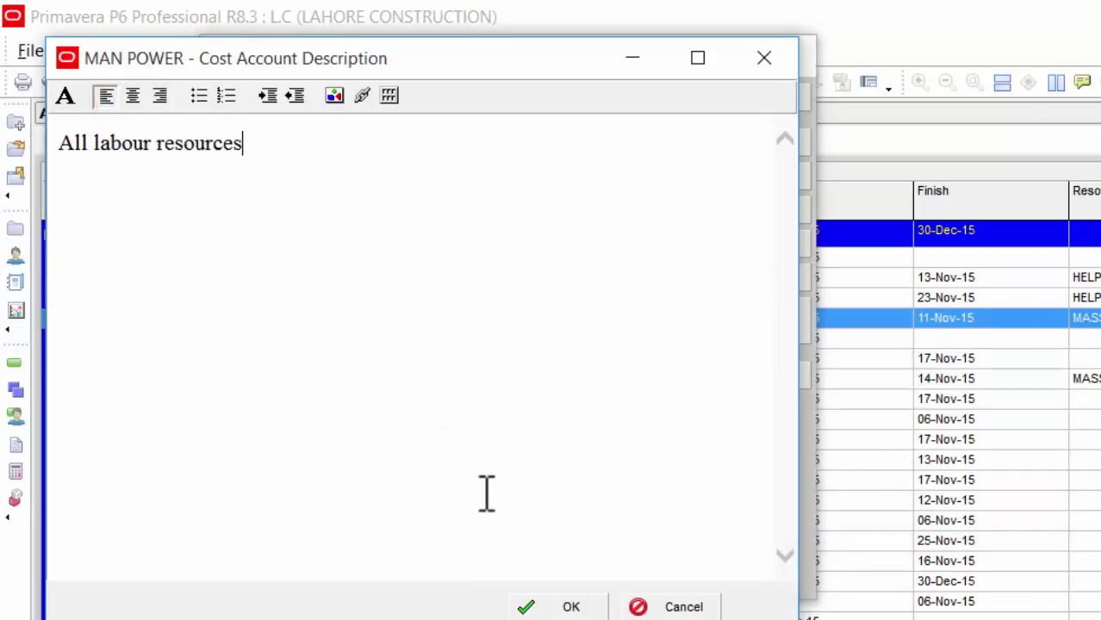
left_click(571, 608)
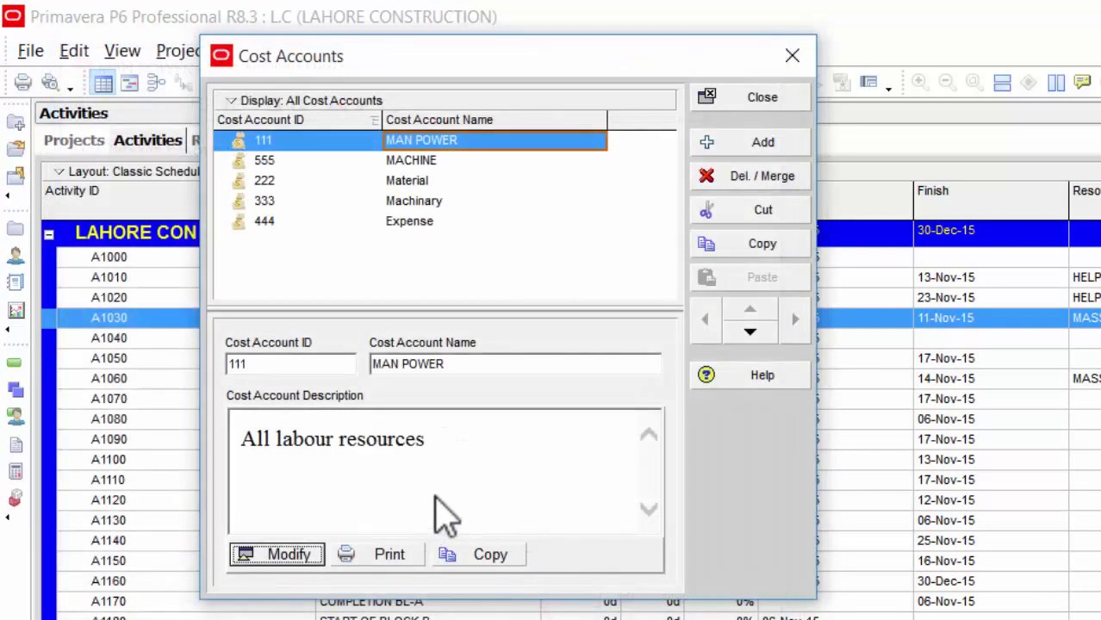
left_click_drag(450, 445, 427, 432)
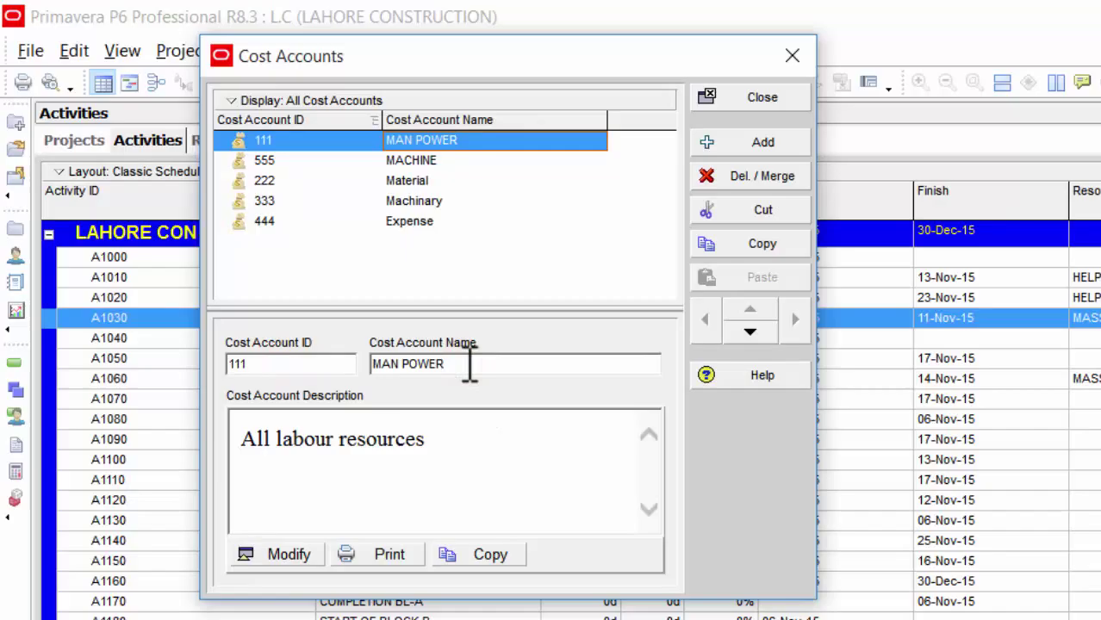
Enter MACHINE WORK as the description of the MACHINE cost account and accept it.
left_click(422, 161)
left_click(290, 556)
left_click(356, 267)
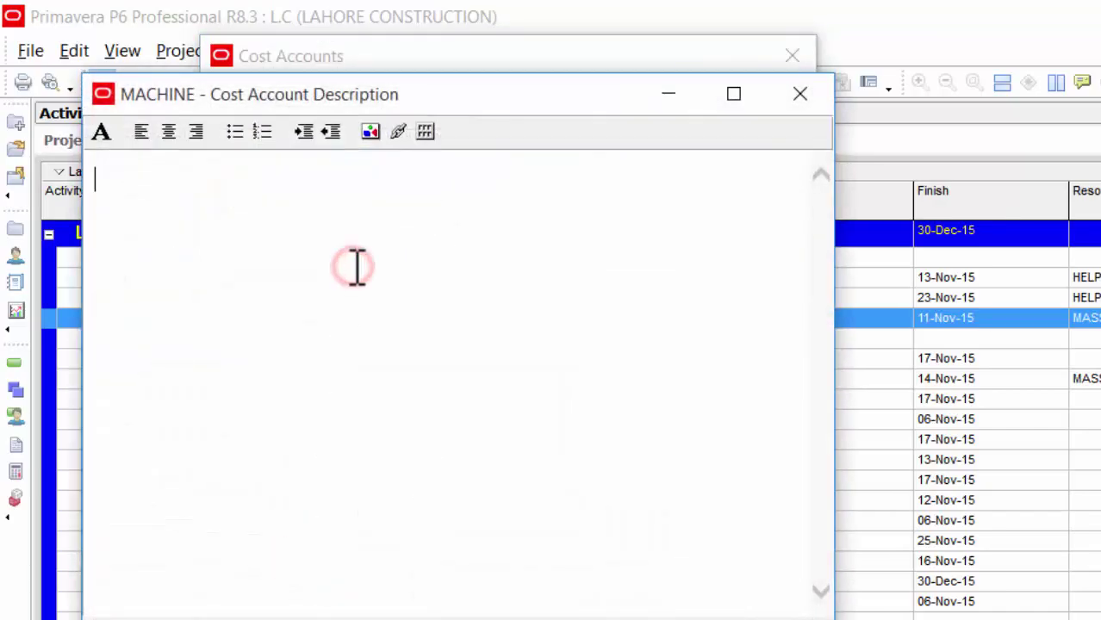
type("MACHIN")
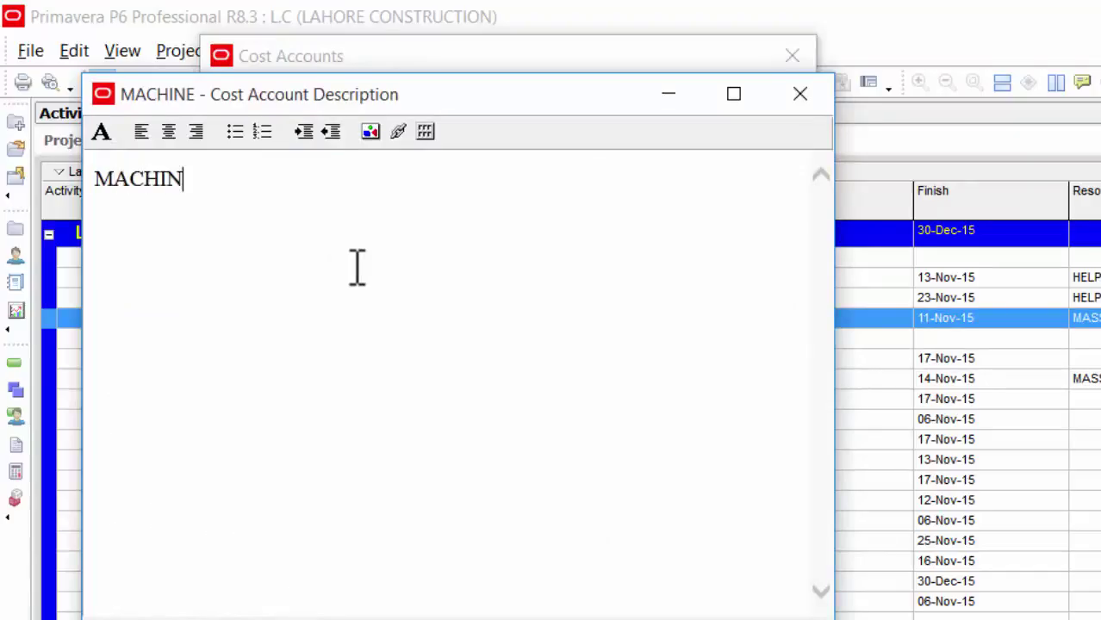
type("E WORK")
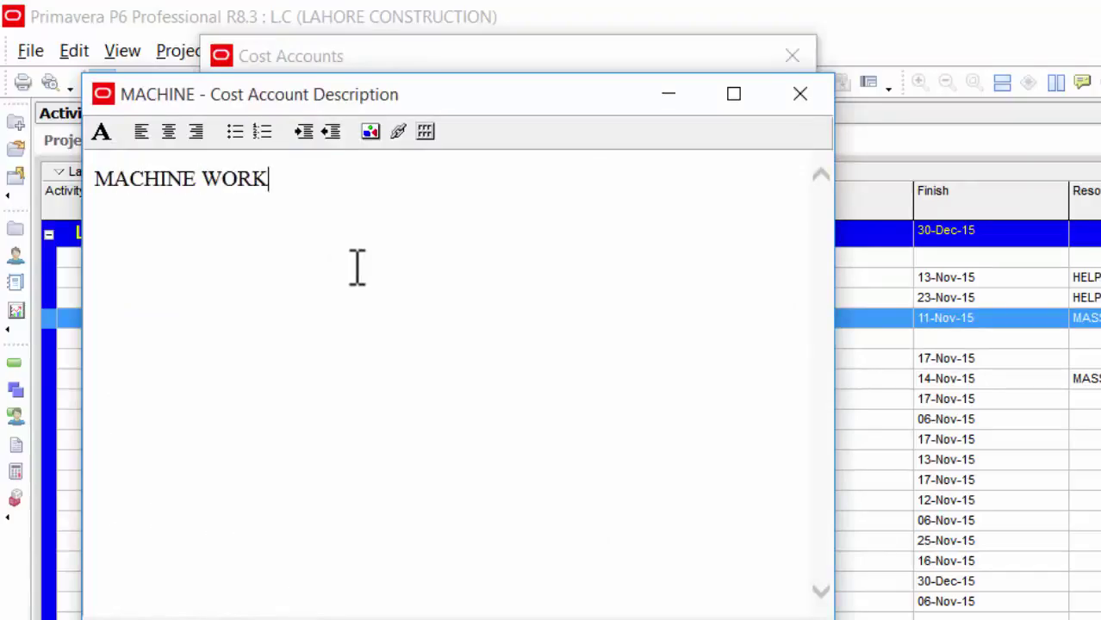
left_click(800, 93)
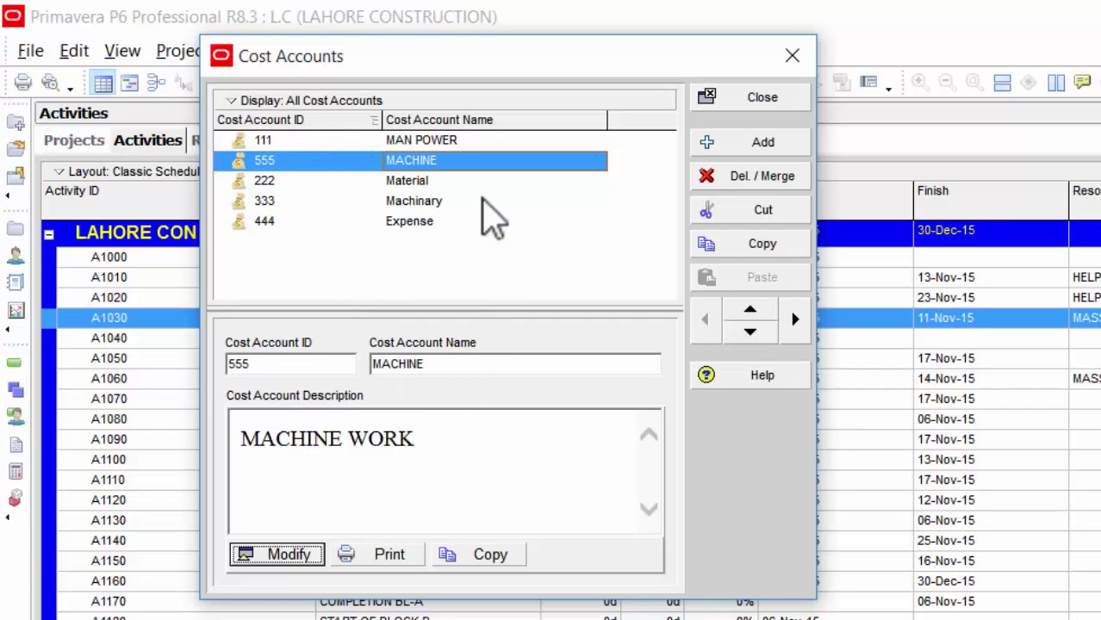
Delete the MACHINE cost account with the ID 555.
left_click(738, 177)
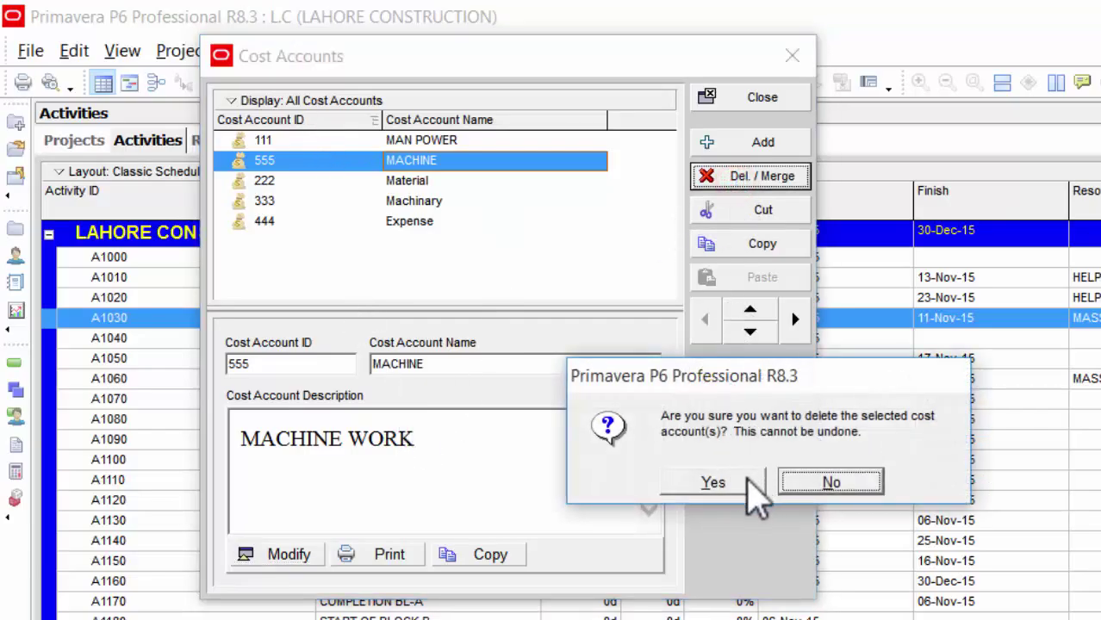
left_click(739, 479)
Review the MAN POWER, Material, Machinary and Expense cost accounts, and close the cost accounts dictionary.
left_click(448, 140)
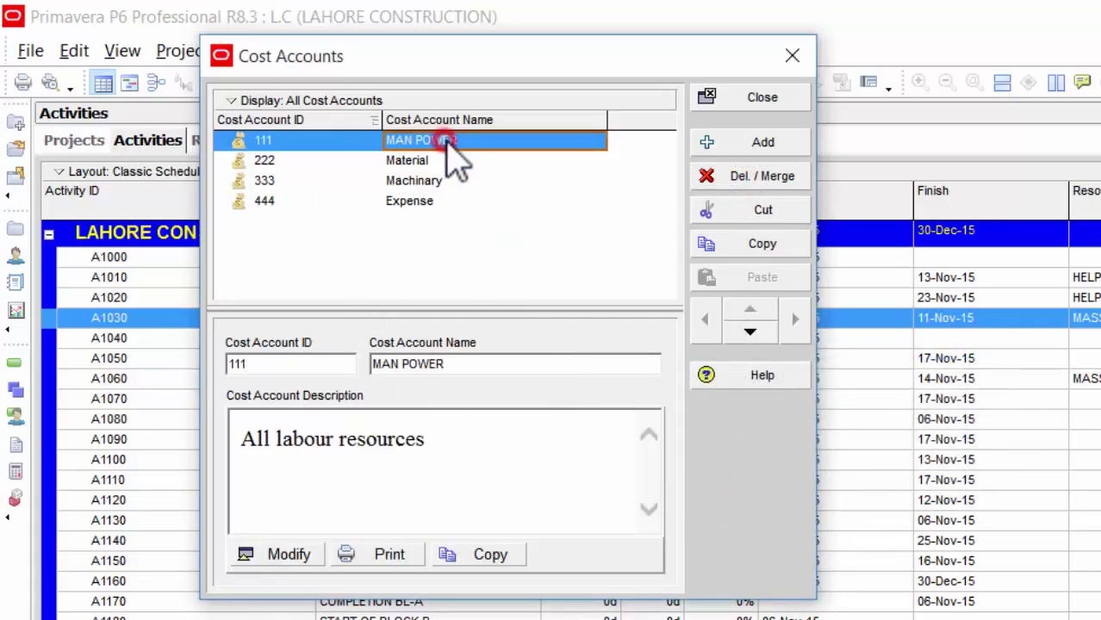
left_click(459, 160)
left_click(460, 179)
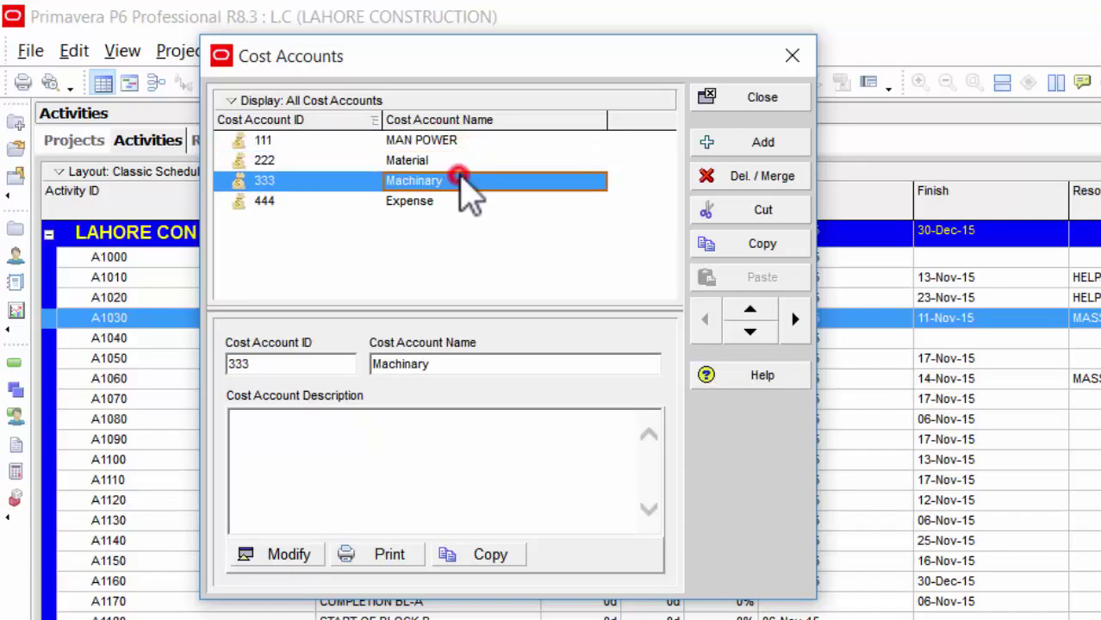
left_click(456, 201)
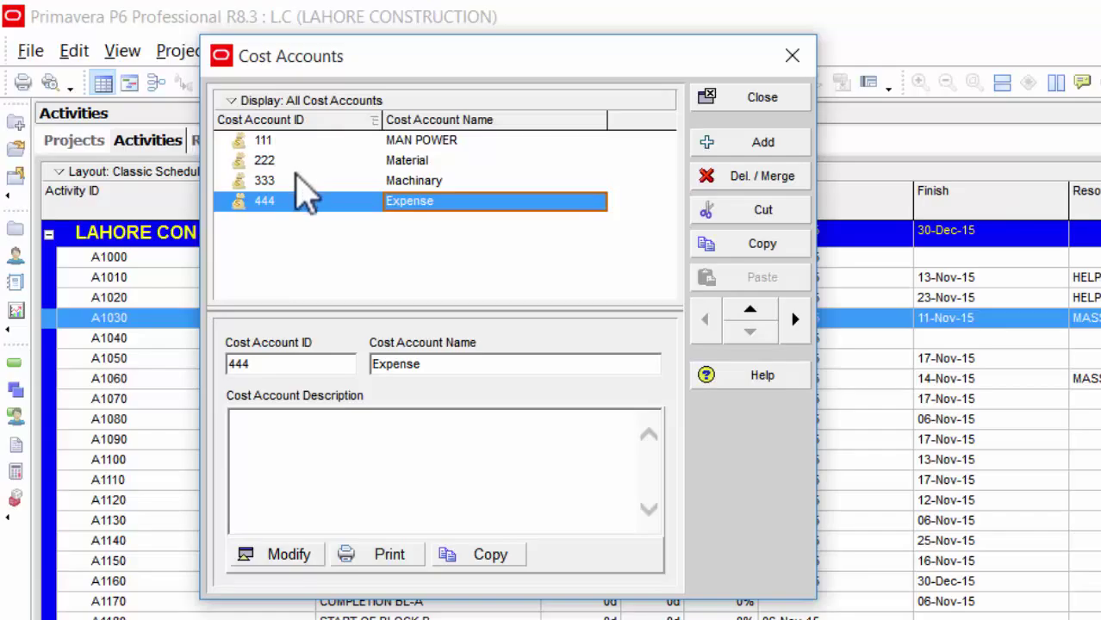
left_click(293, 140)
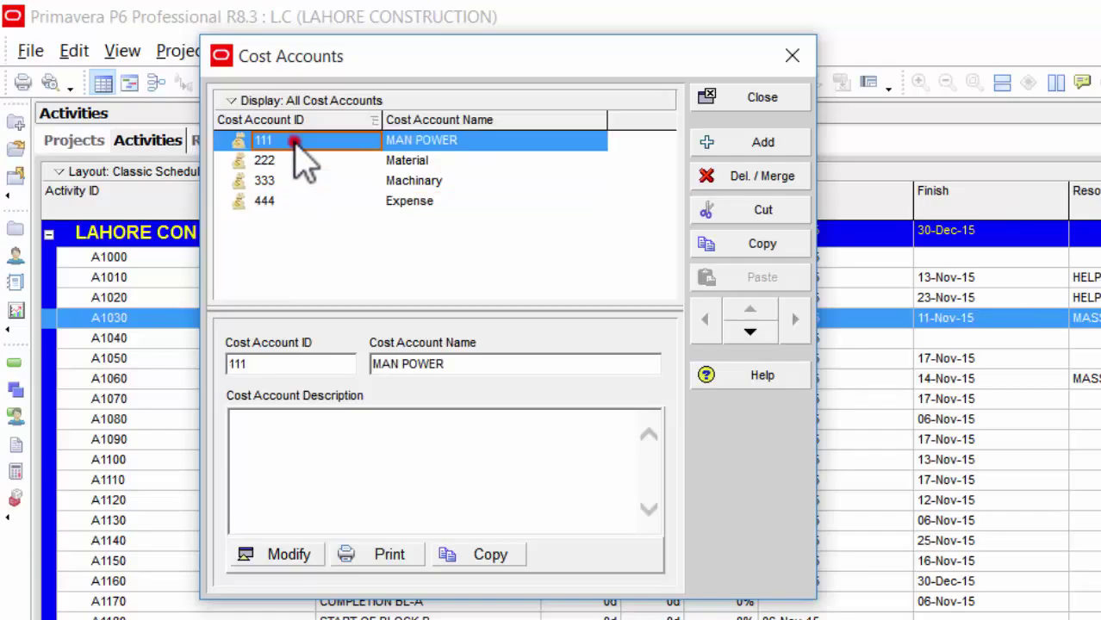
left_click(300, 161)
left_click(314, 180)
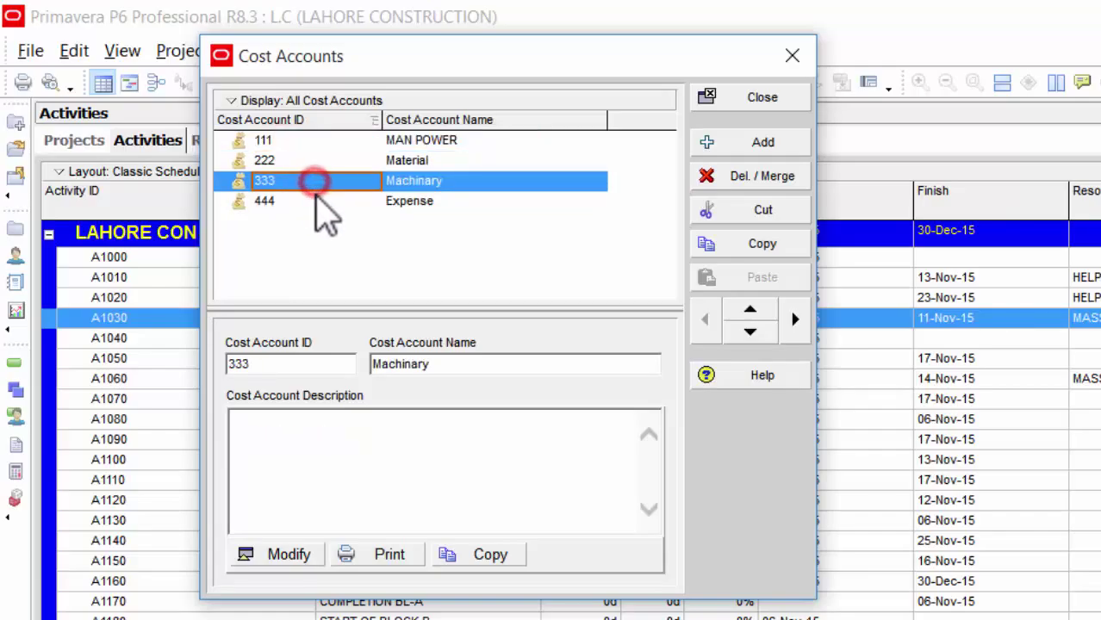
left_click(317, 201)
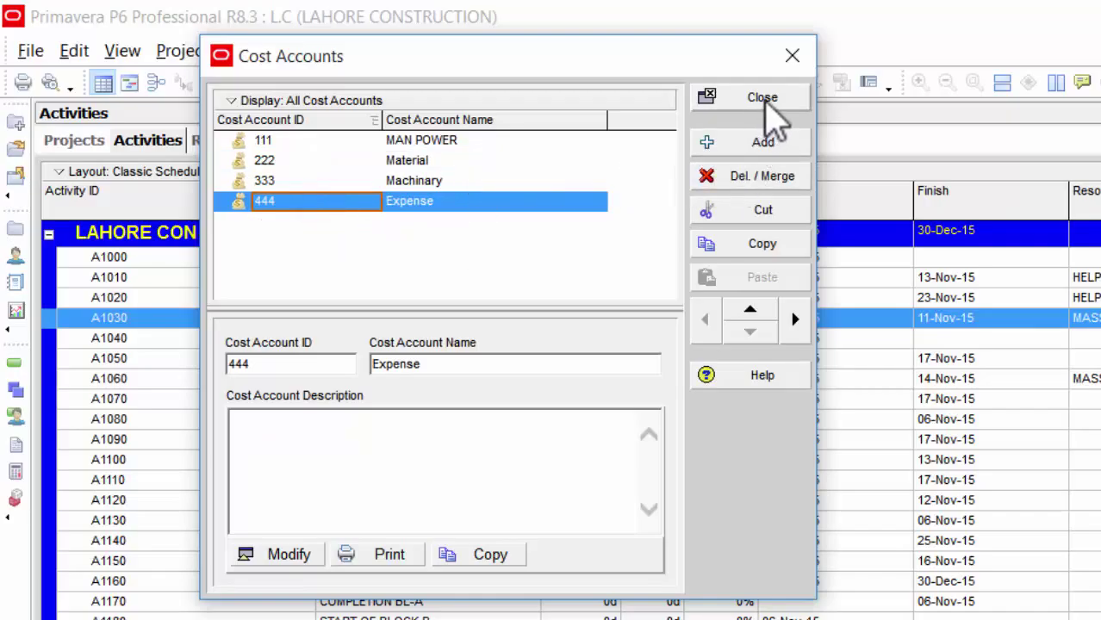
left_click(762, 99)
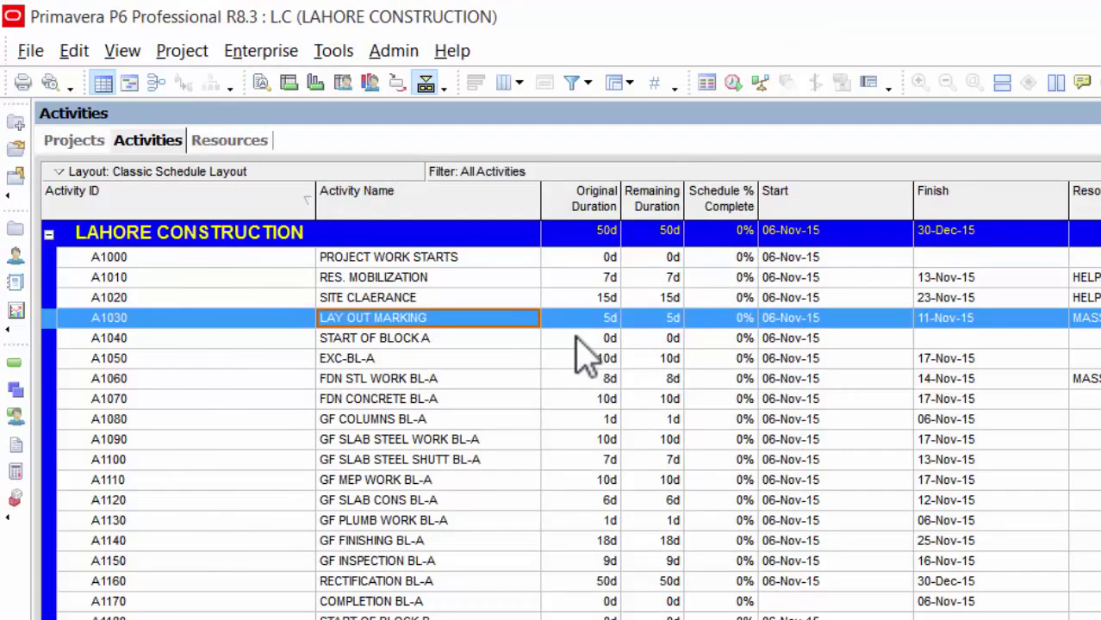
Show the details of the LAY OUT MARKING activity and check which detail tabs are displayed, without changing them.
right_click(437, 320)
left_click(478, 288)
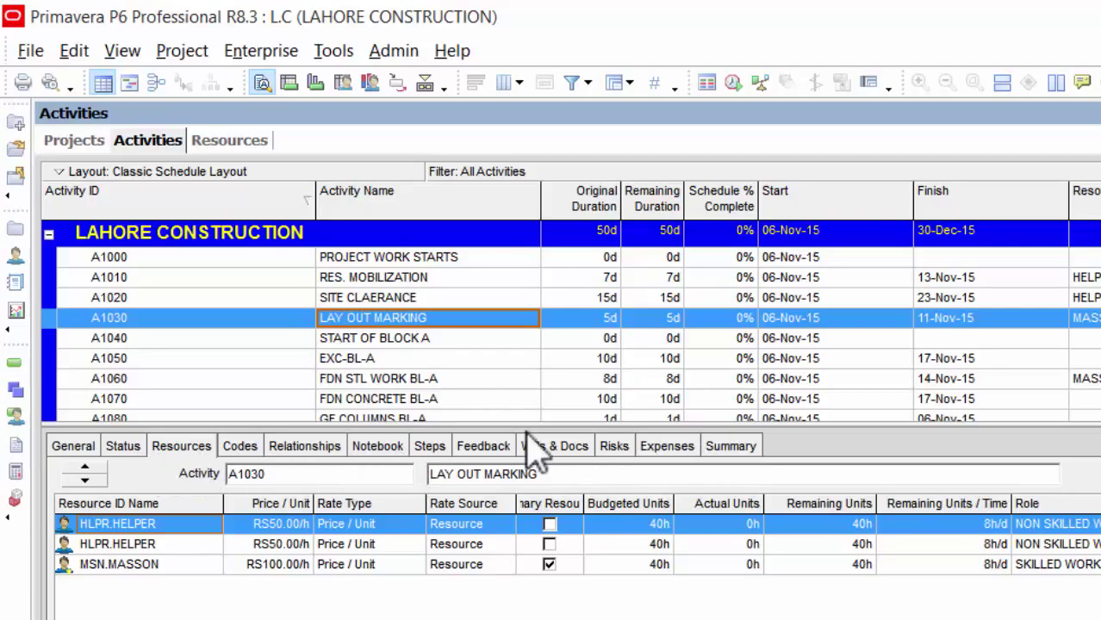
right_click(829, 449)
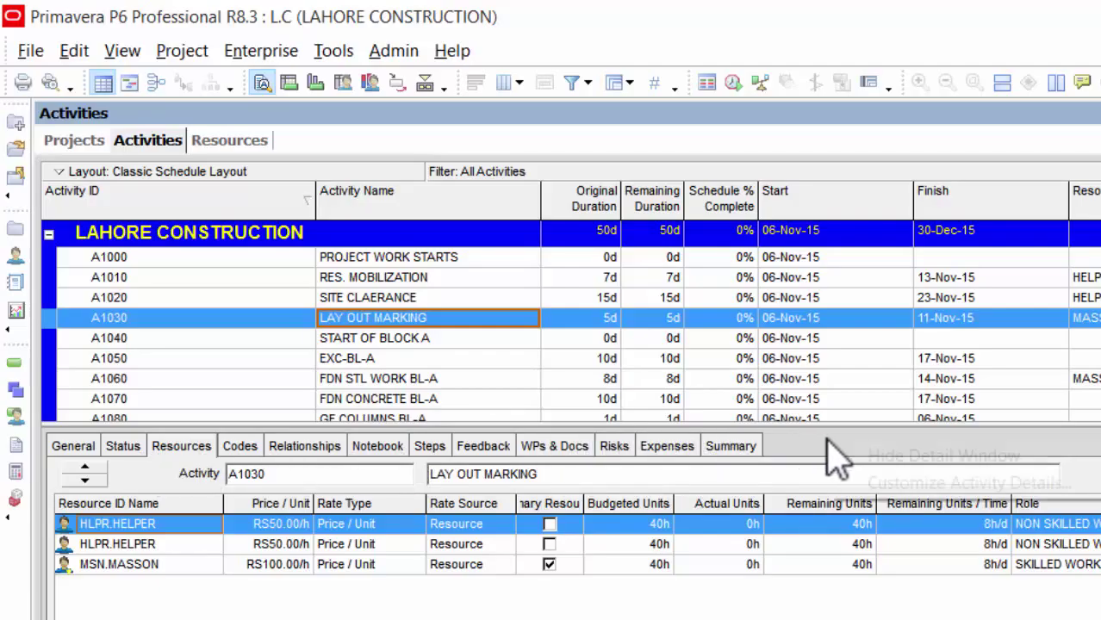
left_click(866, 484)
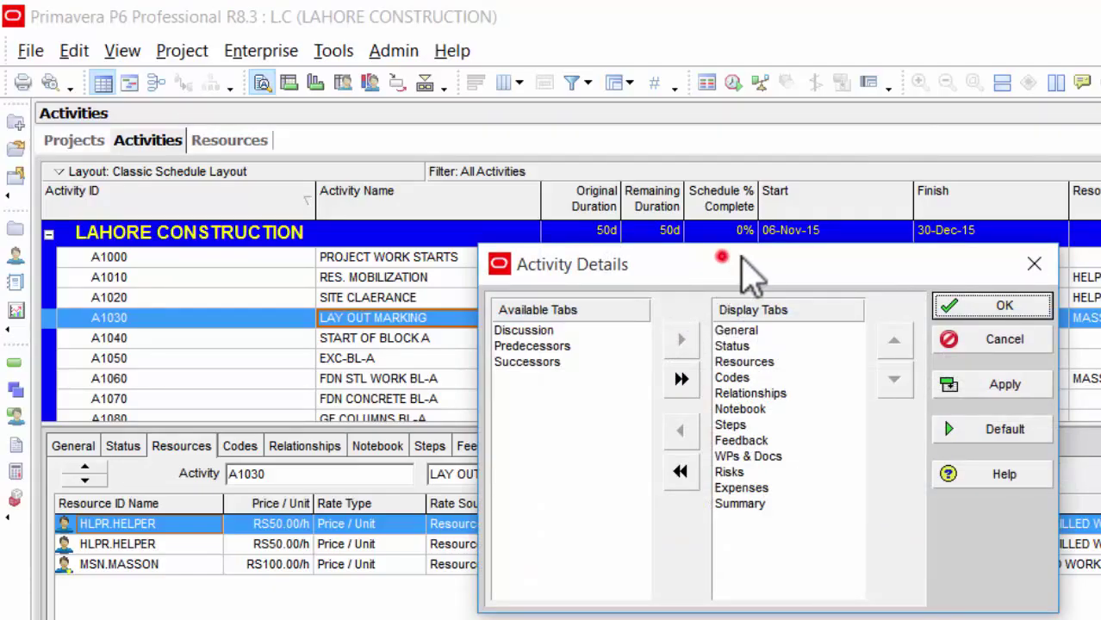
left_click_drag(725, 263, 912, 237)
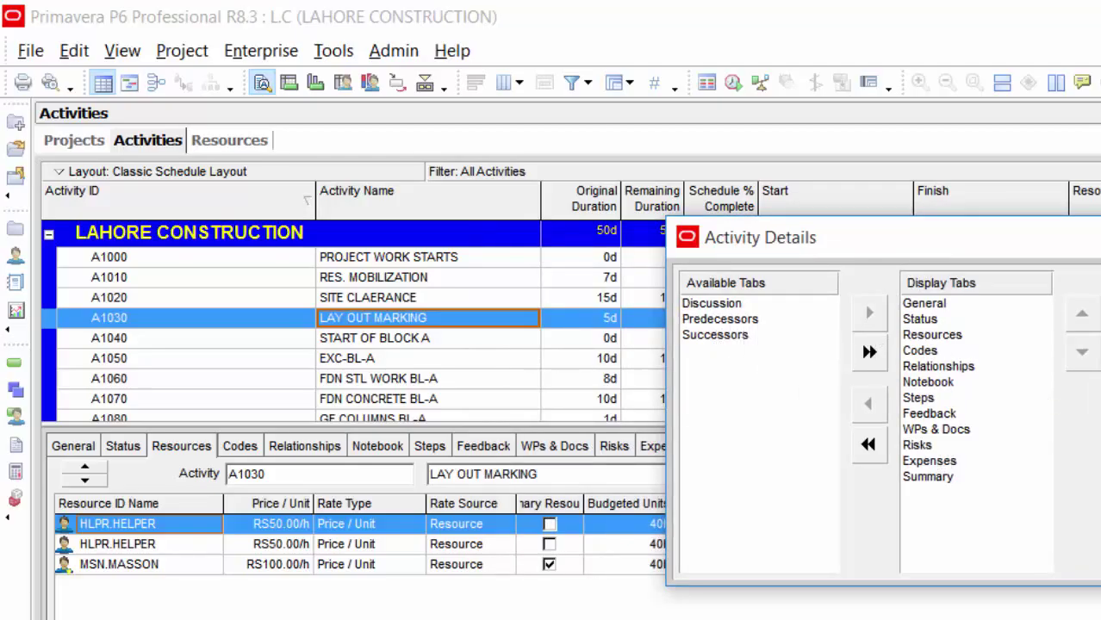
key("Escape")
Add a new expense item to the LAY OUT MARKING activity and assign it the sub contract expense category.
left_click(663, 448)
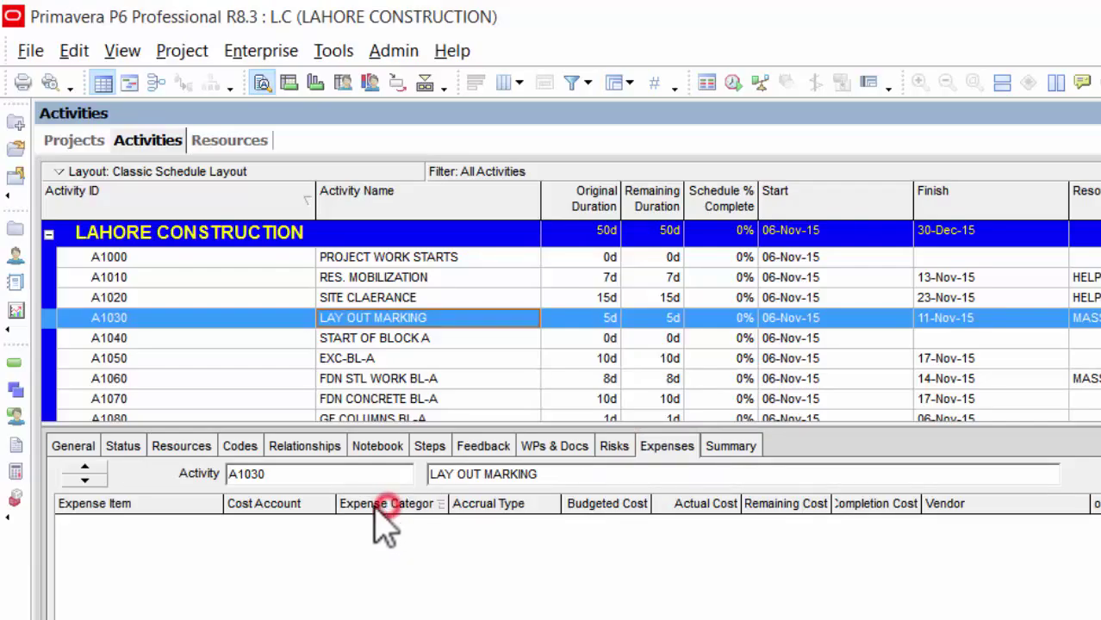
key("Insert")
left_click(214, 526)
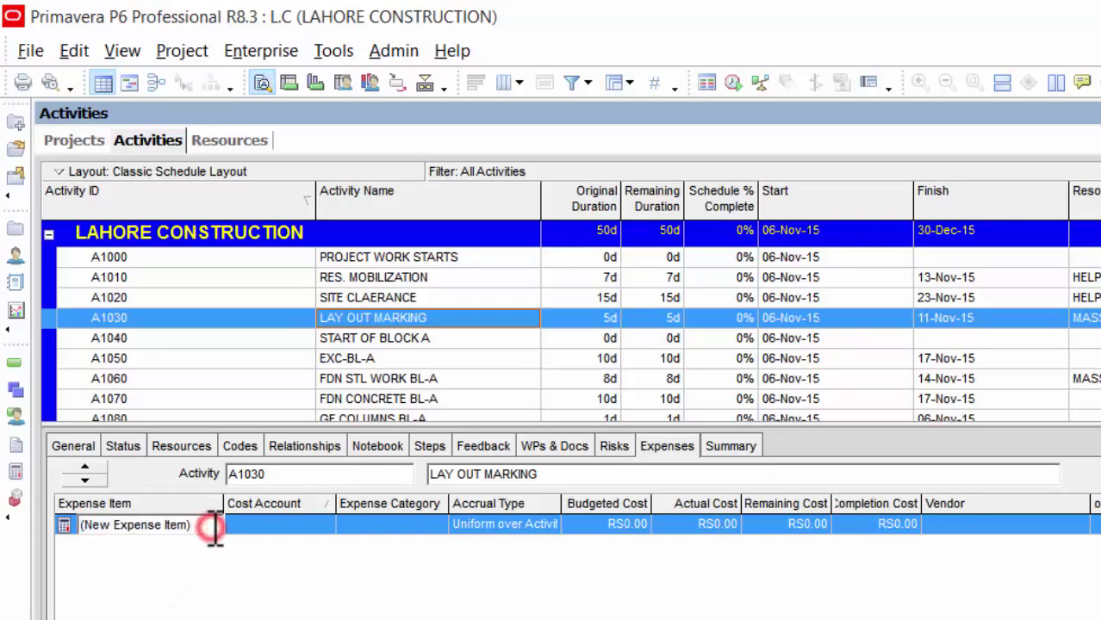
left_click(363, 525)
left_click(363, 525)
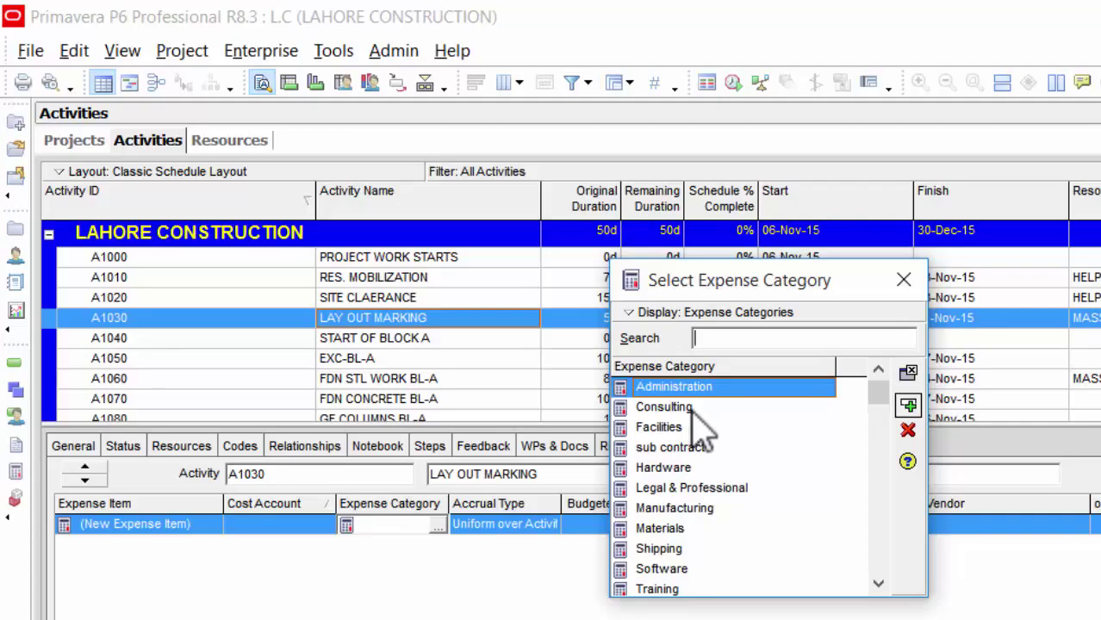
left_click(696, 447)
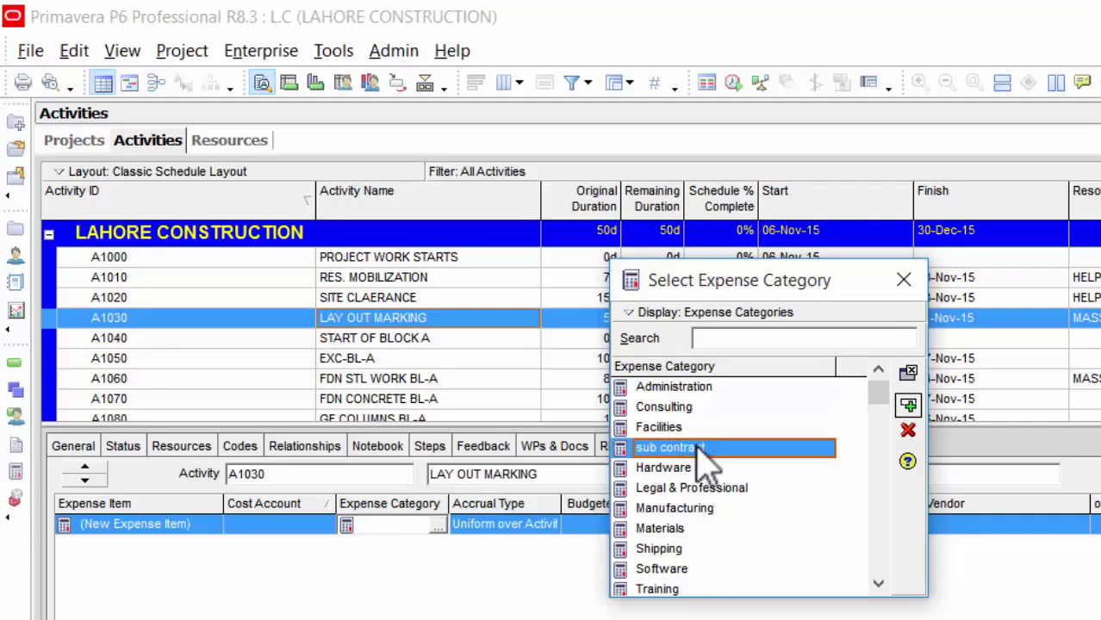
double_click(696, 447)
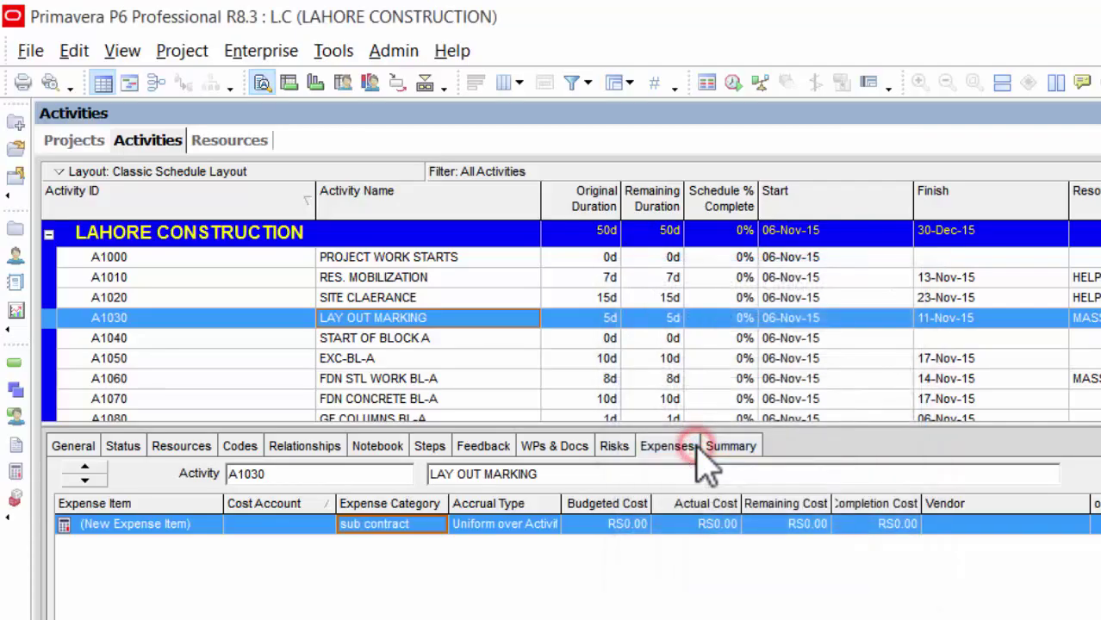
Set the budgeted cost of the new LAY OUT MARKING expense item to RS200,000.
left_click(544, 525)
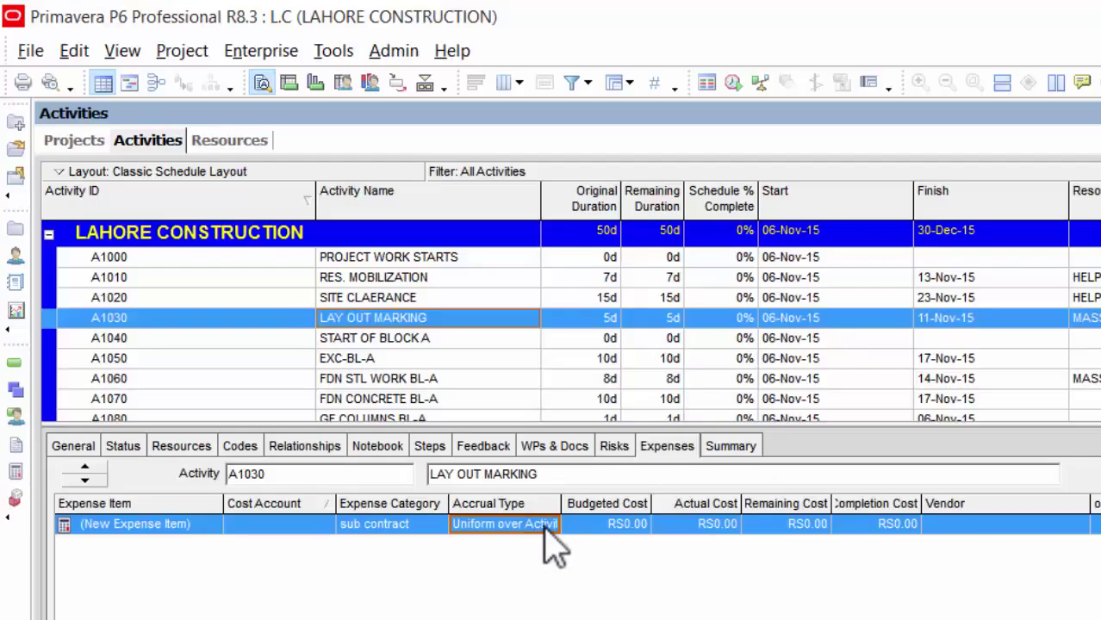
left_click(614, 525)
type("200000")
key("Return")
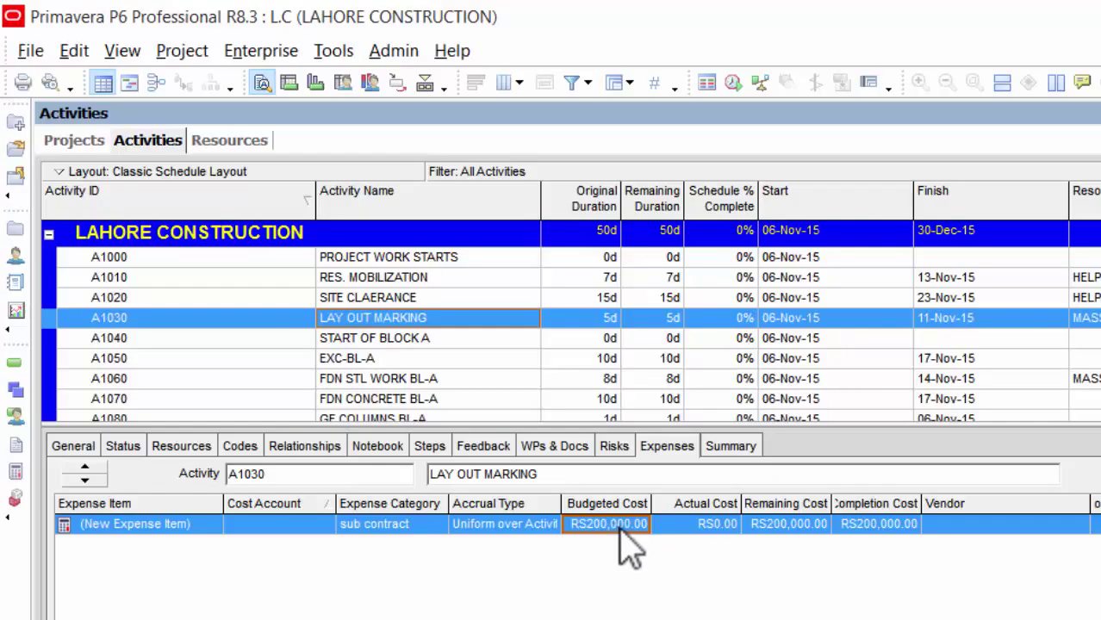
Name the LAY OUT MARKING expense item TRANSPORTATION and hide the activity details.
left_click(213, 523)
type("TRANSPORTATION")
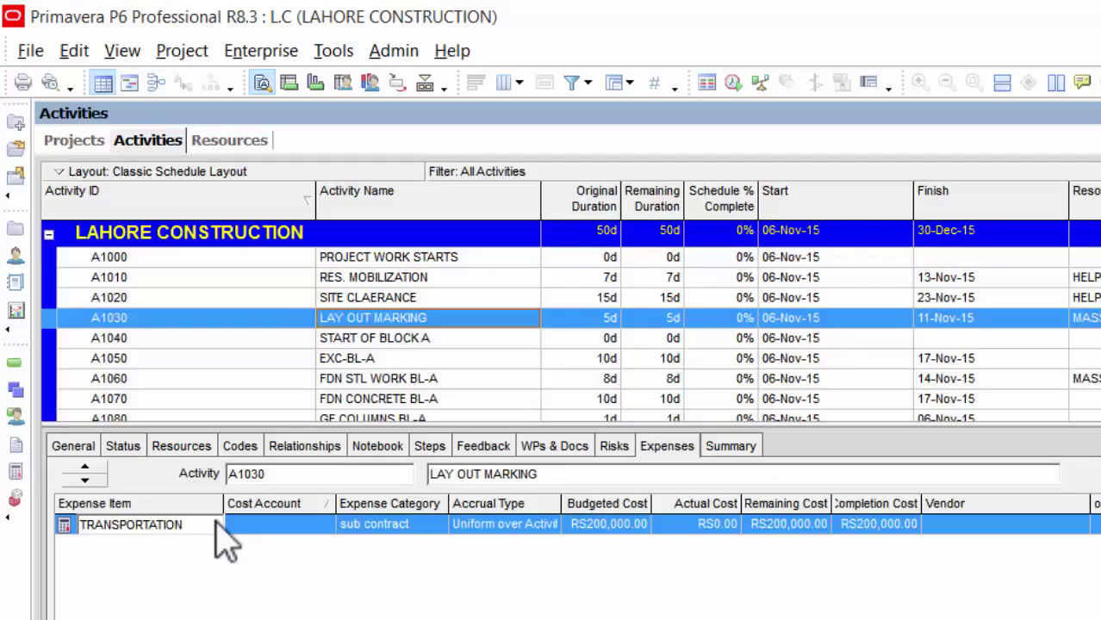
key("Return")
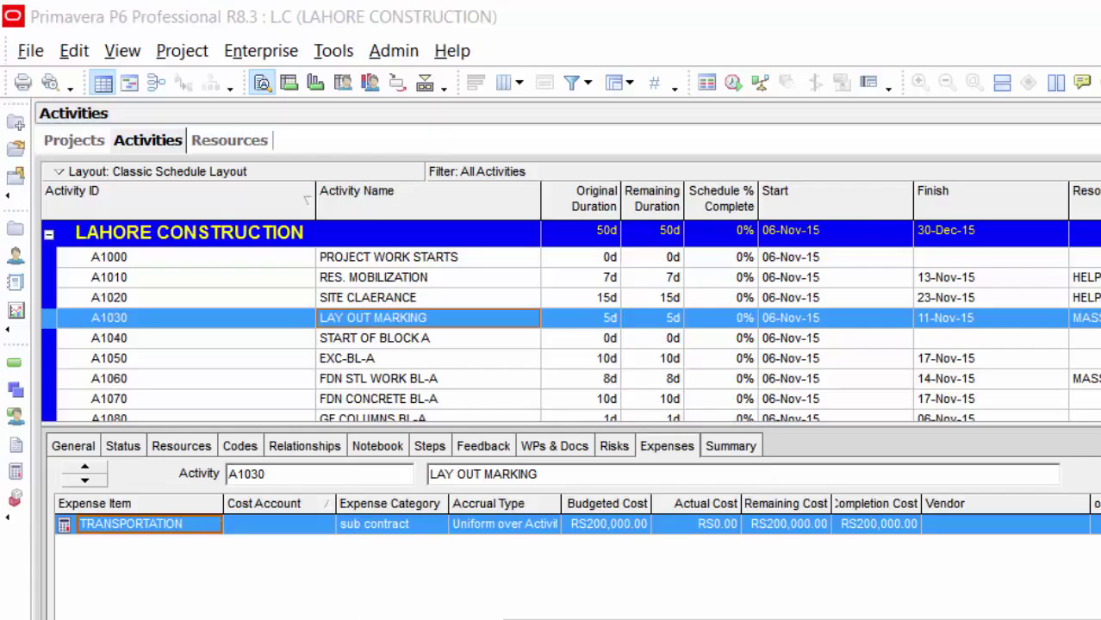
left_click(262, 82)
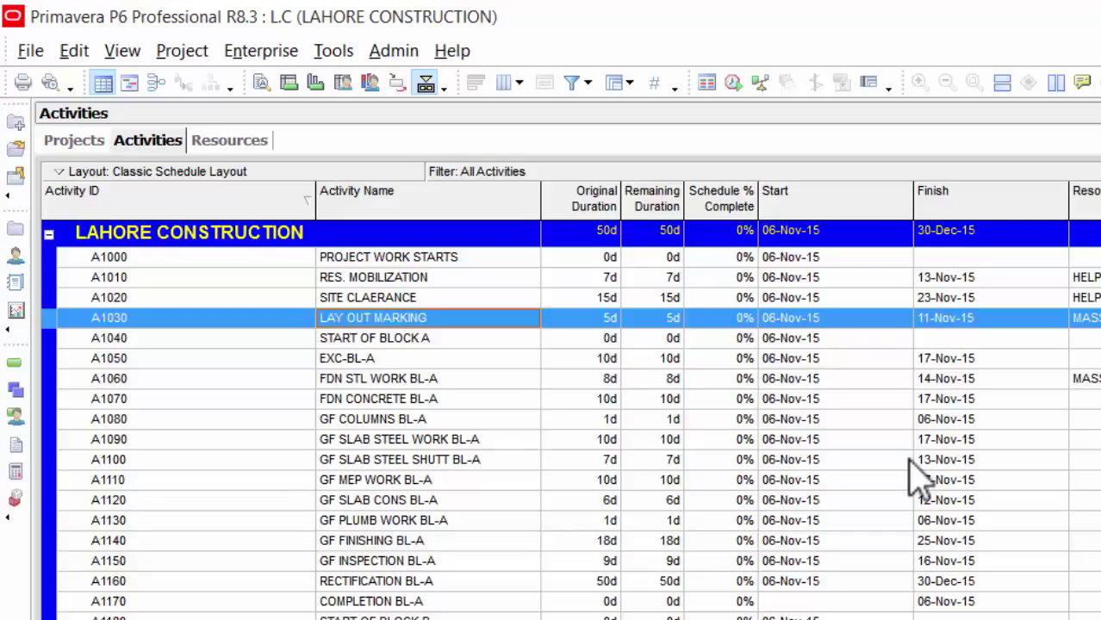
Add a new project-level activity code definition to the LAHORE CONSTRUCTION project.
left_click(758, 207)
left_click_drag(883, 166, 929, 52)
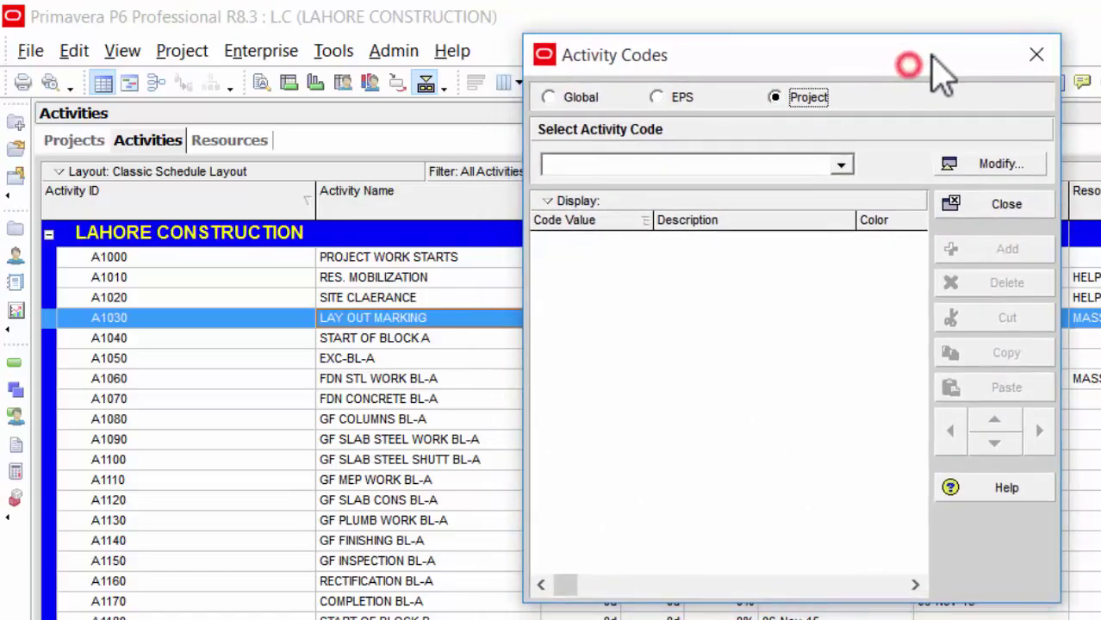
left_click(846, 161)
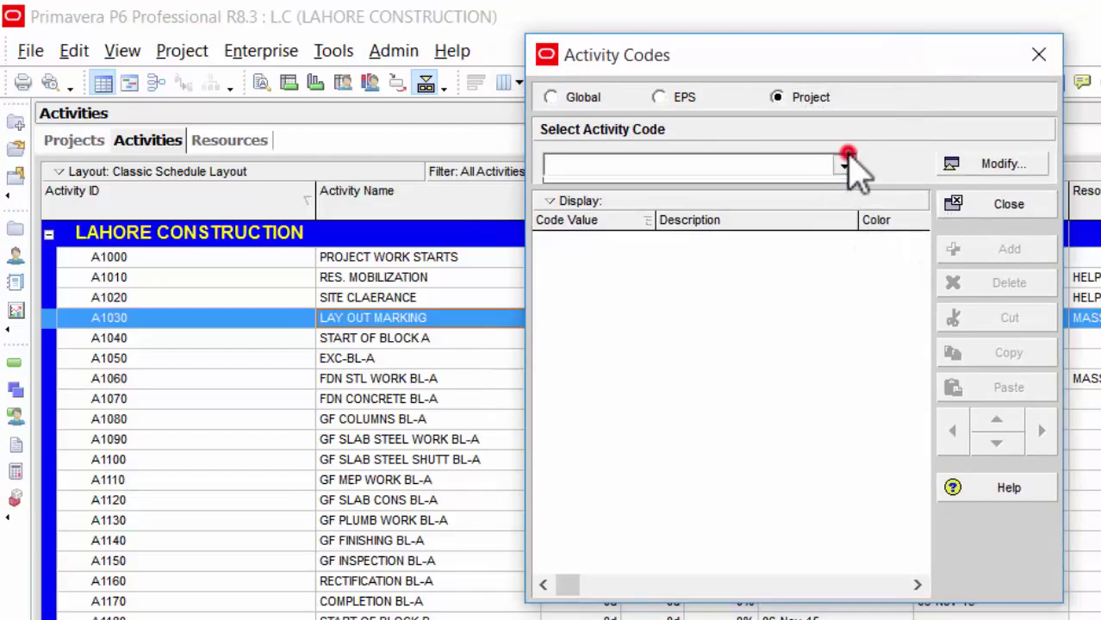
left_click(879, 131)
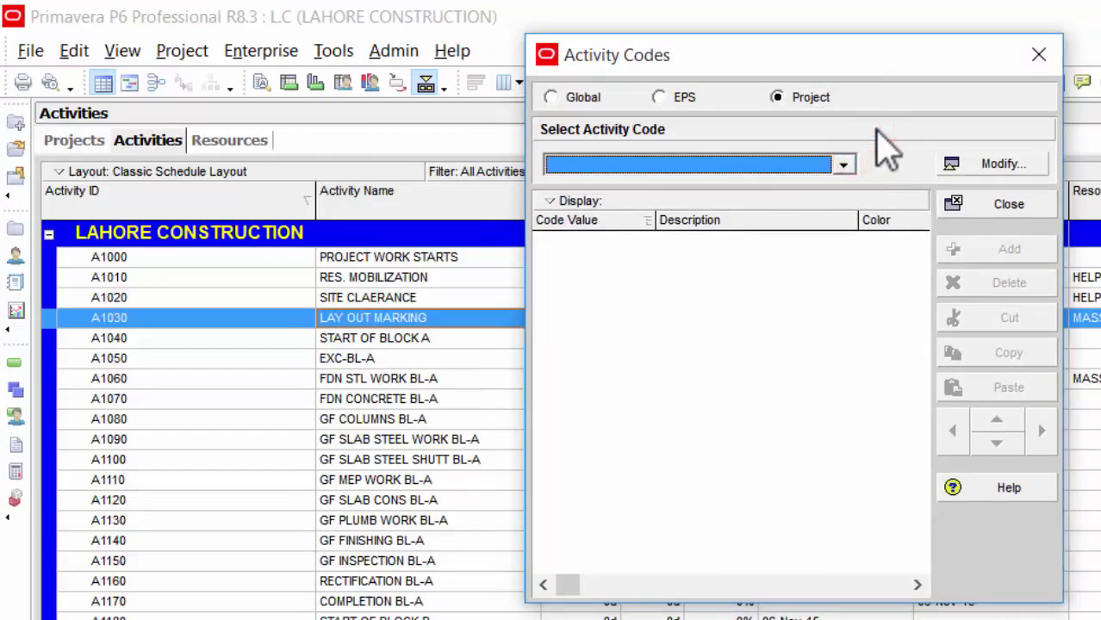
left_click(948, 164)
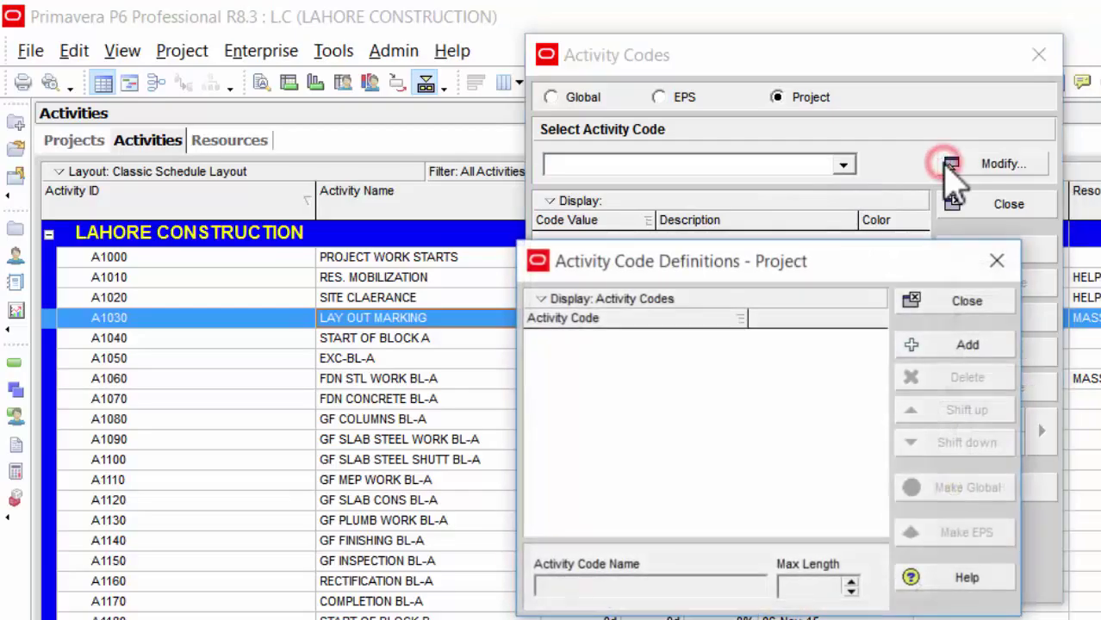
left_click(968, 344)
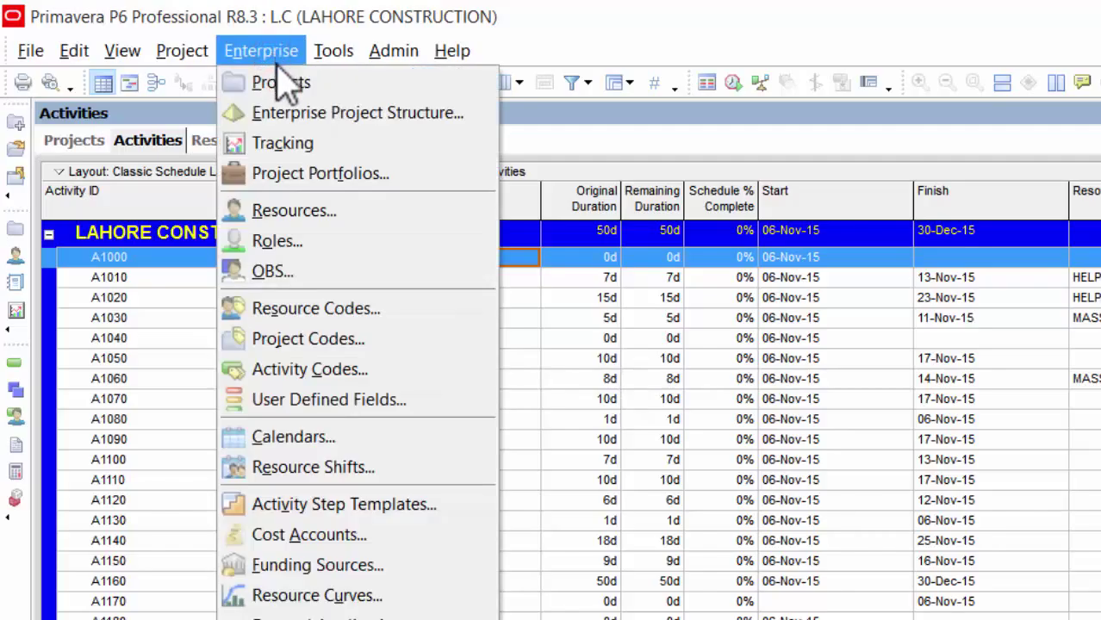
Add a new code value to the project-level activity code of L.C.
left_click(355, 368)
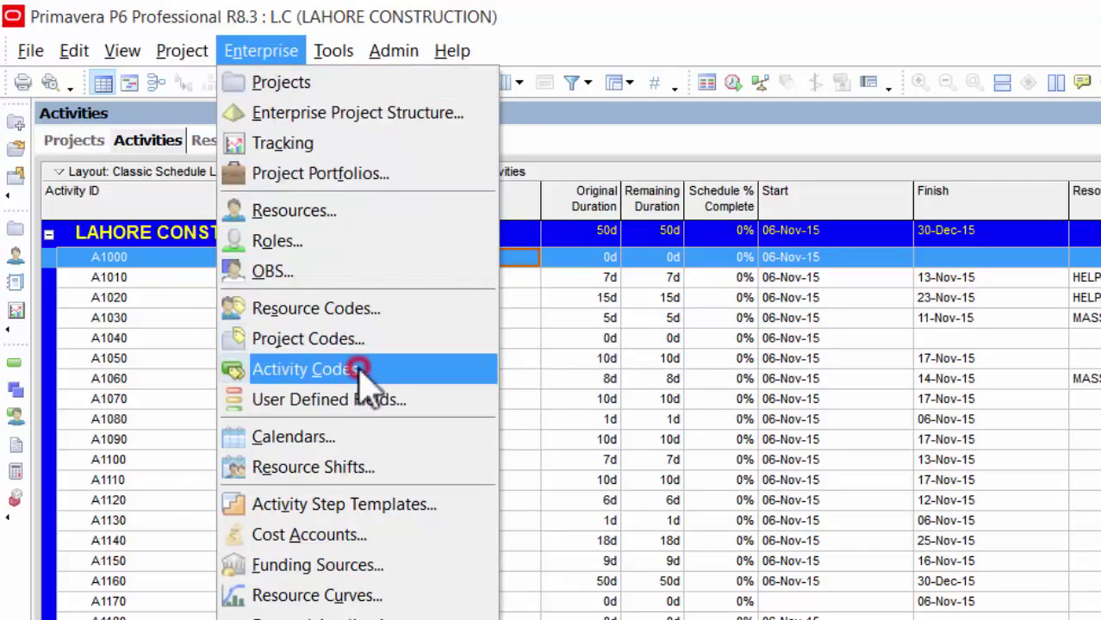
left_click(777, 99)
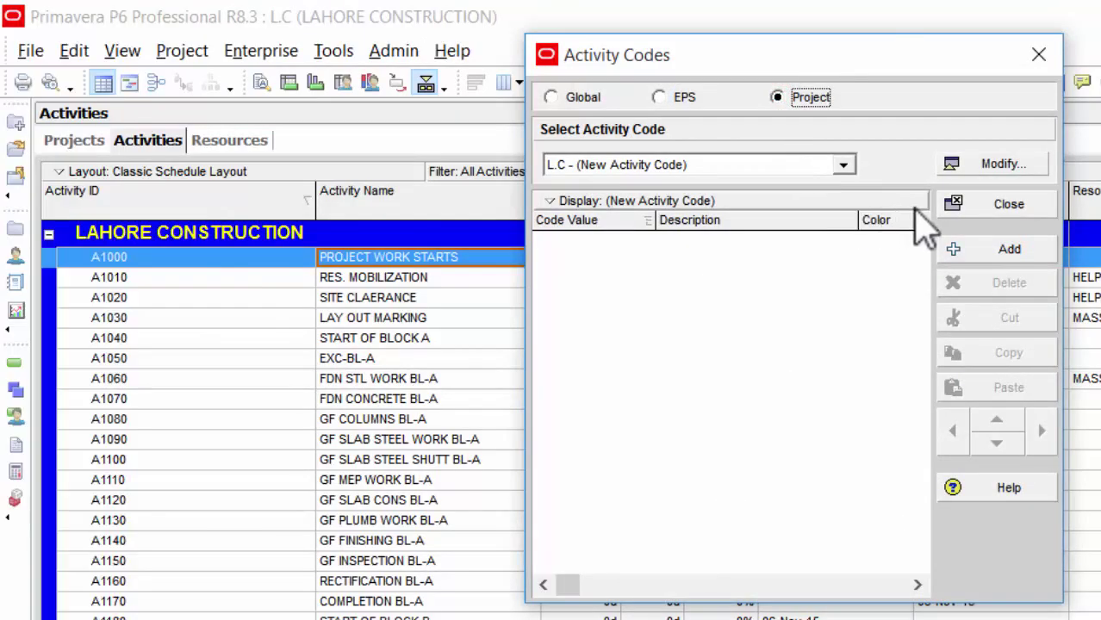
left_click(978, 249)
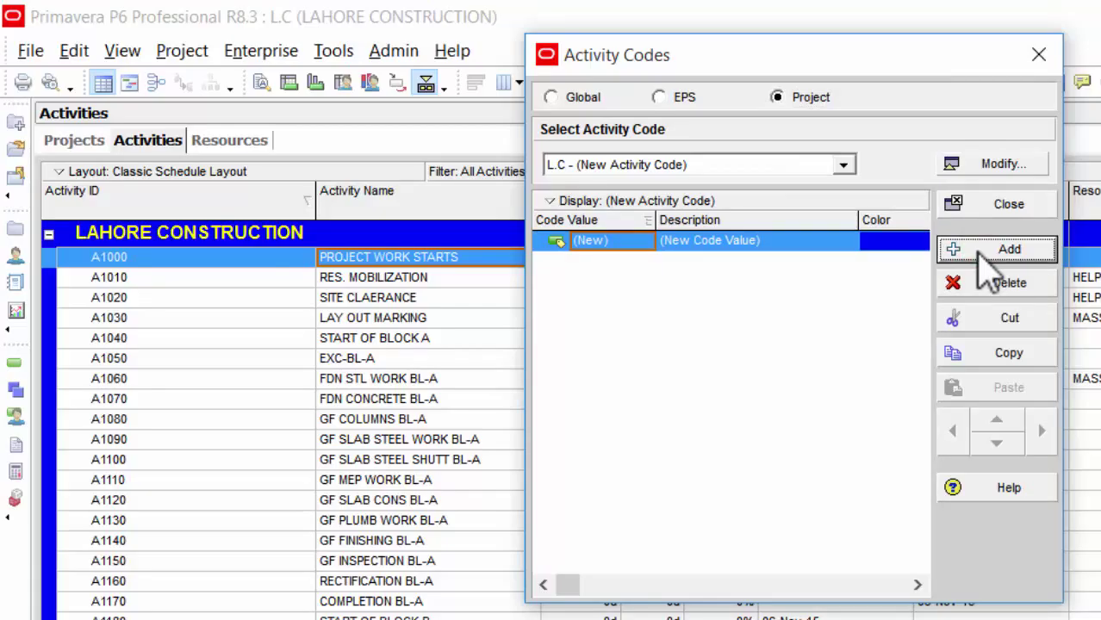
Set the new activity code value to PW with the description PREPERATION WORK.
left_click(636, 240)
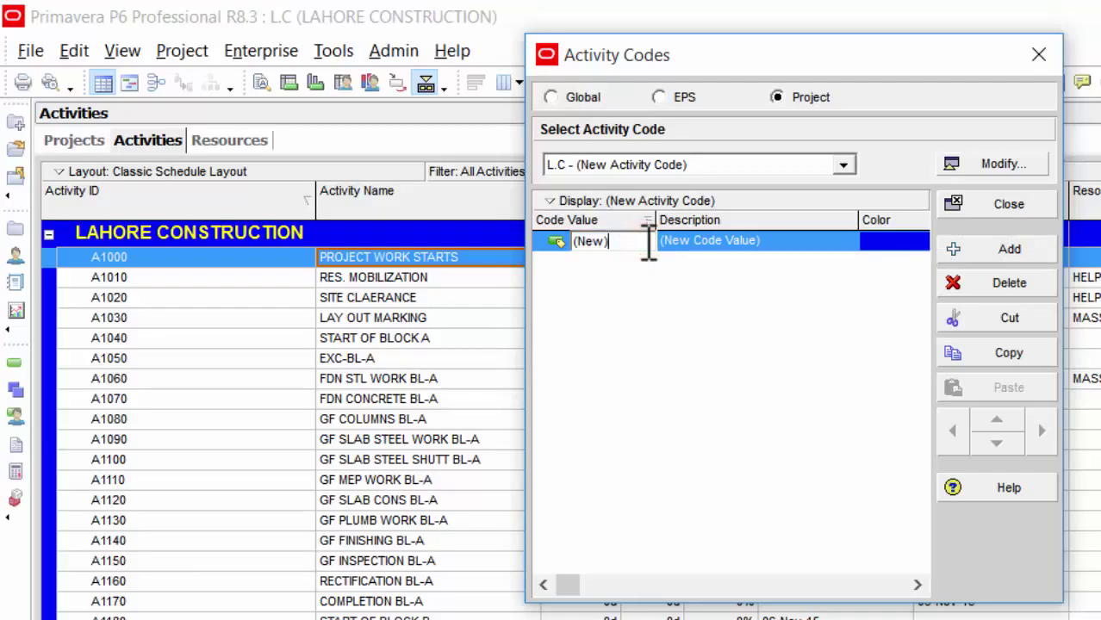
key("BackSpace")
key("BackSpace")
key("BackSpace")
key("BackSpace")
key("BackSpace")
type("PW")
key("Tab")
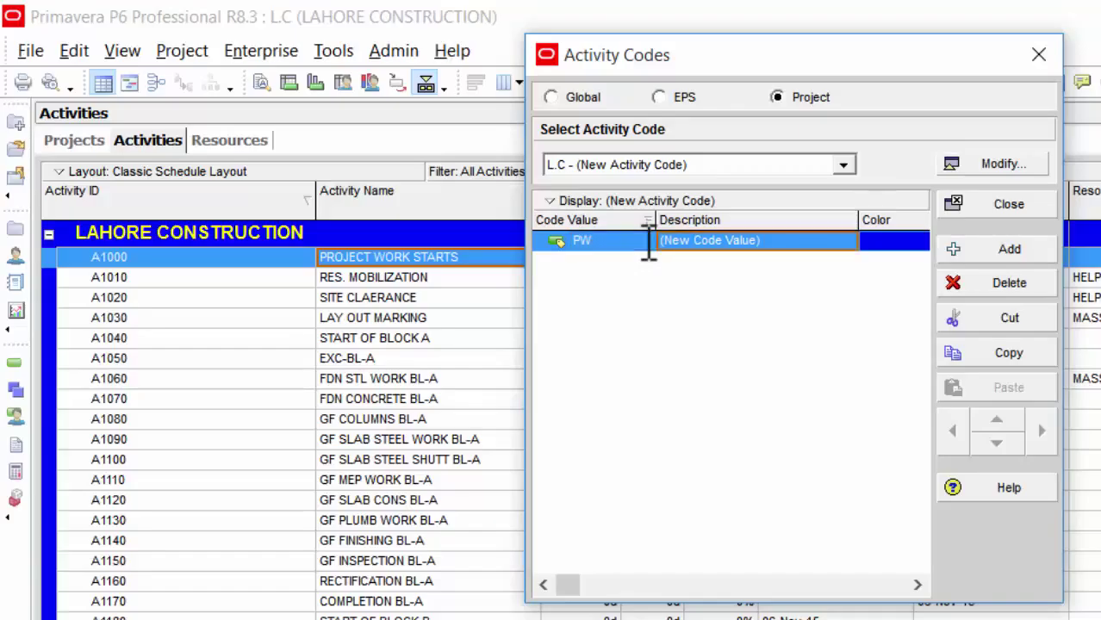
type("PREP")
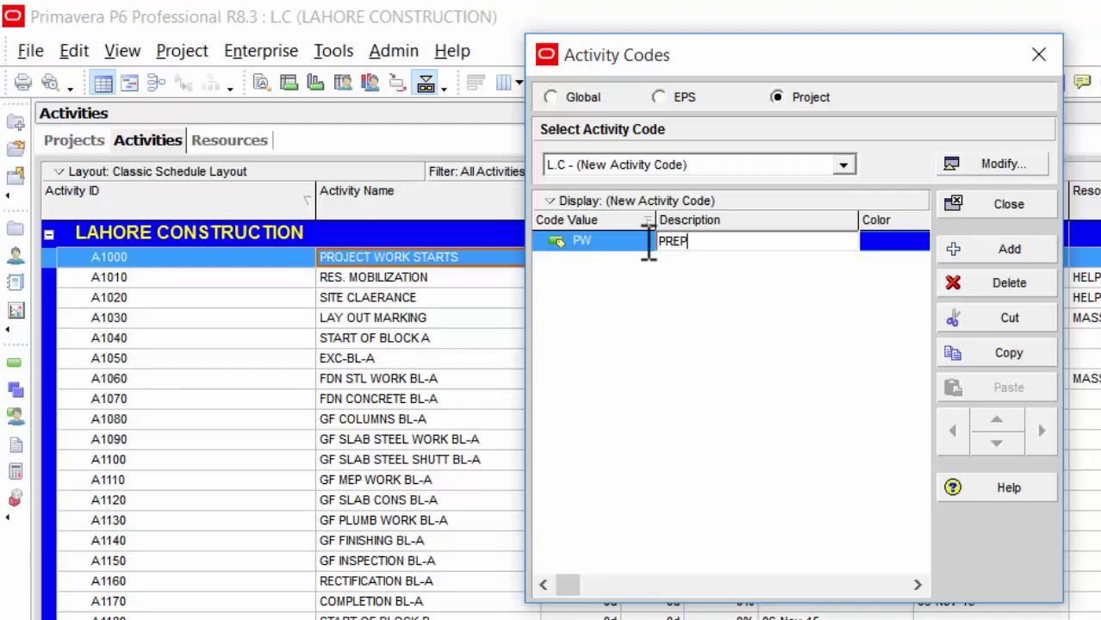
type("ERATION WORK")
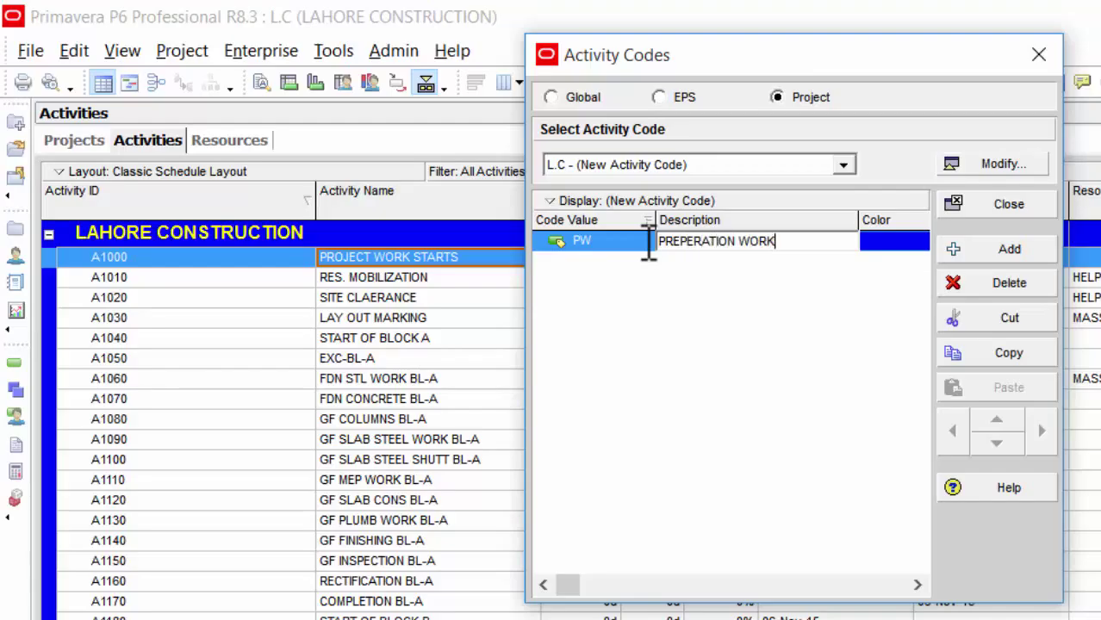
key("Return")
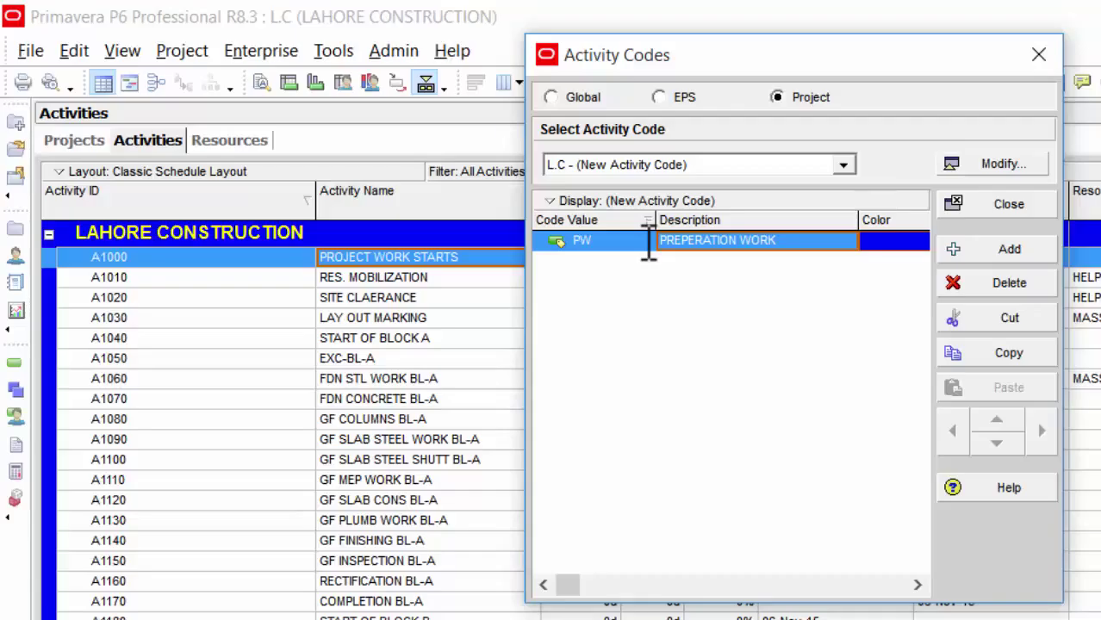
Add a second code value below PW and enter CW B/A as its description.
key("Insert")
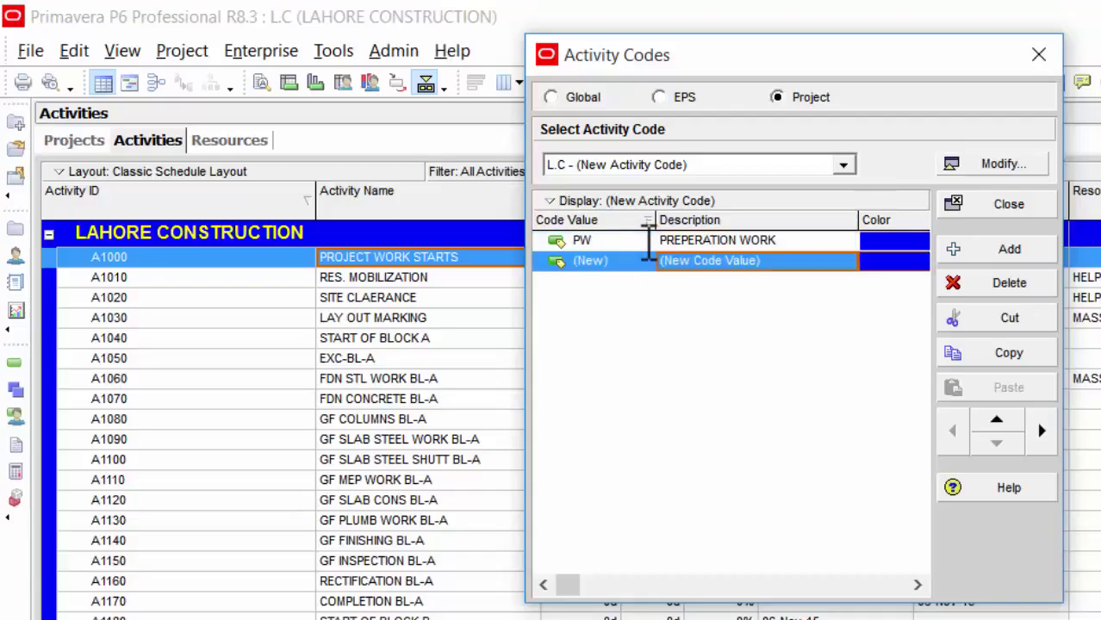
type("C")
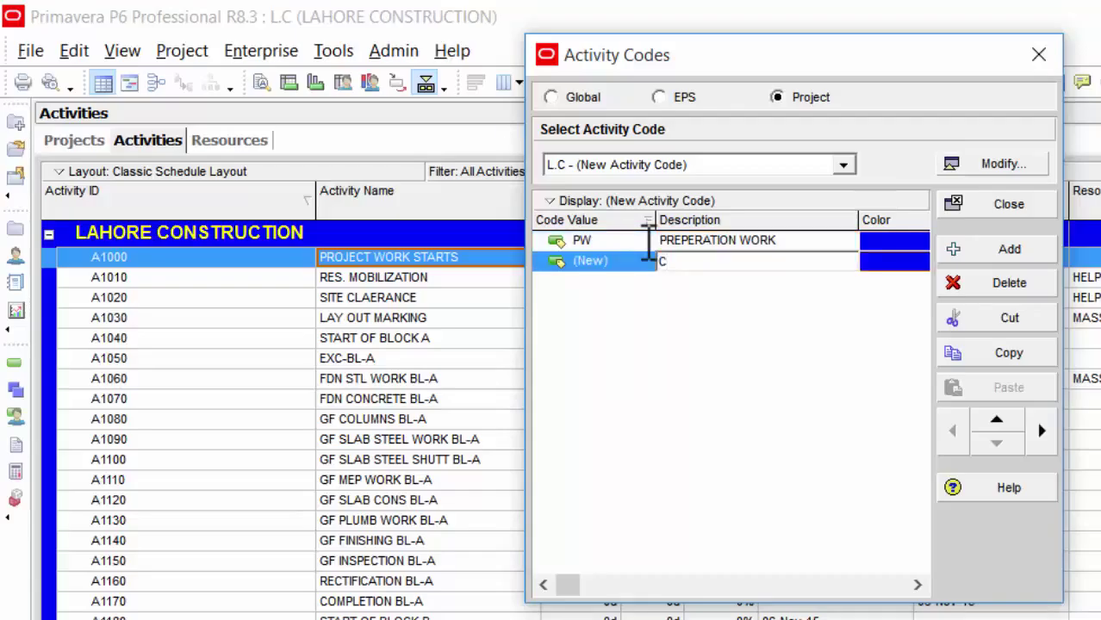
type("W/")
type(" B")
key("BackSpace")
key("BackSpace")
key("BackSpace")
type("B/A")
key("Return")
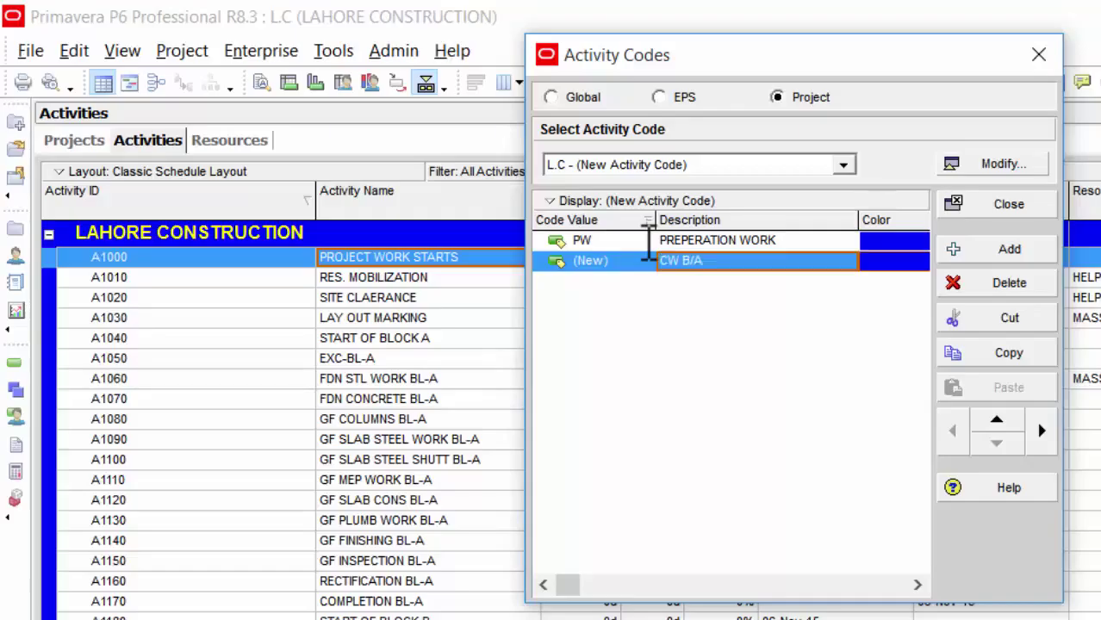
Add a third code value and use CW for both its description and its code value.
key("Insert")
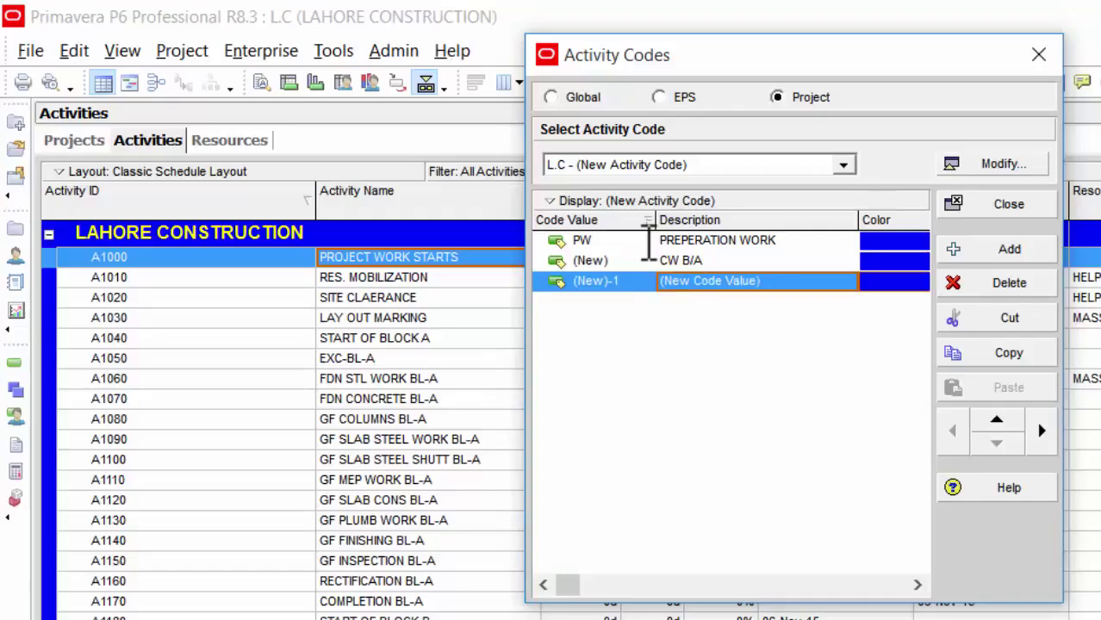
type("CW")
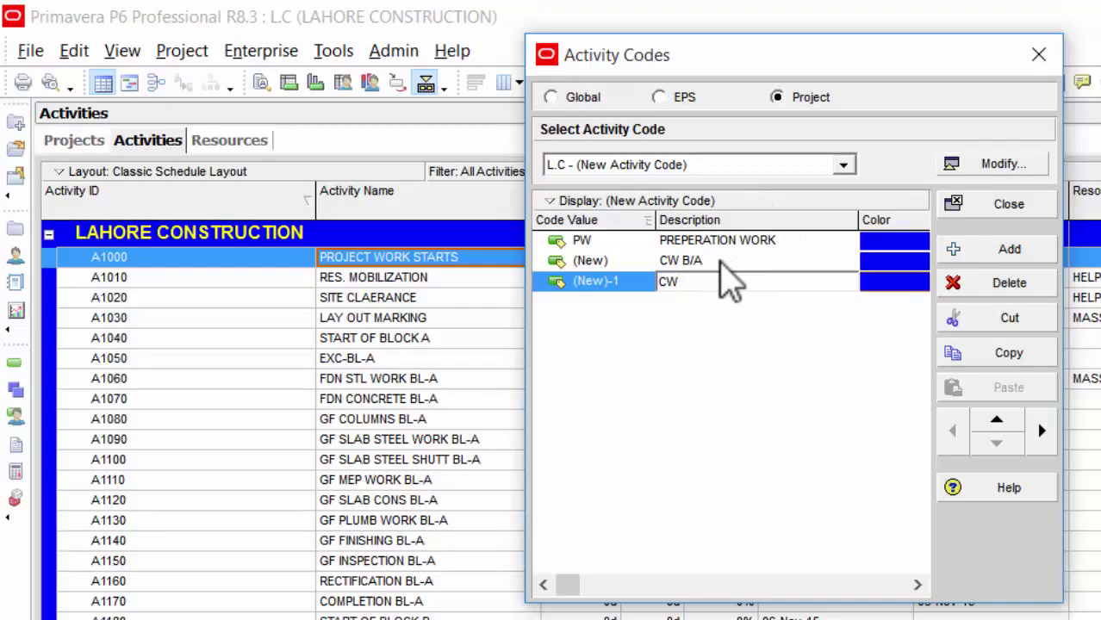
left_click_drag(693, 280, 661, 285)
key("ctrl+c")
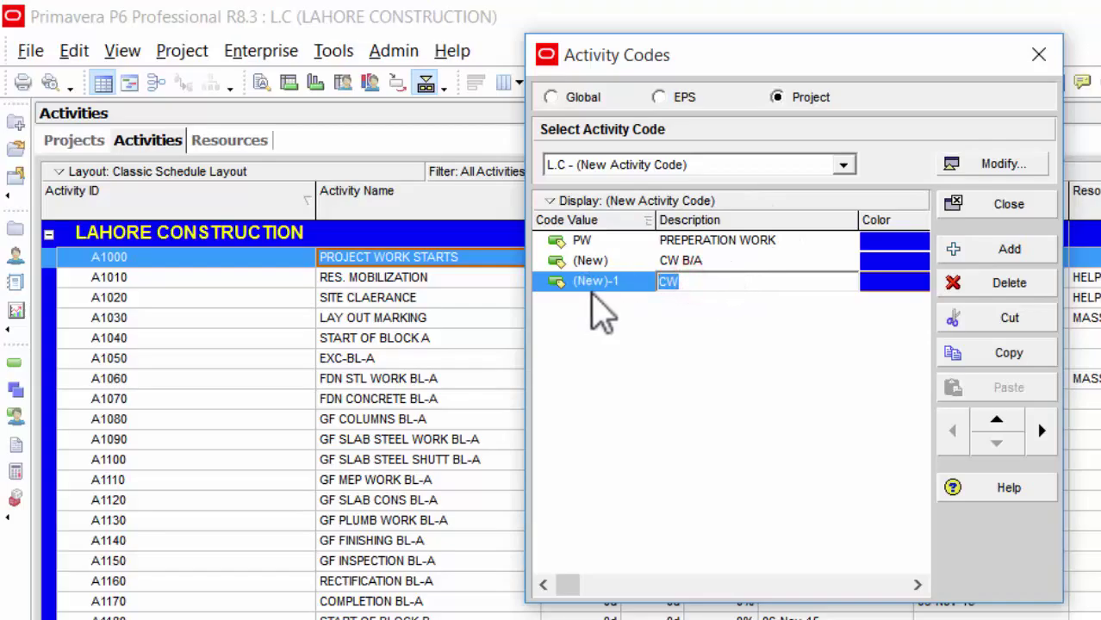
left_click(615, 283)
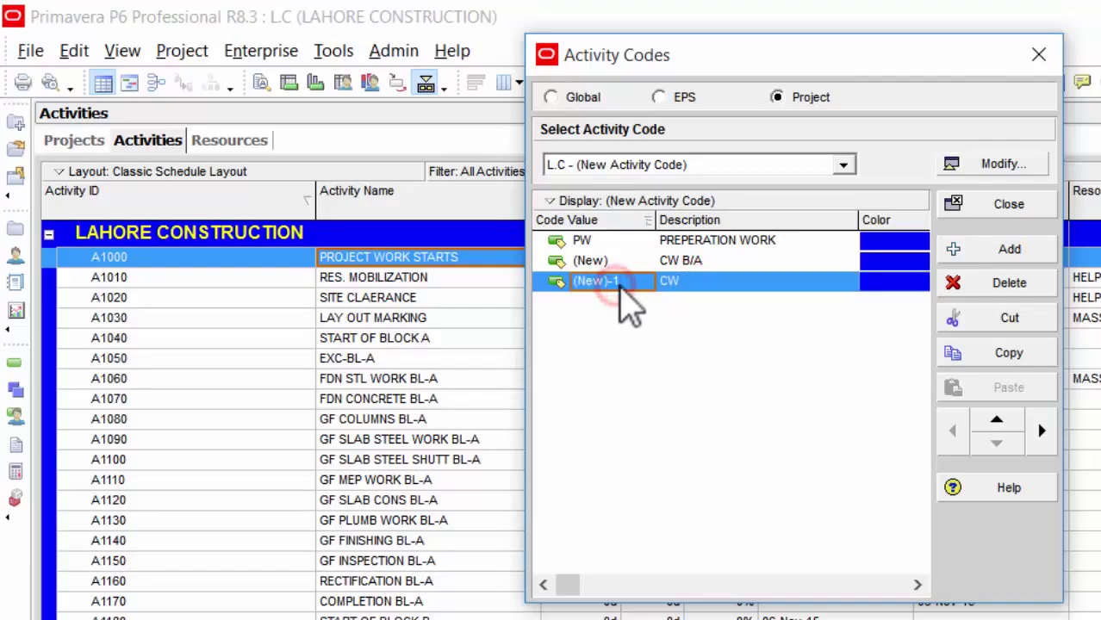
left_click(625, 287)
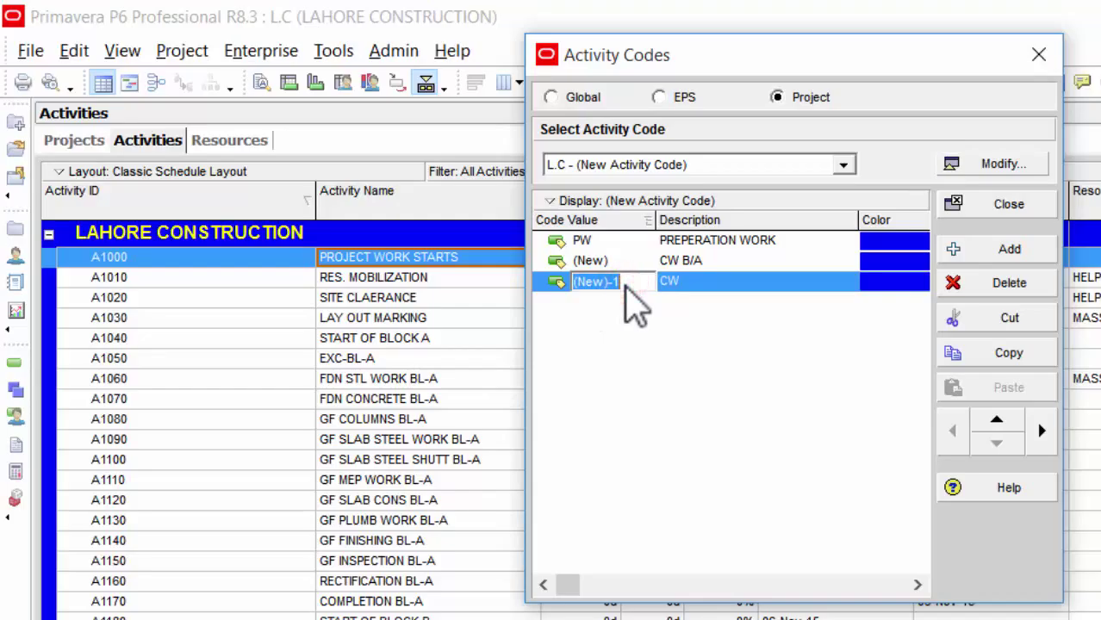
key("ctrl+v")
left_click(694, 286)
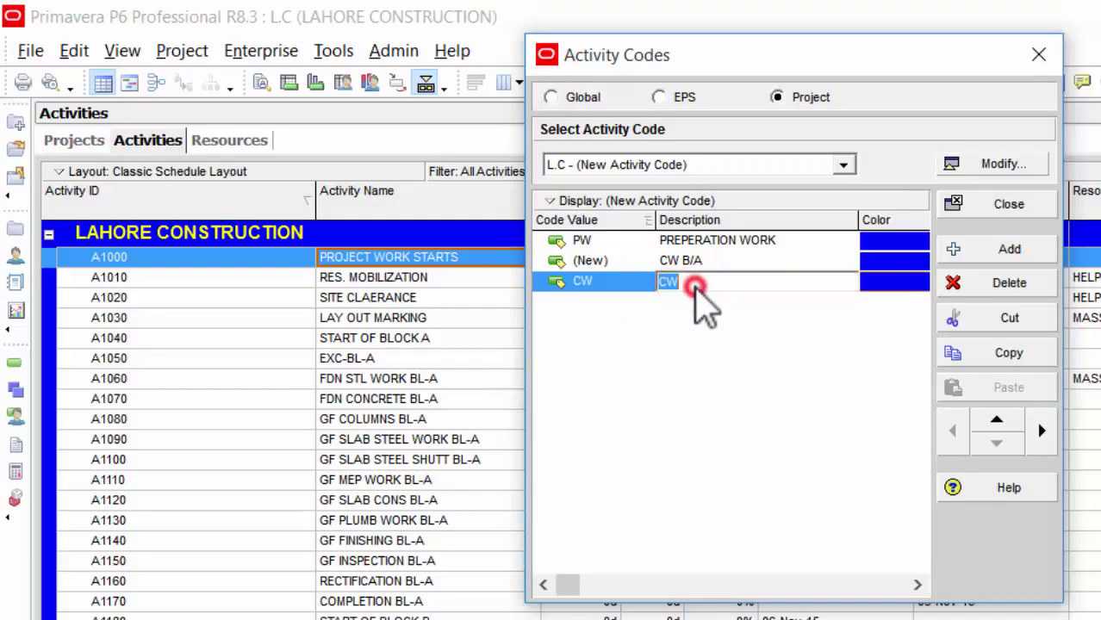
Move the text CW B/A from the second entry's description into its code value.
left_click(712, 261)
left_click(712, 260)
key("ctrl+c")
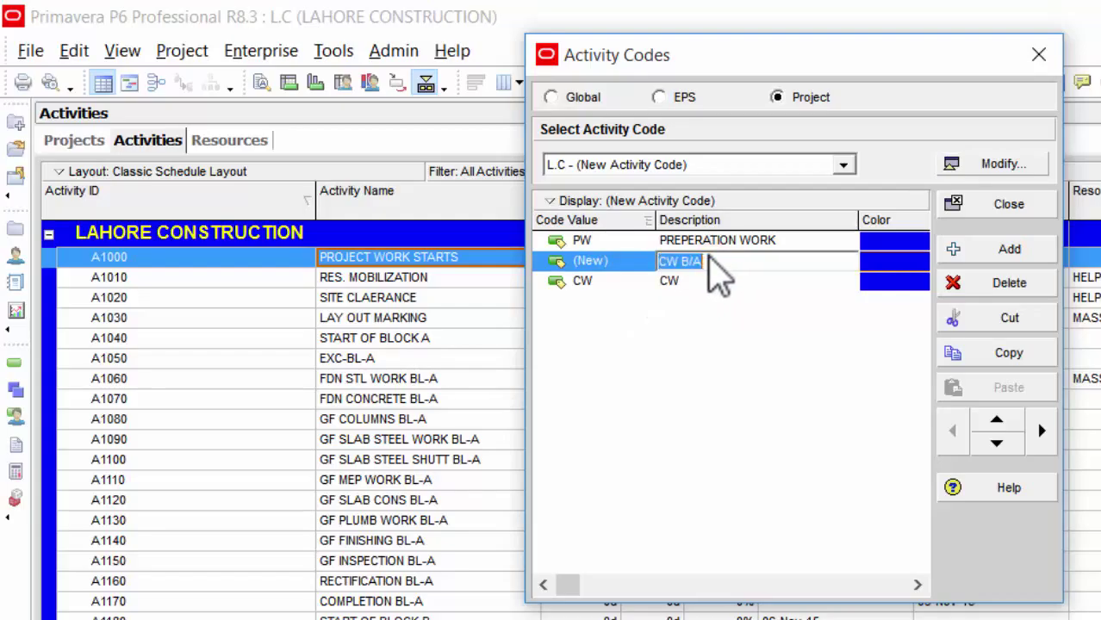
key("Delete")
left_click(618, 262)
left_click(620, 261)
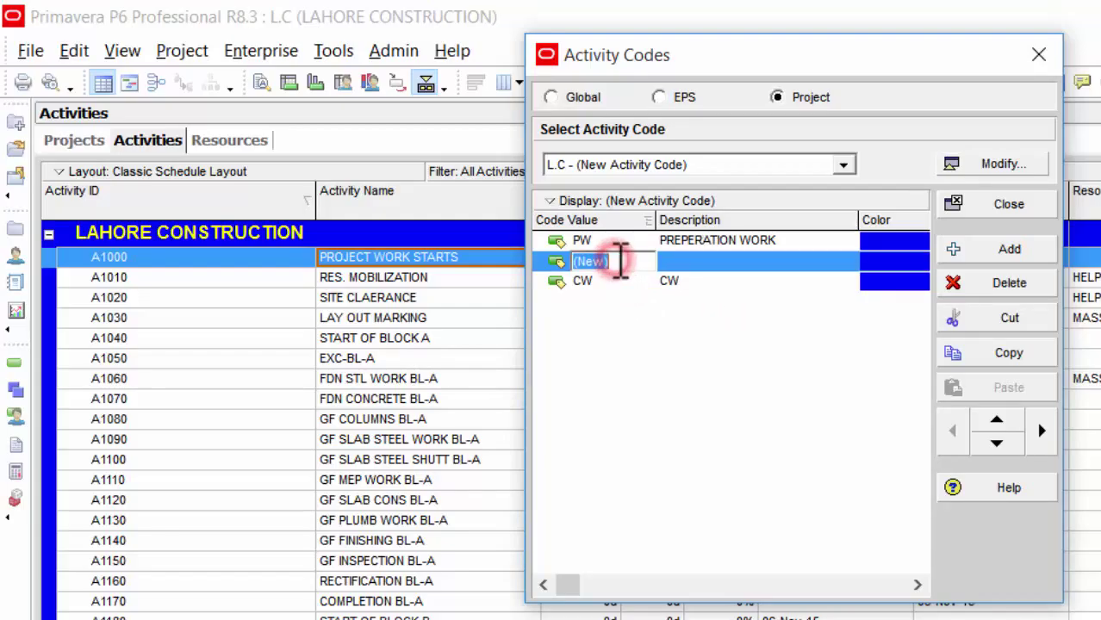
key("ctrl+v")
Set the description of code value CW B/A to CONSTRUCTION WORK BLOCK A.
left_click(694, 263)
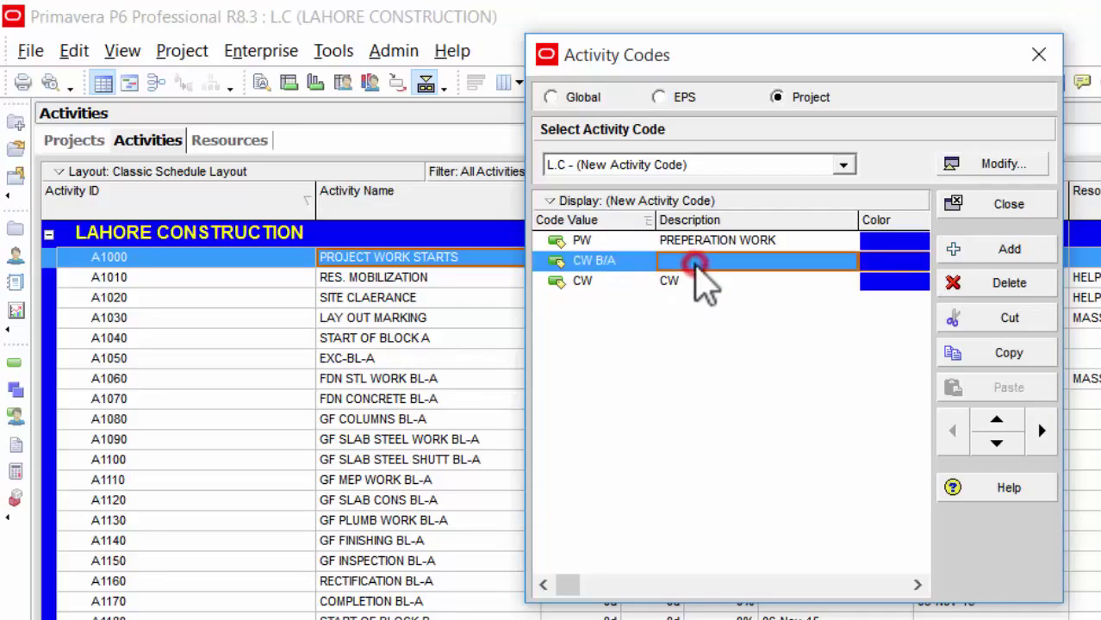
left_click(695, 263)
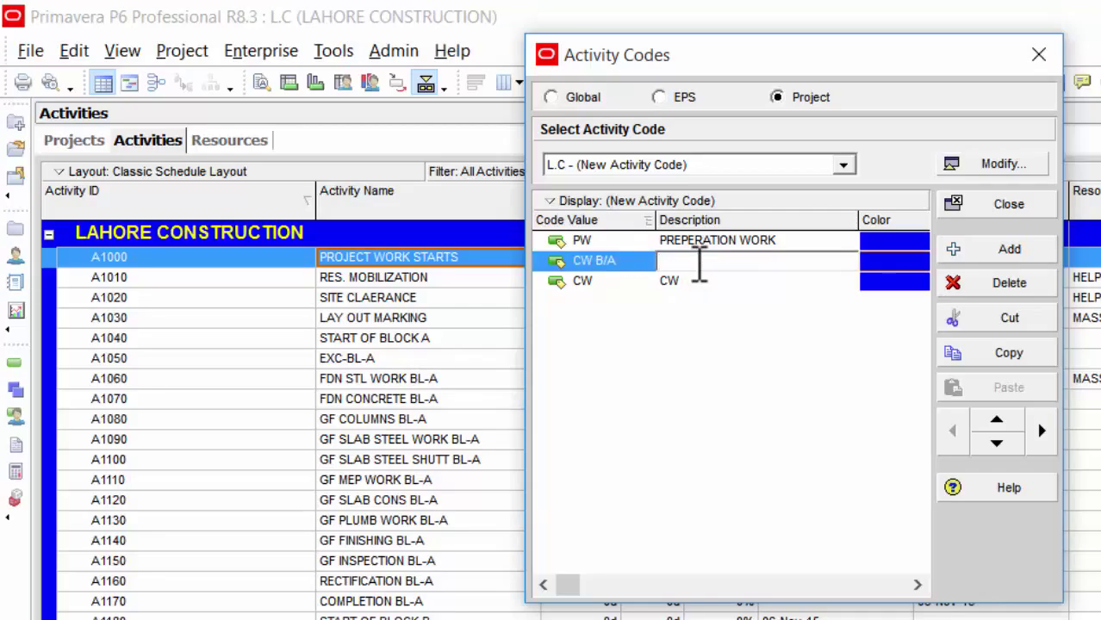
type("CONSTRUCTION")
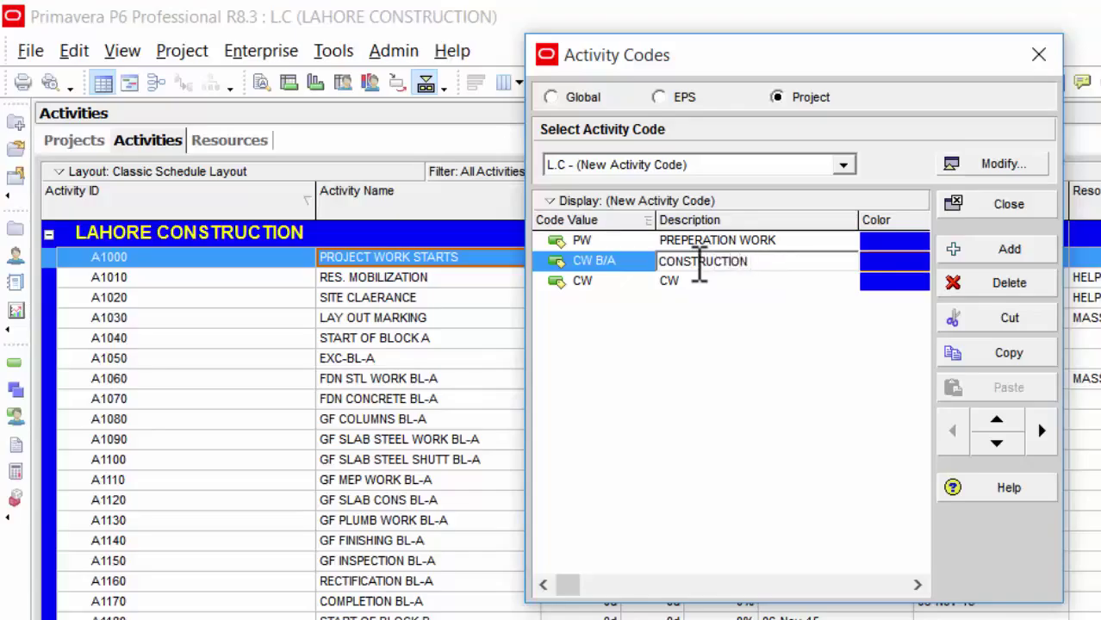
type(" WORK BLOCK A")
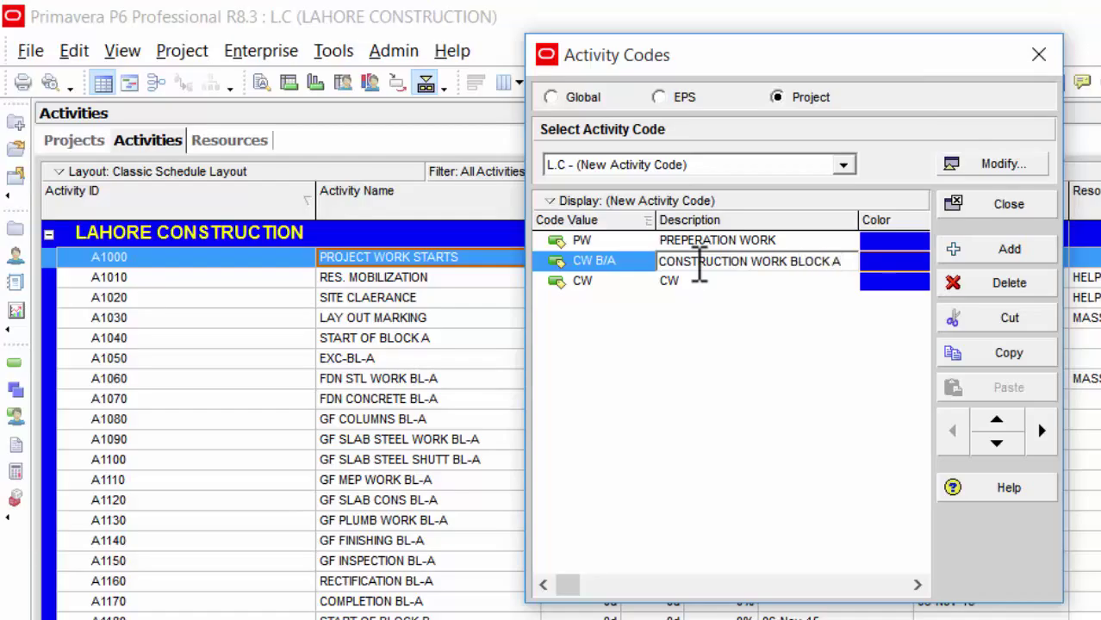
key("Return")
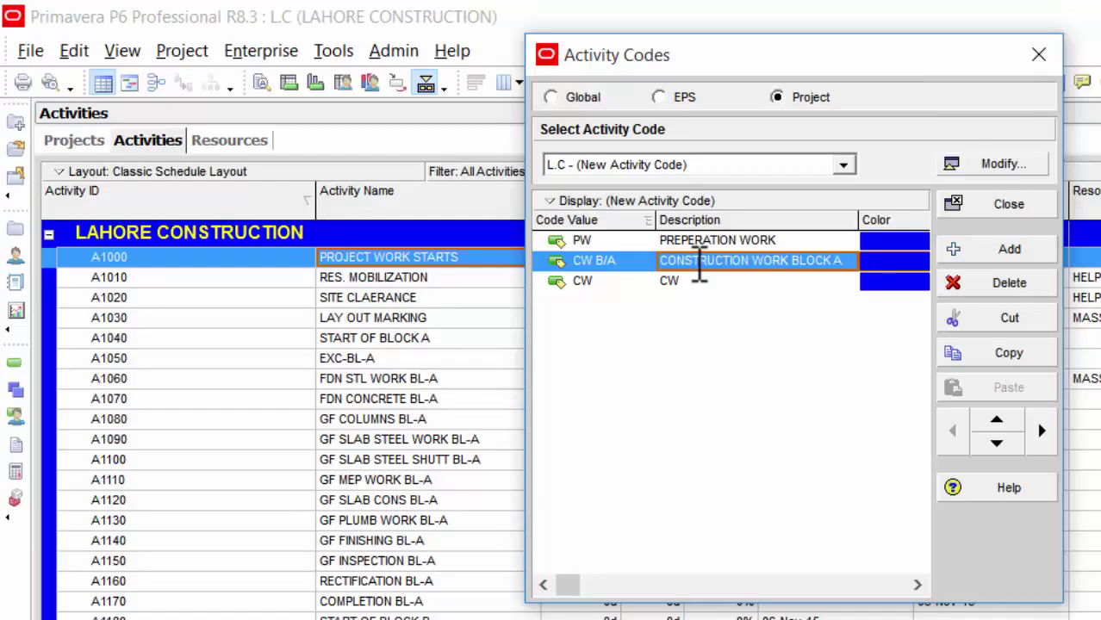
Change the third entry's code value to CW B/B.
left_click(612, 281)
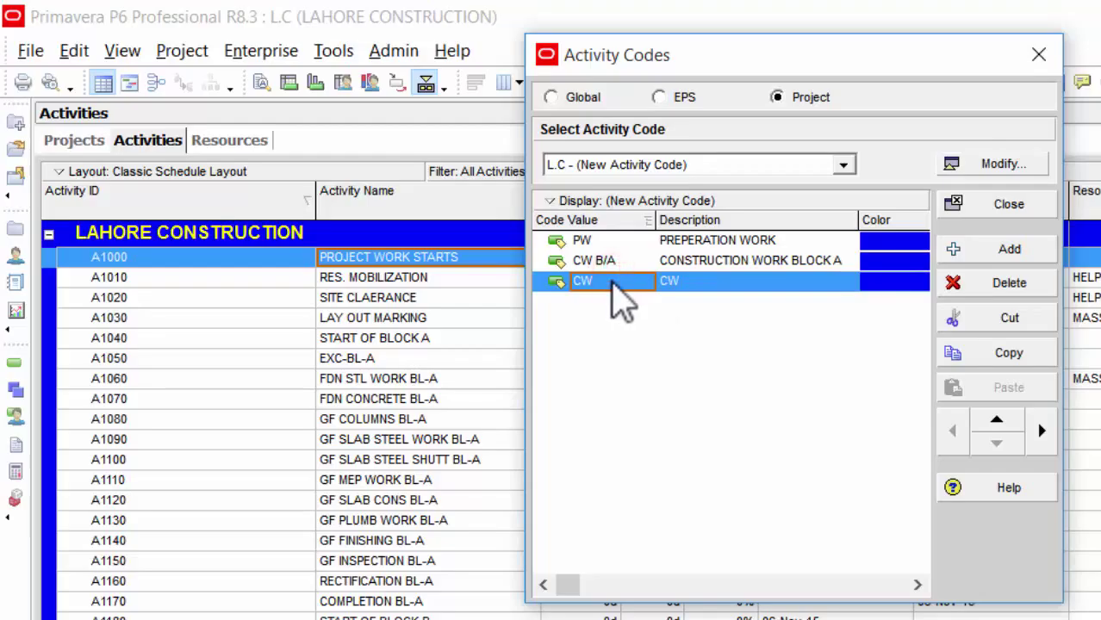
left_click(610, 281)
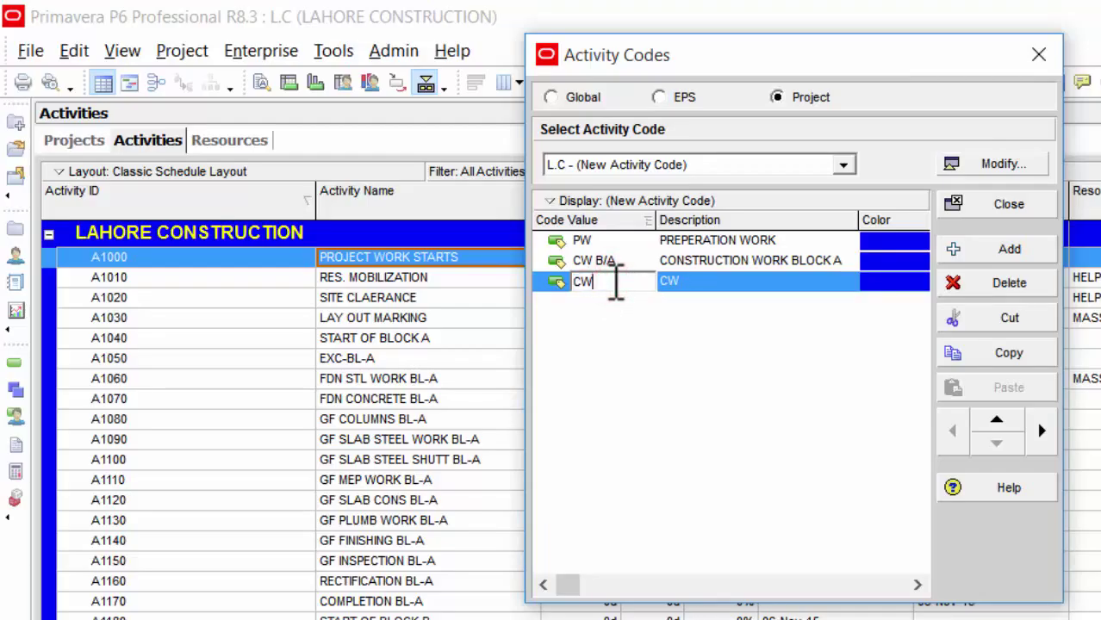
type("B/B")
key("Return")
key("Tab")
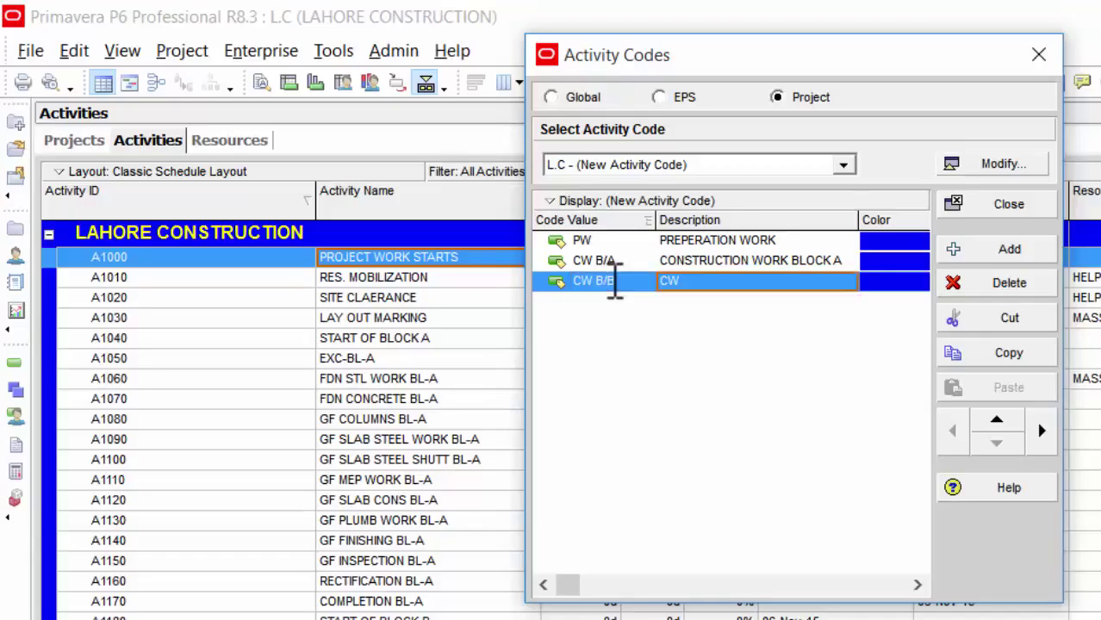
Replace the description of code value CW B/B with CONSTRUCTION WORK BLOCK B.
key("BackSpace")
type("CONSTR")
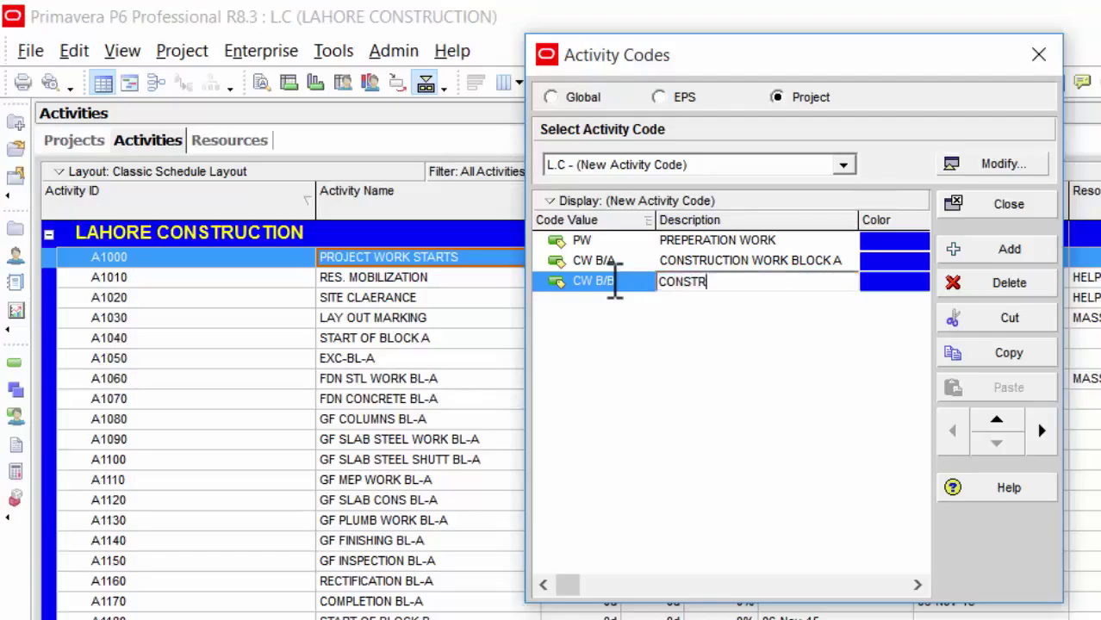
type("UCTION WORL")
key("BackSpace")
type("K BLOCK ")
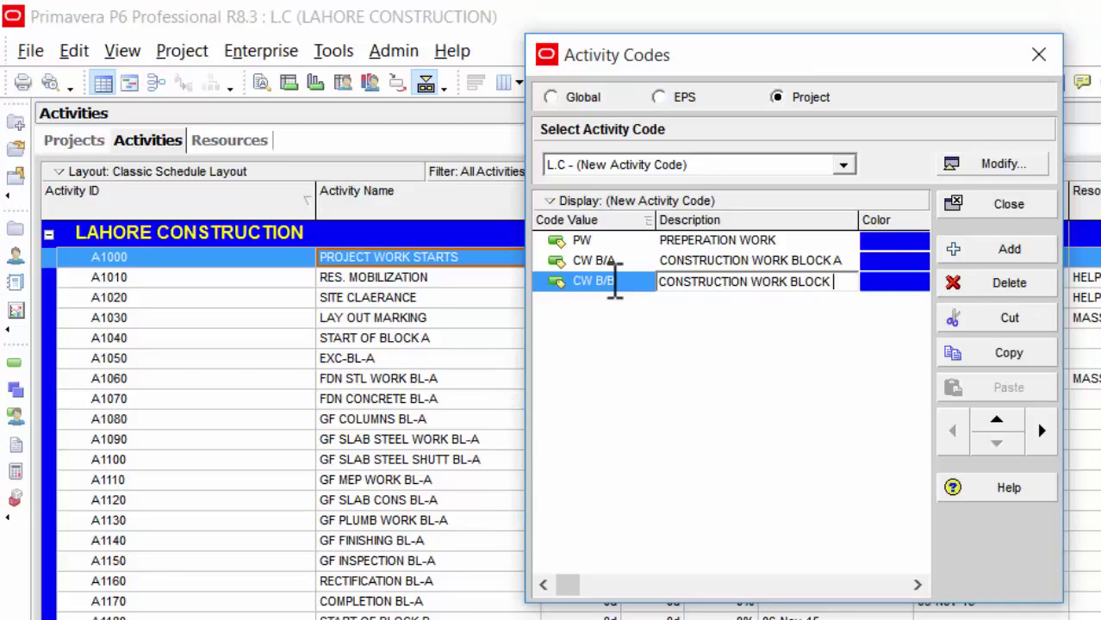
type("B")
key("Return")
Add a fourth code value with the description CONSTRUCTION WORK BLOCK C.
key("Insert")
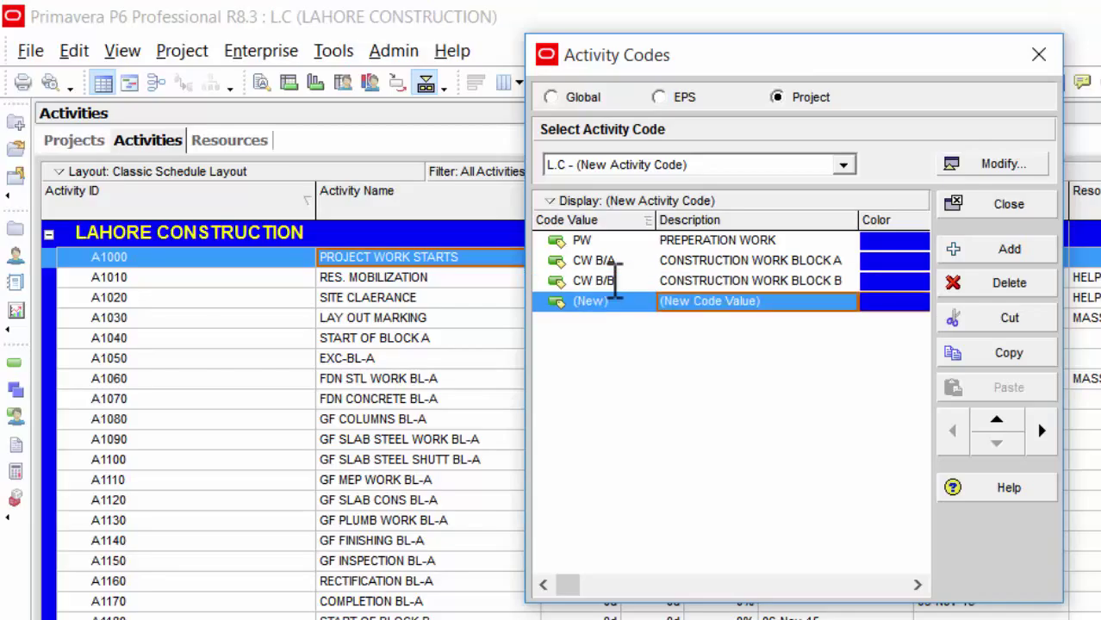
type("CW")
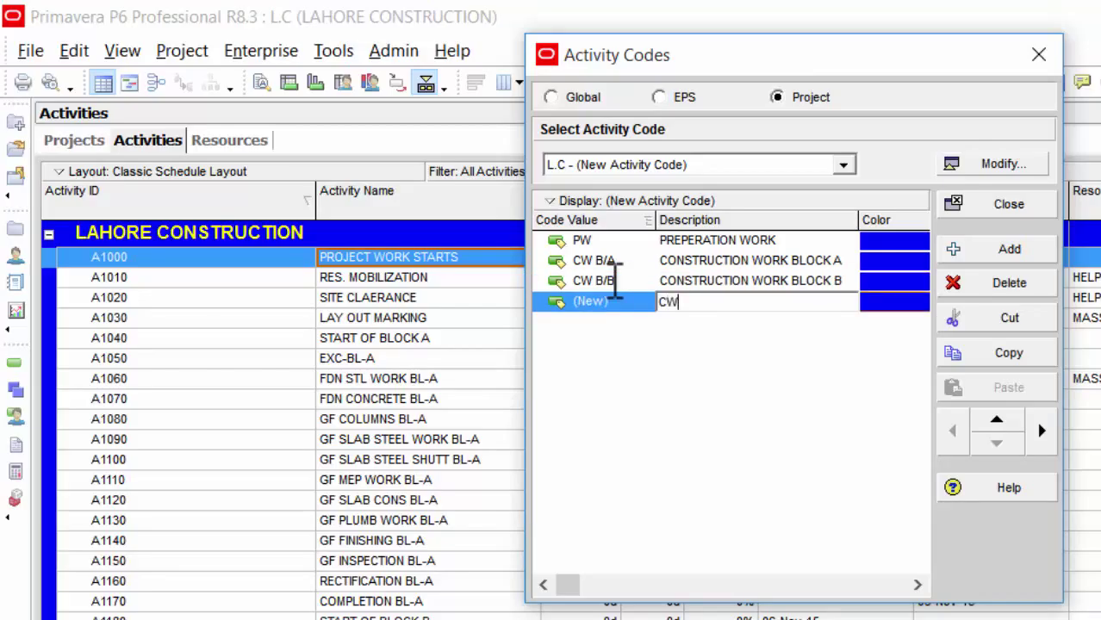
key("BackSpace")
type("ONSTRUCTO")
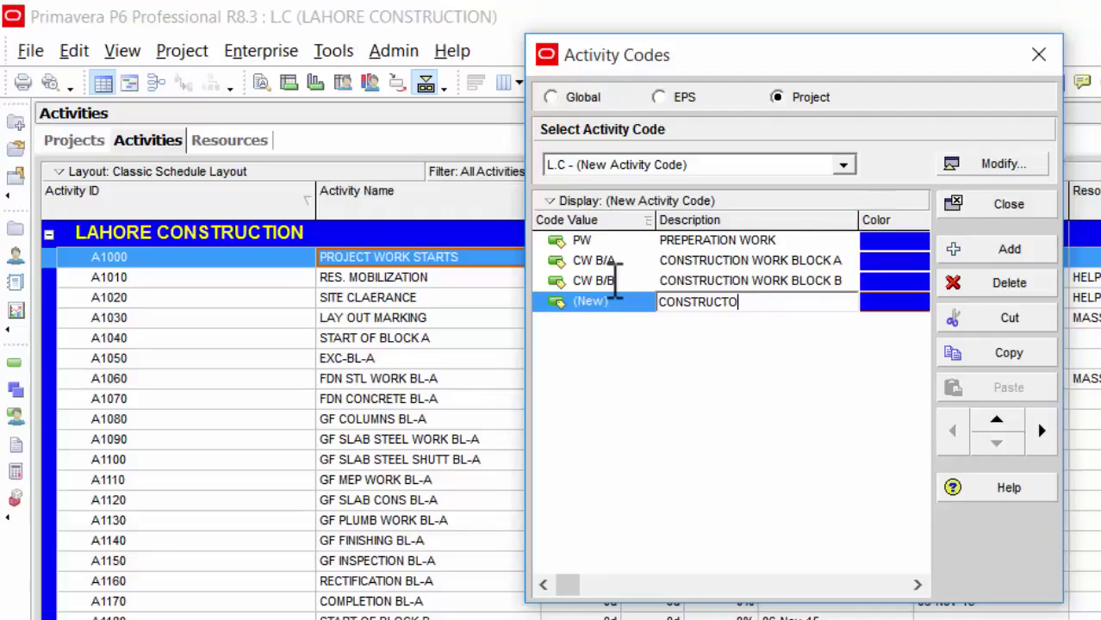
key("BackSpace")
type("ION WORK BLOC")
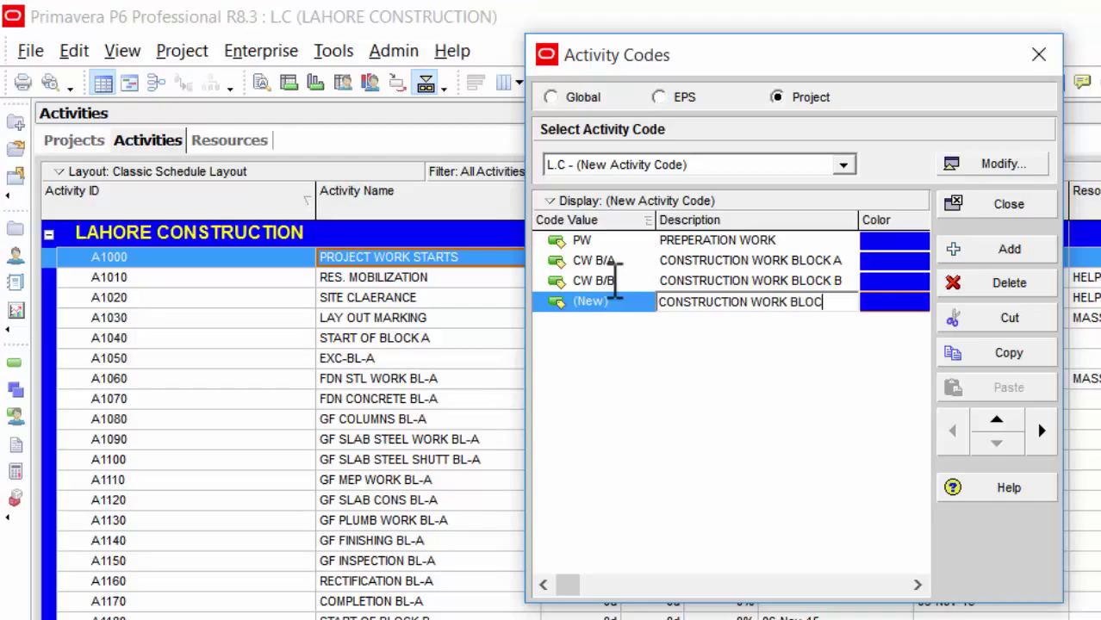
type("K C")
key("Return")
Set the code value of the CONSTRUCTION WORK BLOCK C entry to CW B/C.
left_click(613, 299)
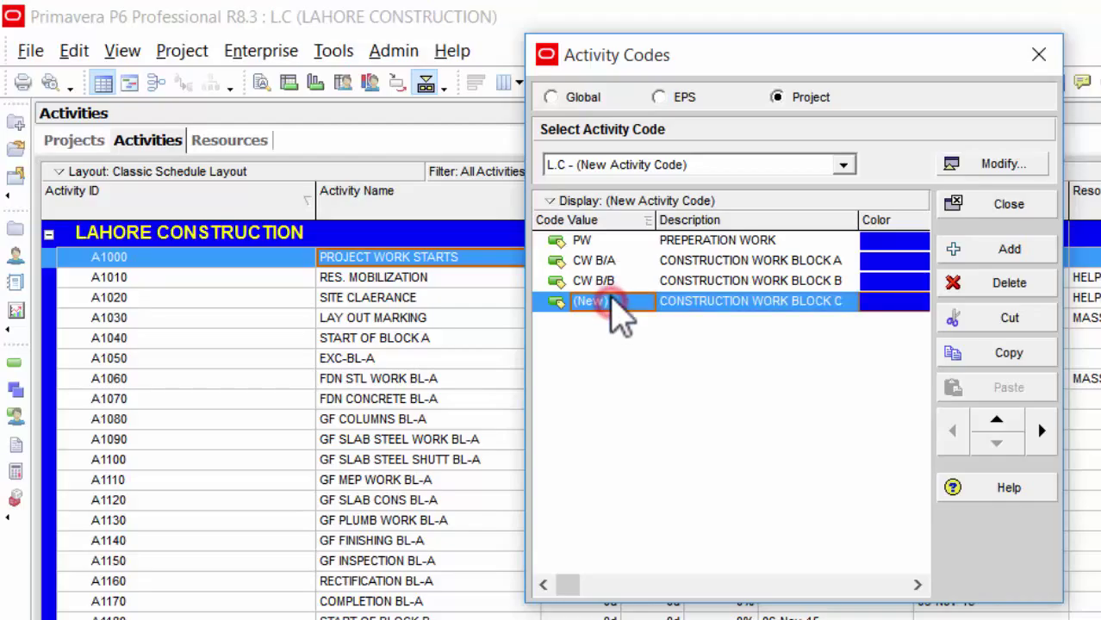
left_click(612, 298)
type("CW")
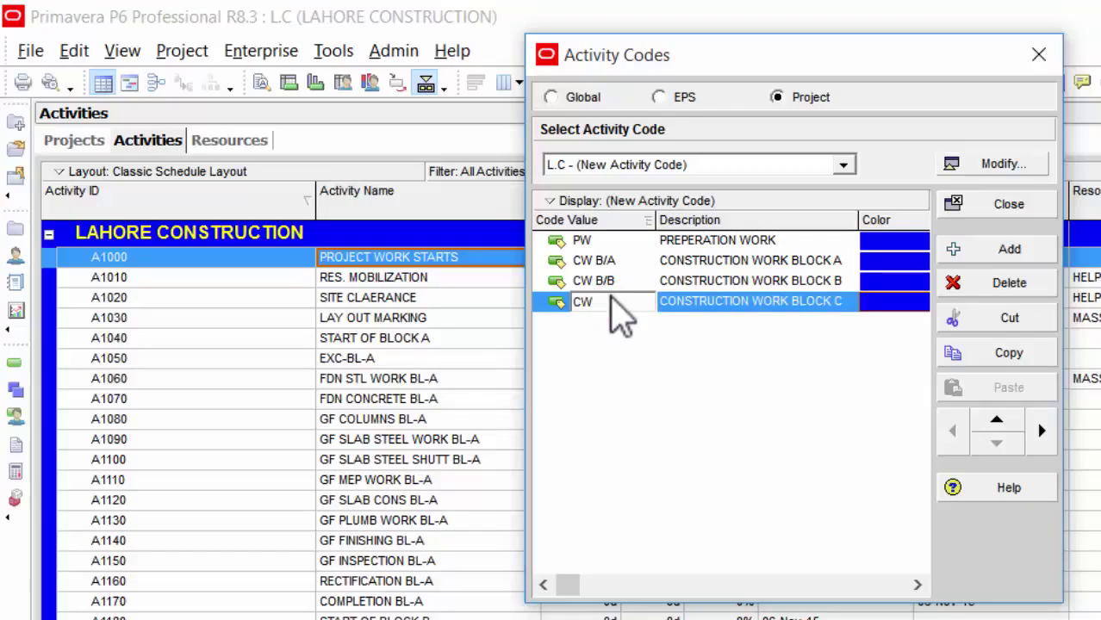
type(" B/C")
key("Return")
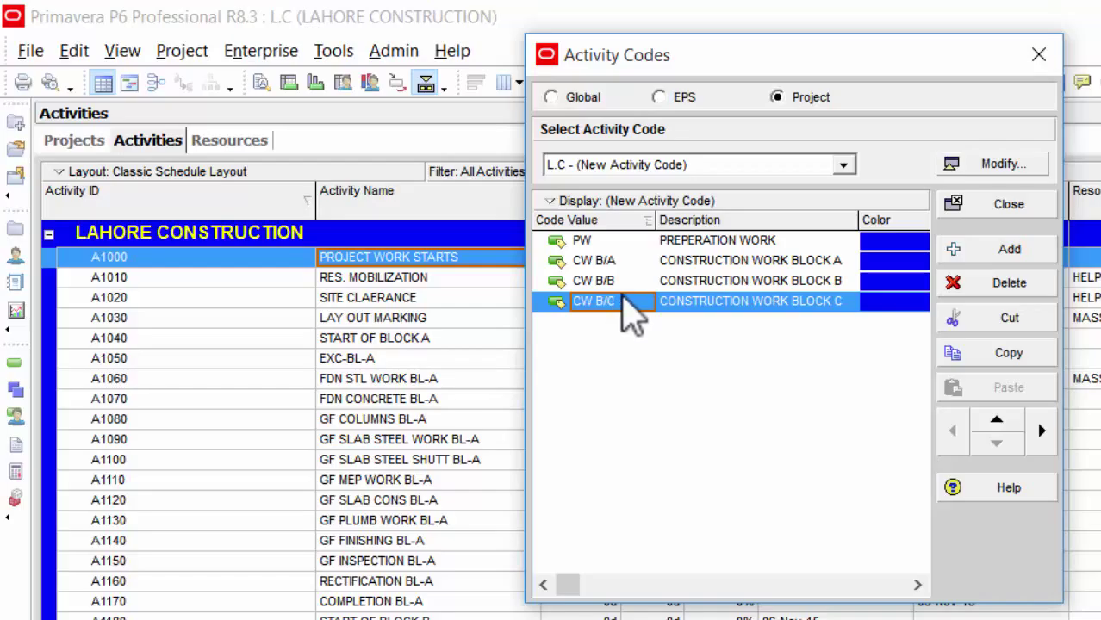
Add a fifth code value FW with the description FINAL WORK.
left_click(1006, 252)
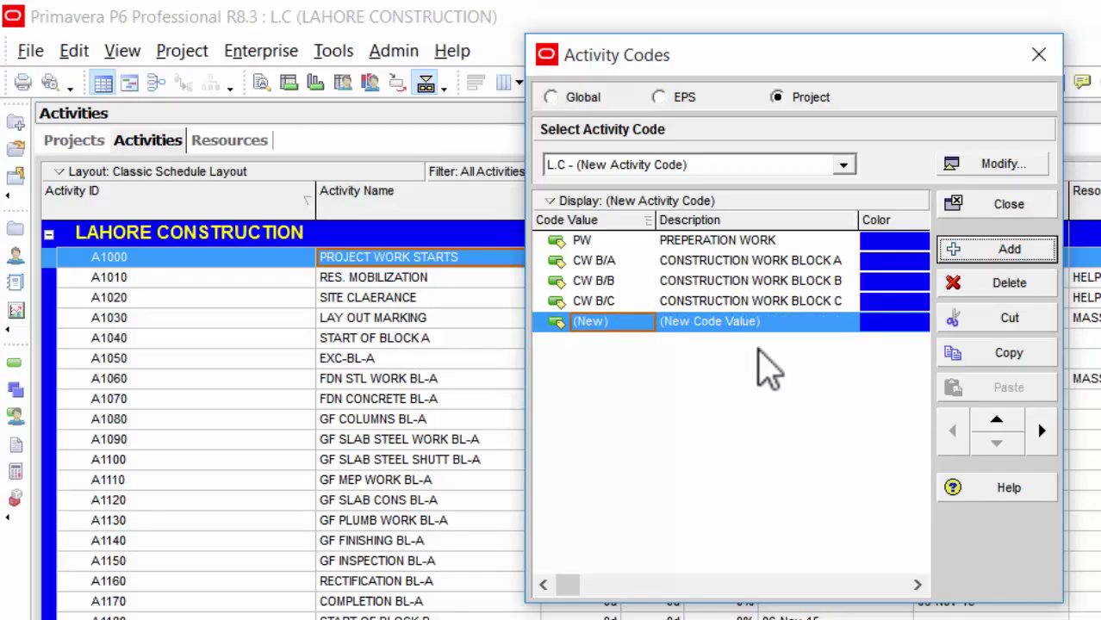
left_click(637, 322)
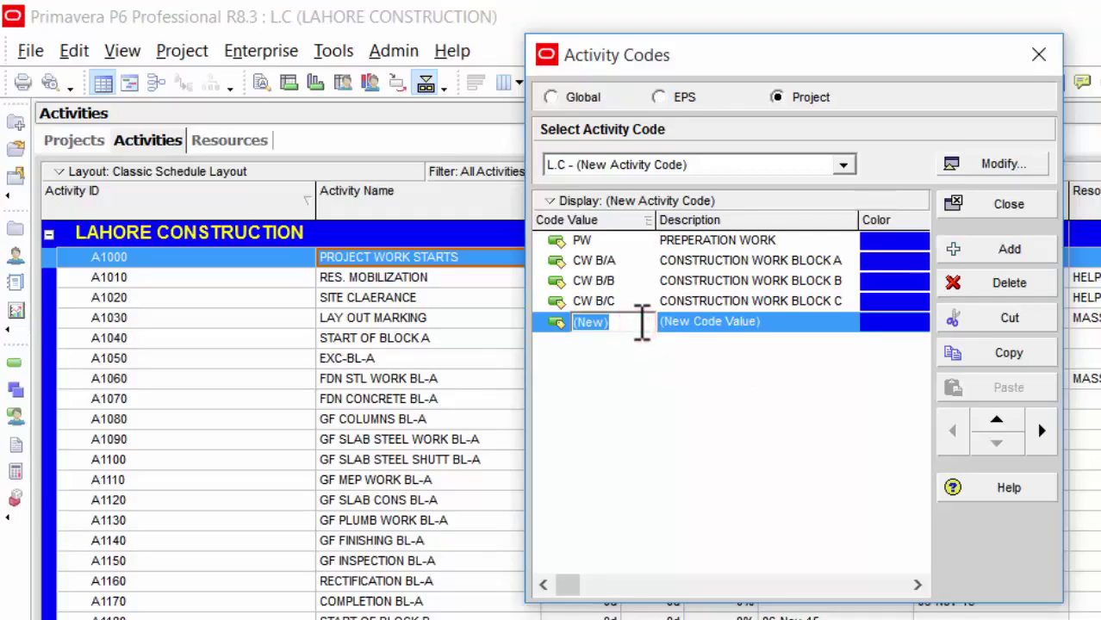
type("FW")
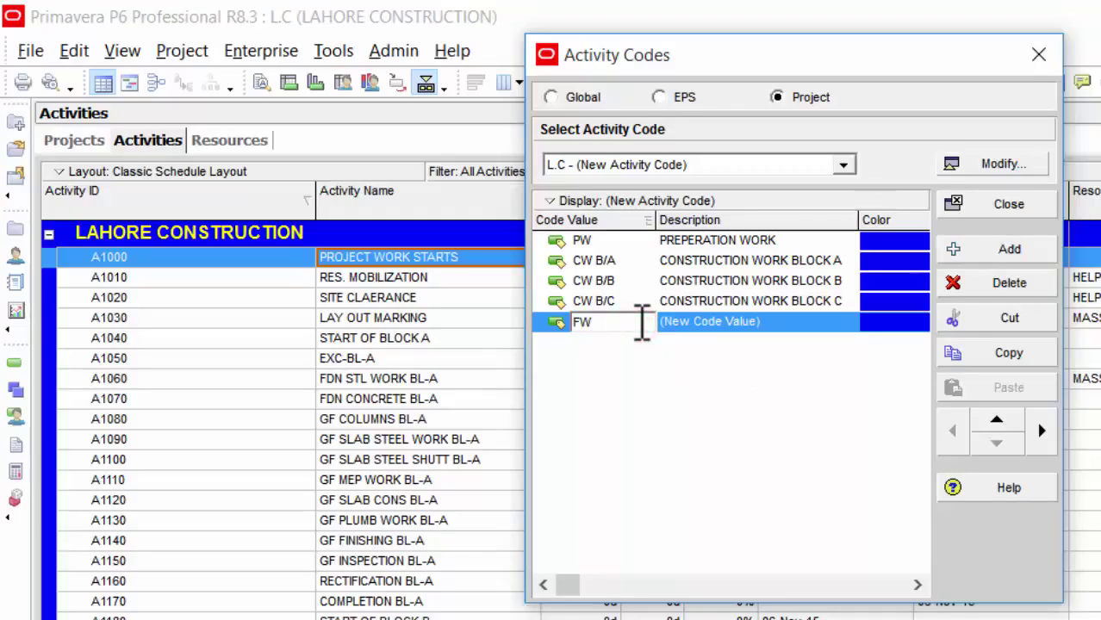
key("Tab")
key("F2")
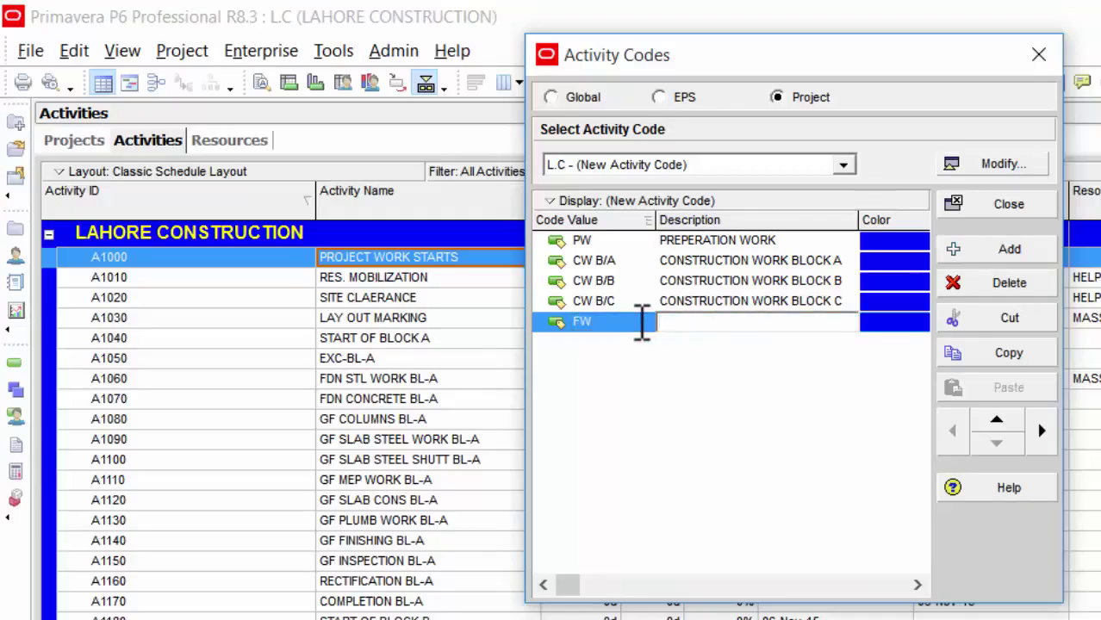
type("FINAL WORK")
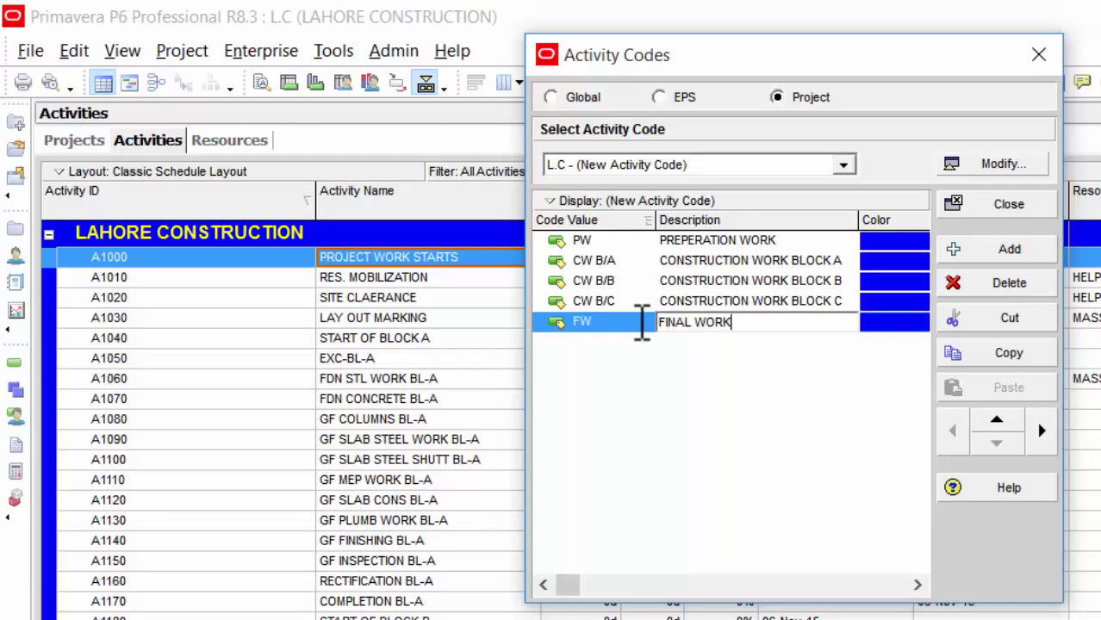
key("Return")
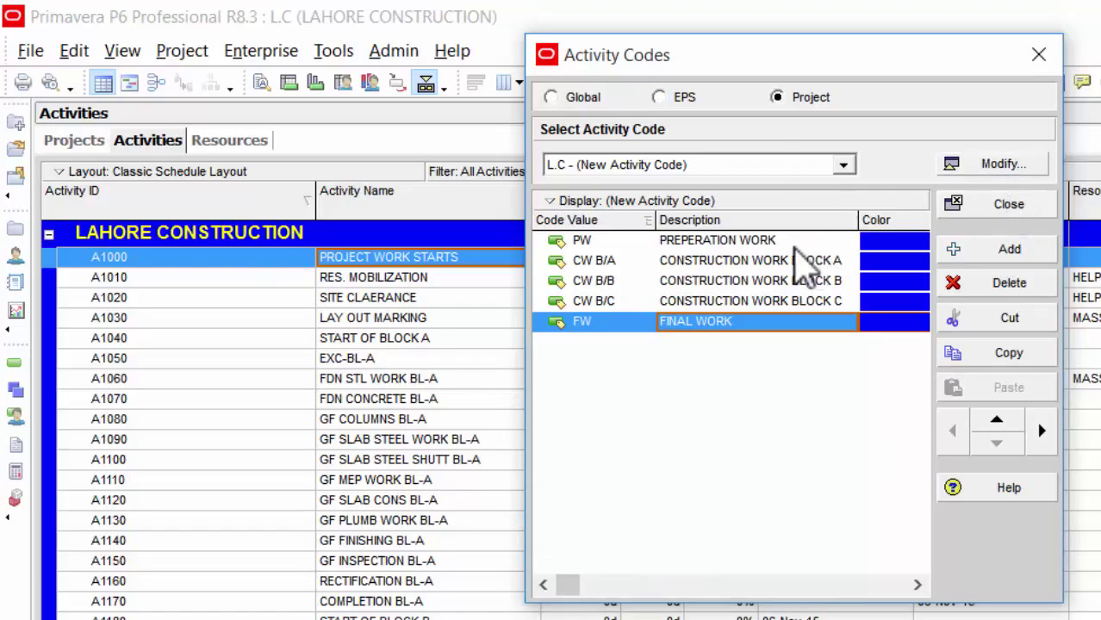
Open the project's activity code definitions and rename the existing activity code as PHASES.
left_click(797, 242)
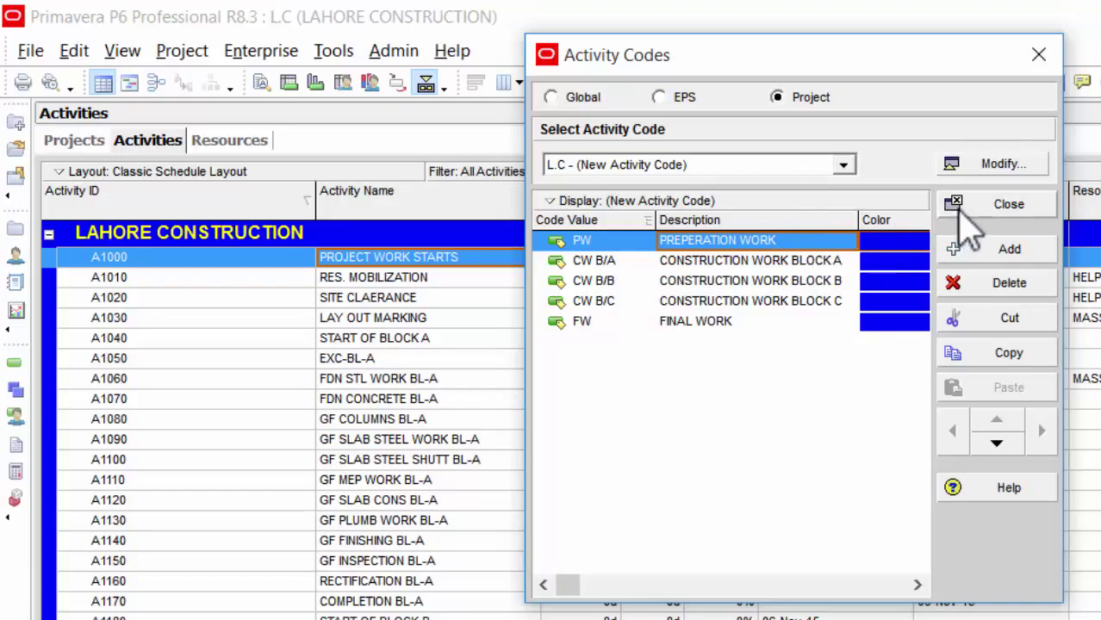
left_click(1007, 165)
left_click_drag(877, 268, 887, 112)
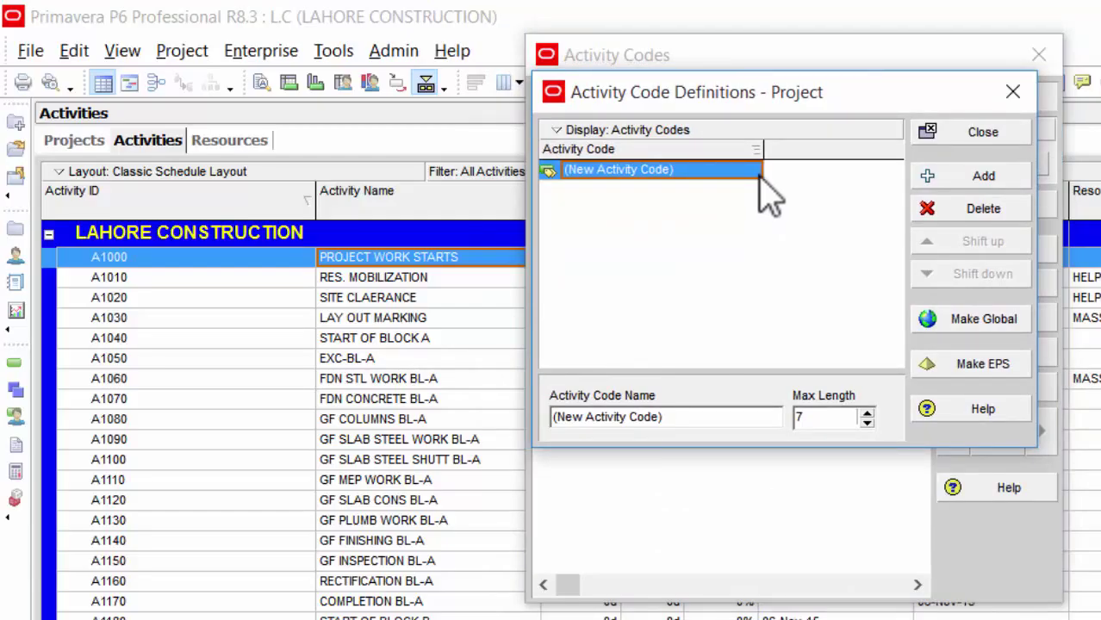
type("PHA")
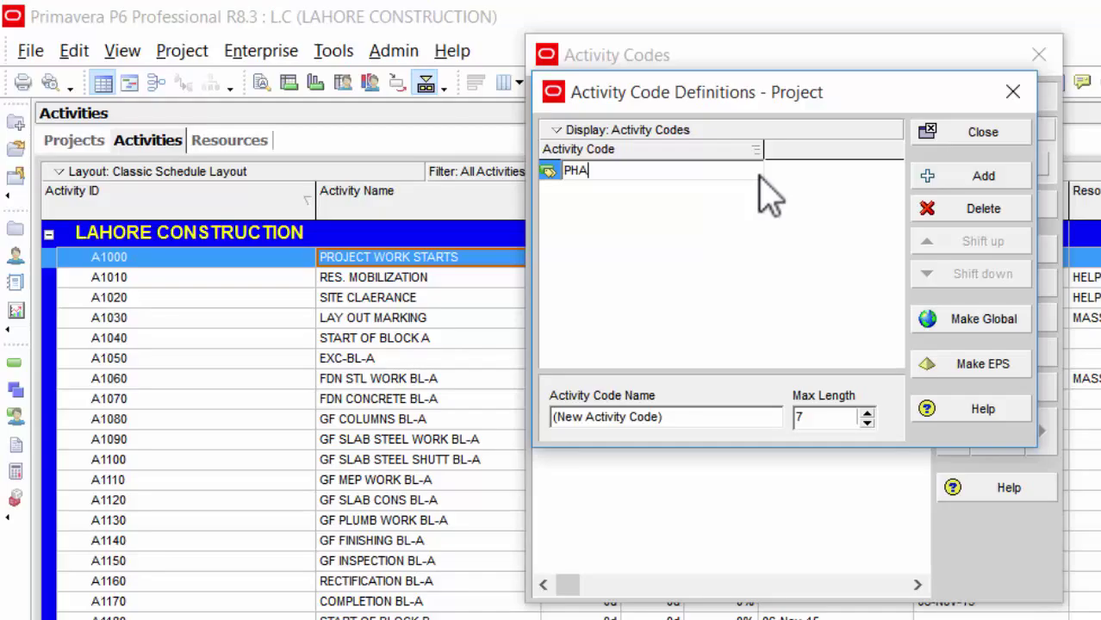
type("SES")
key("Return")
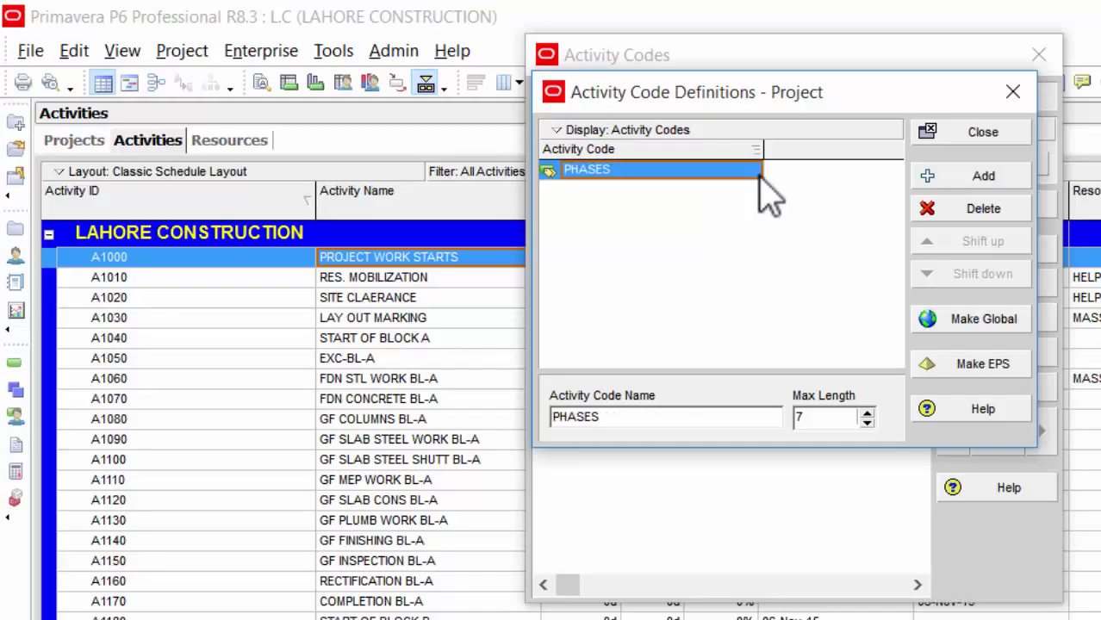
Add two more project activity codes named BLOCKS and RESPONCIBILITIES.
key("Insert")
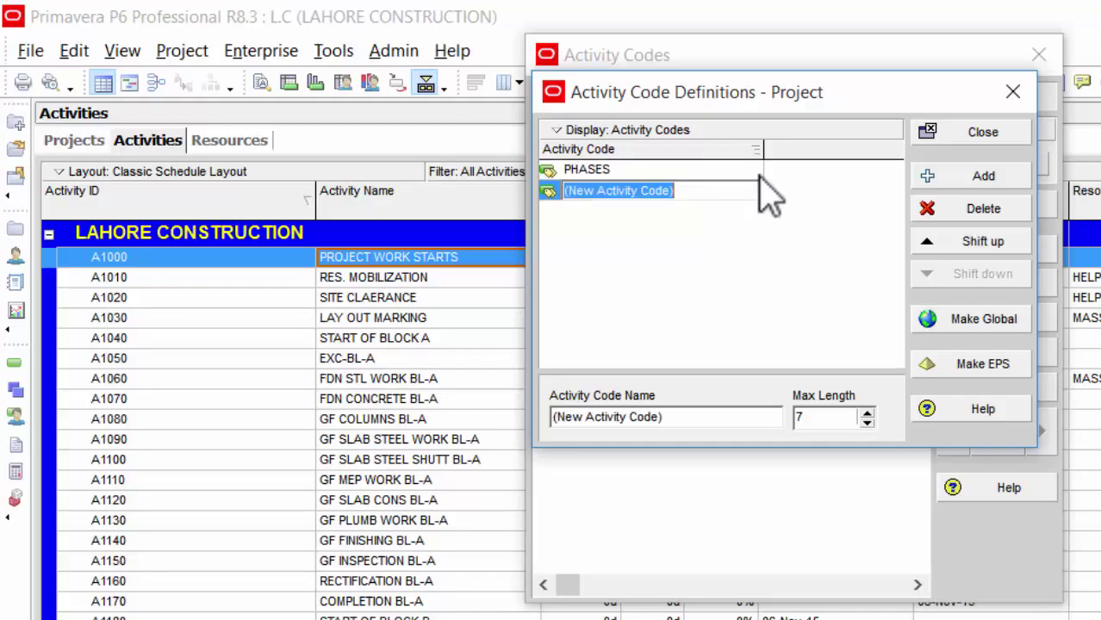
type("BLOCKS")
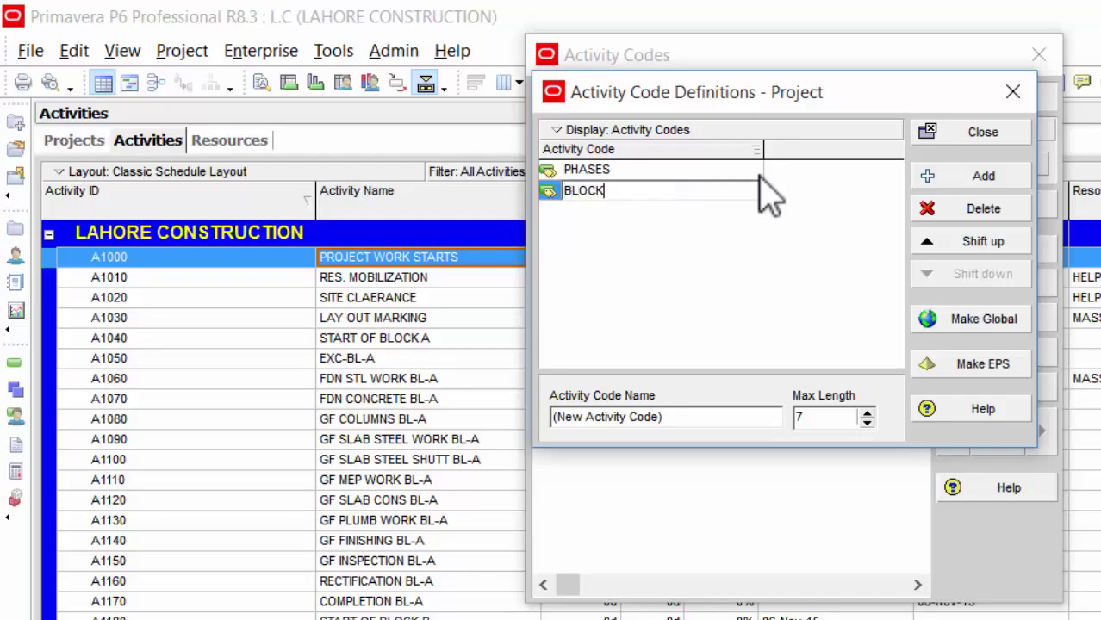
key("Return")
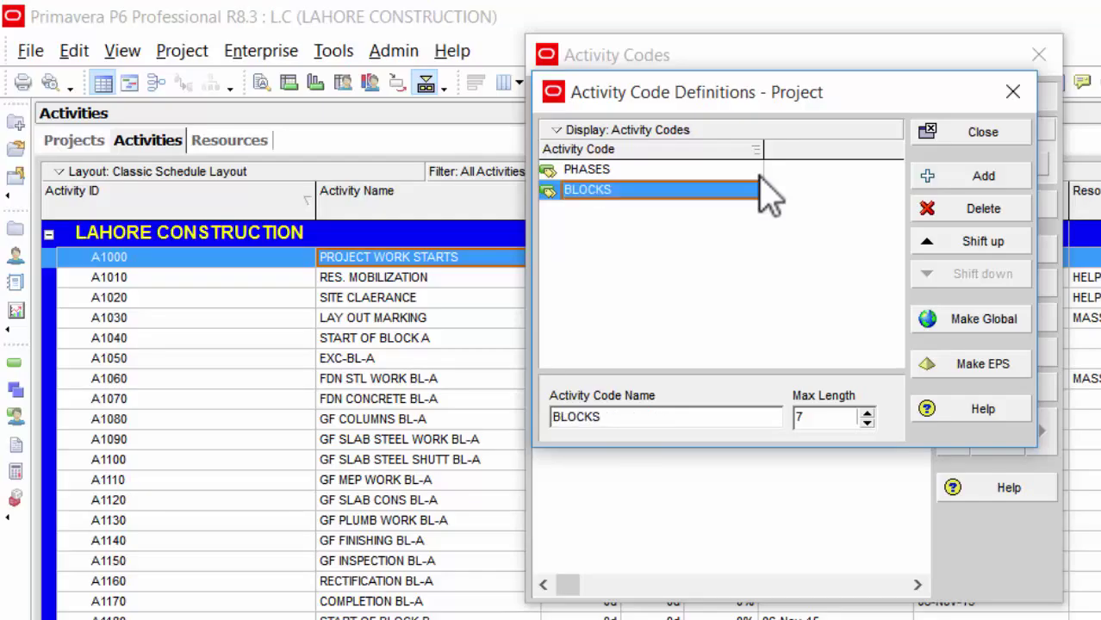
key("Insert")
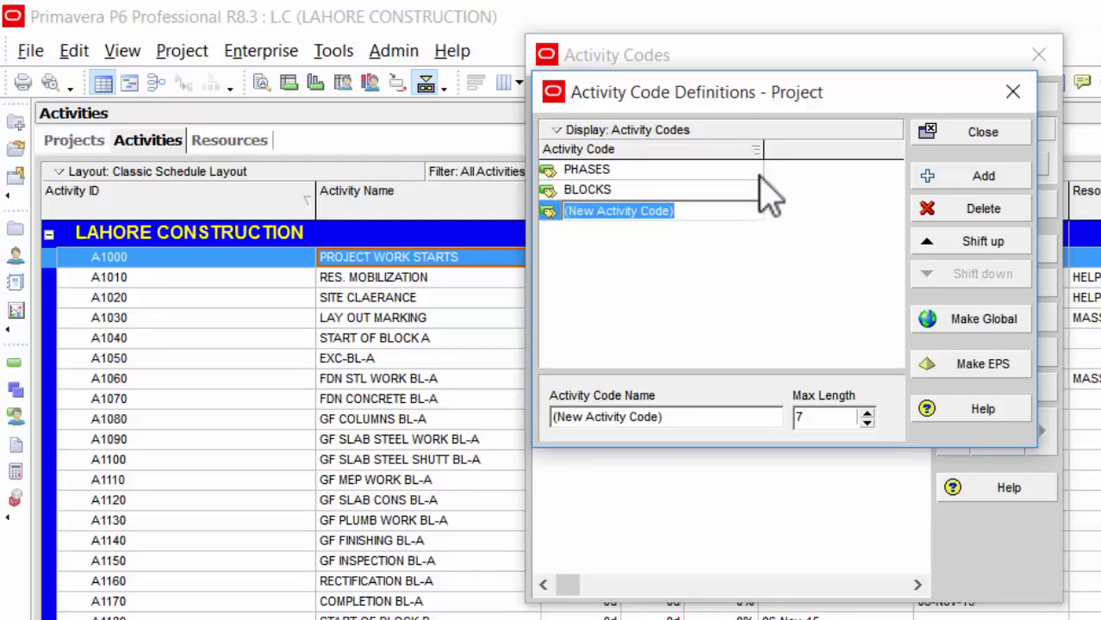
type("RESPON")
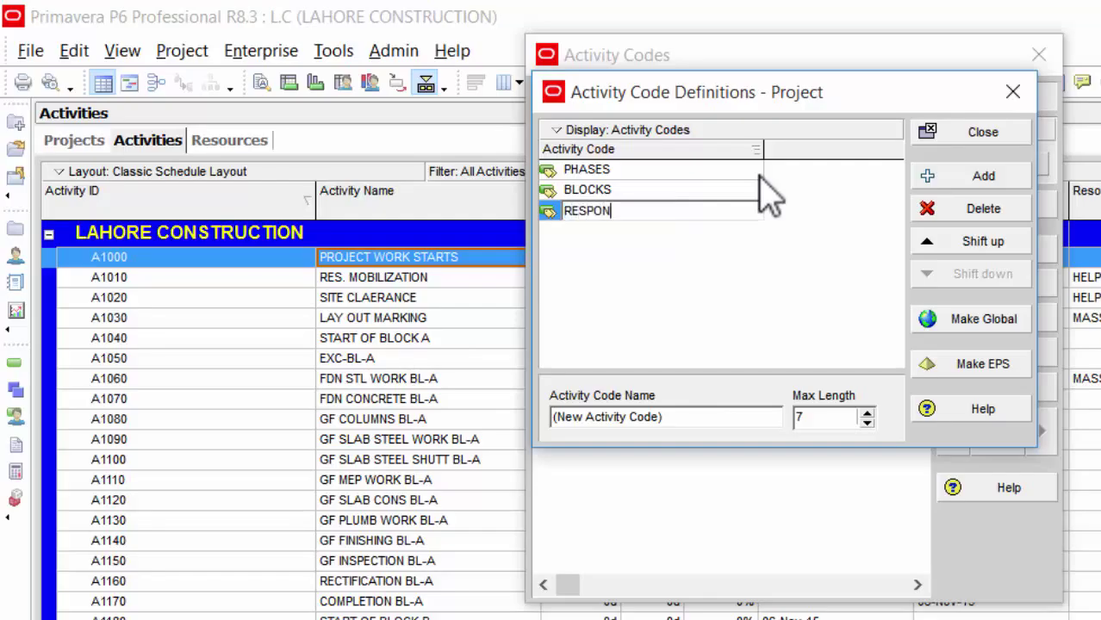
type("CIBILITIES")
key("Return")
Add project activity codes named STEEL and CONCRETE below RESPONCIBILITIES.
key("Insert")
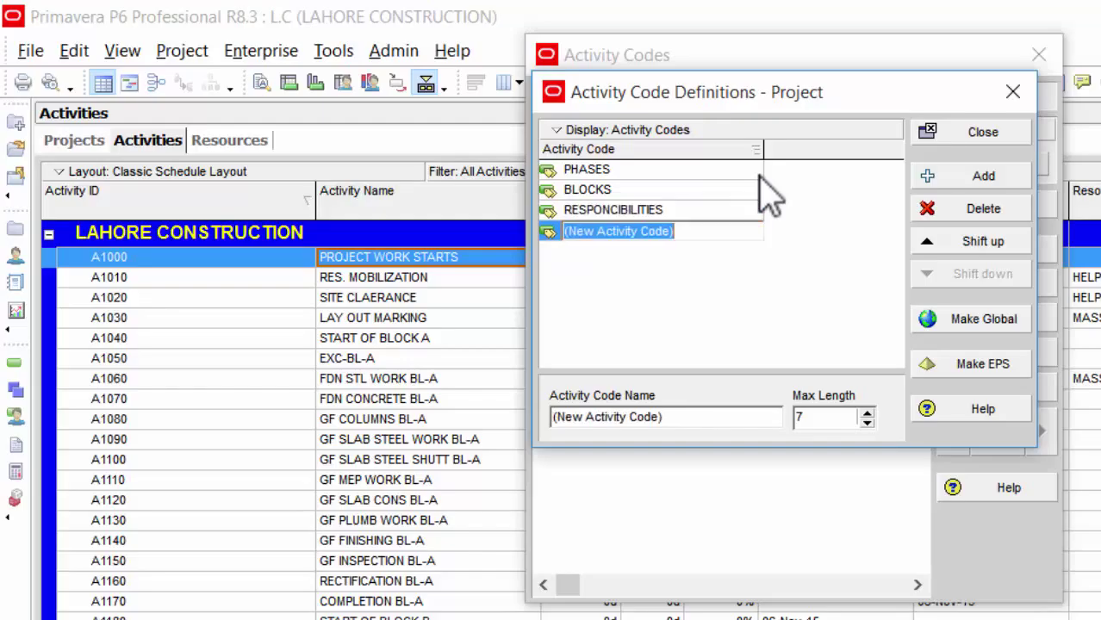
type("STEEL")
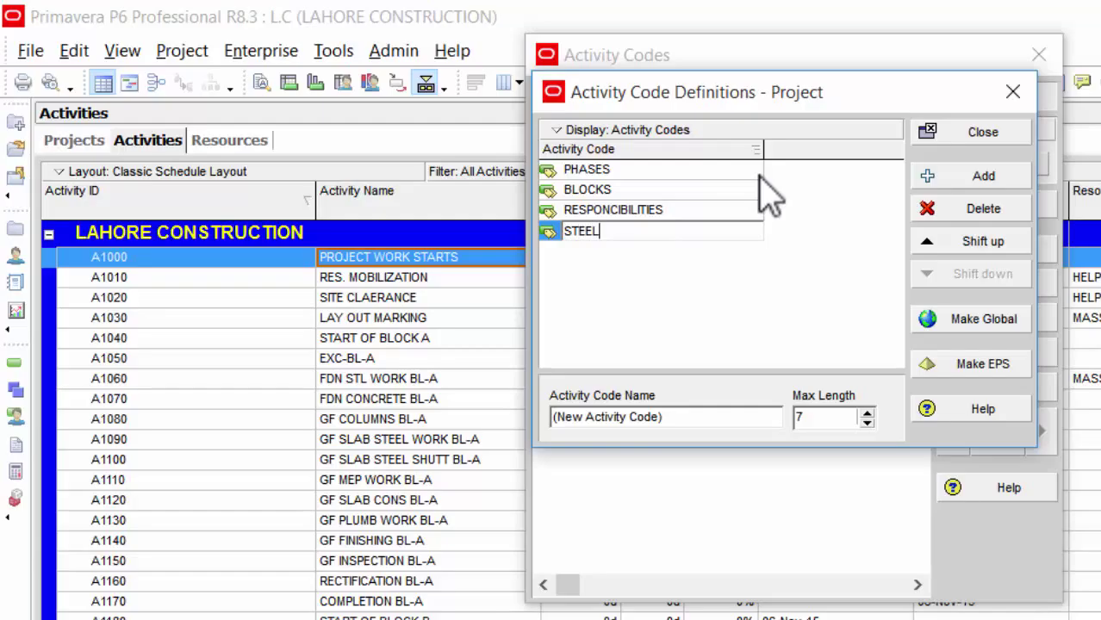
key("Return")
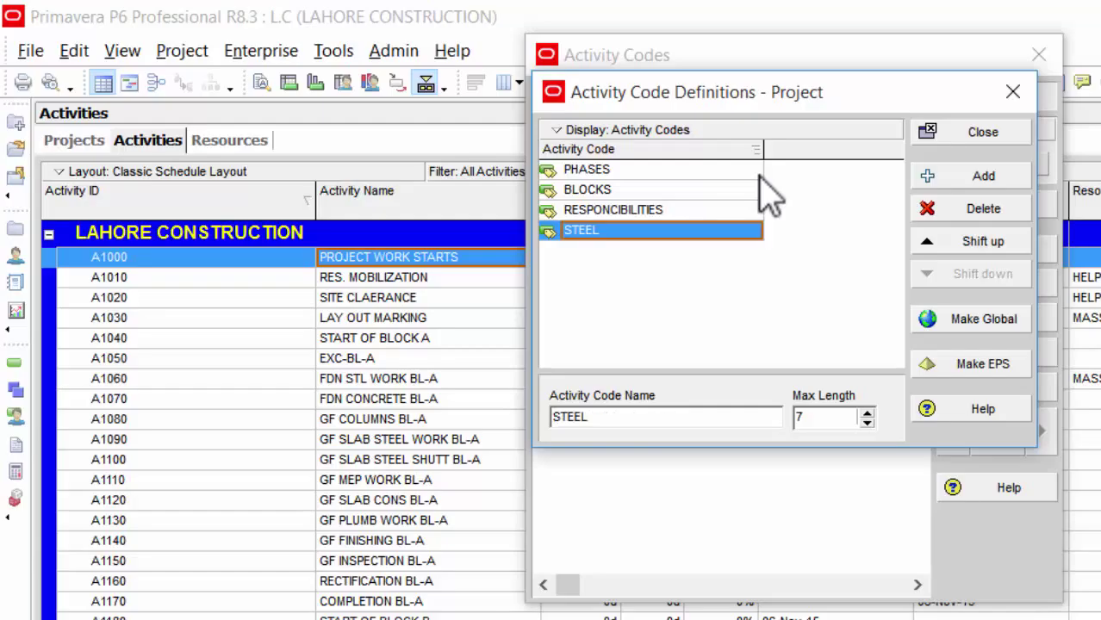
key("Insert")
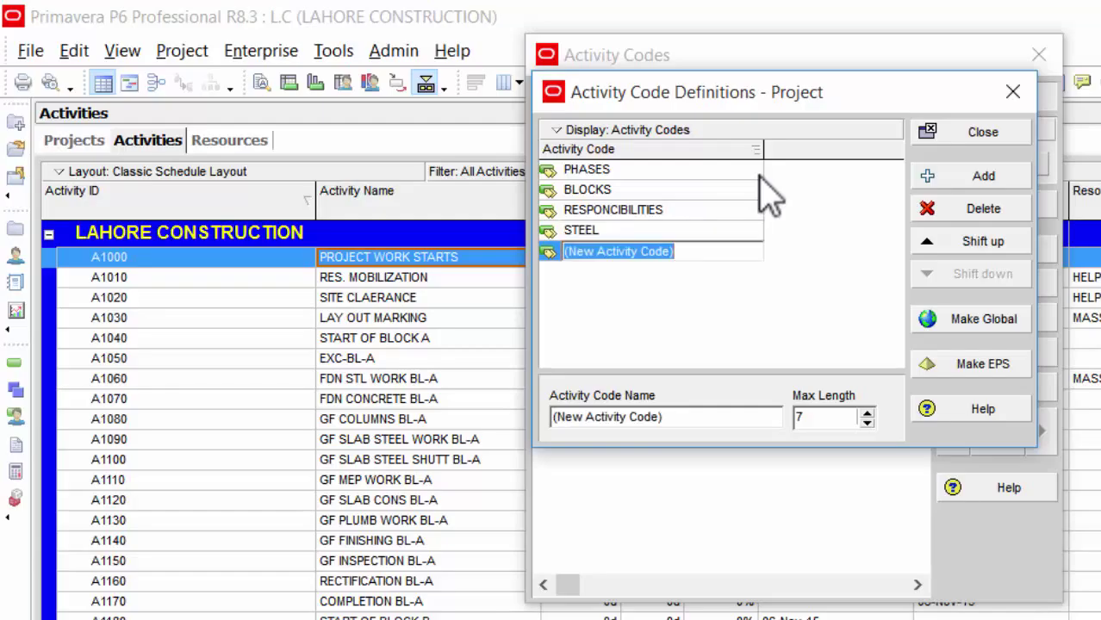
type("CON")
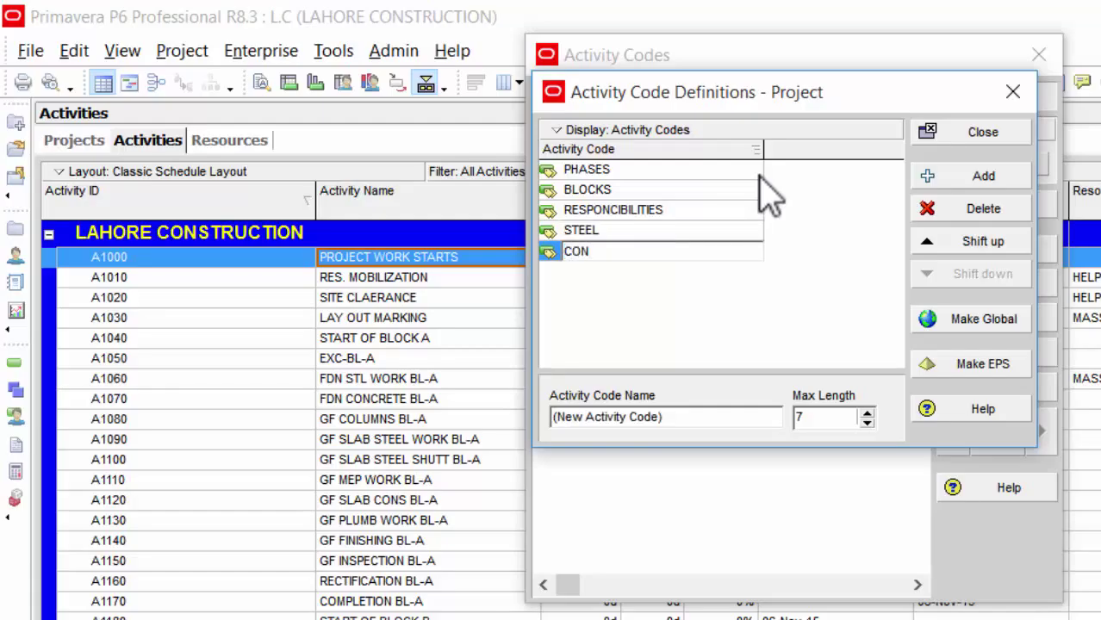
type("CRETE")
key("Return")
key("Insert")
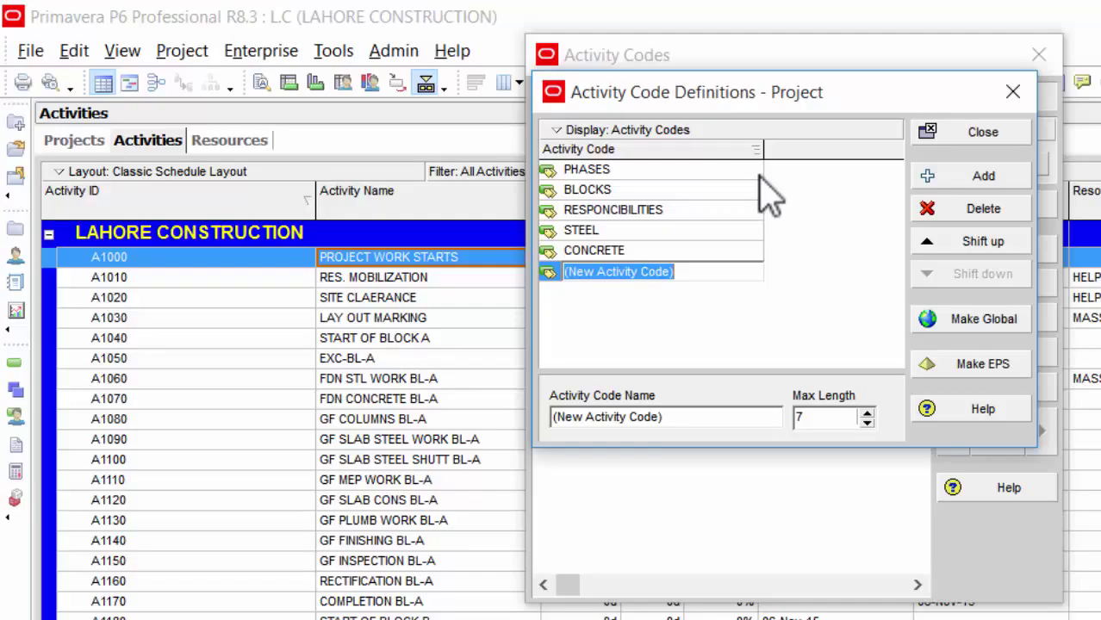
left_click(987, 209)
left_click(713, 484)
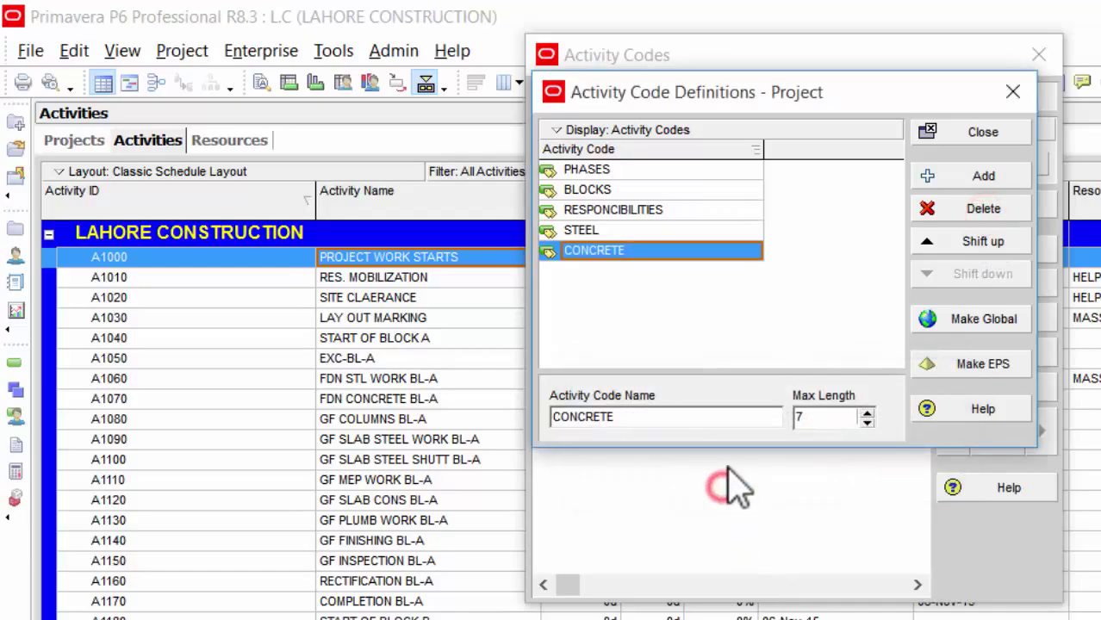
left_click(735, 320)
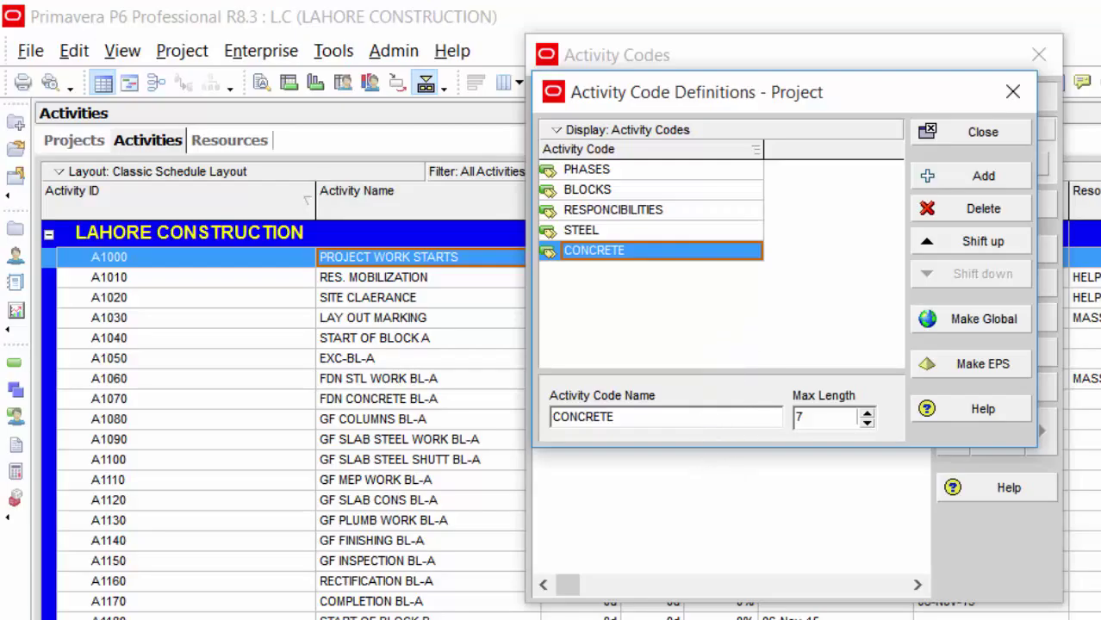
Close the activity code definitions and select L.C - PHASES as the activity code.
left_click(967, 135)
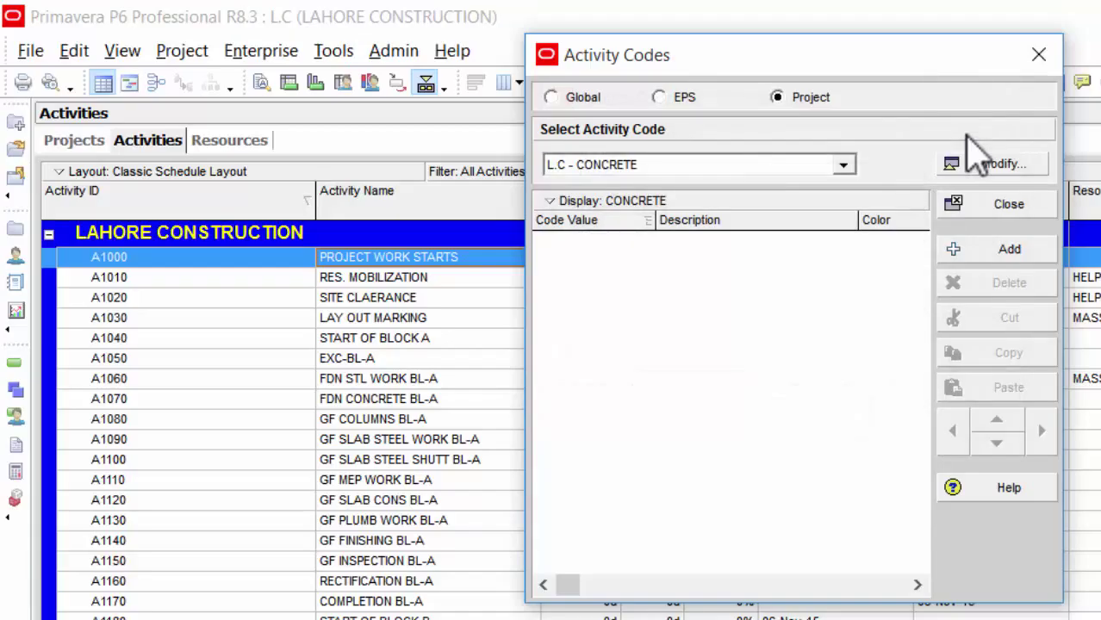
left_click(843, 163)
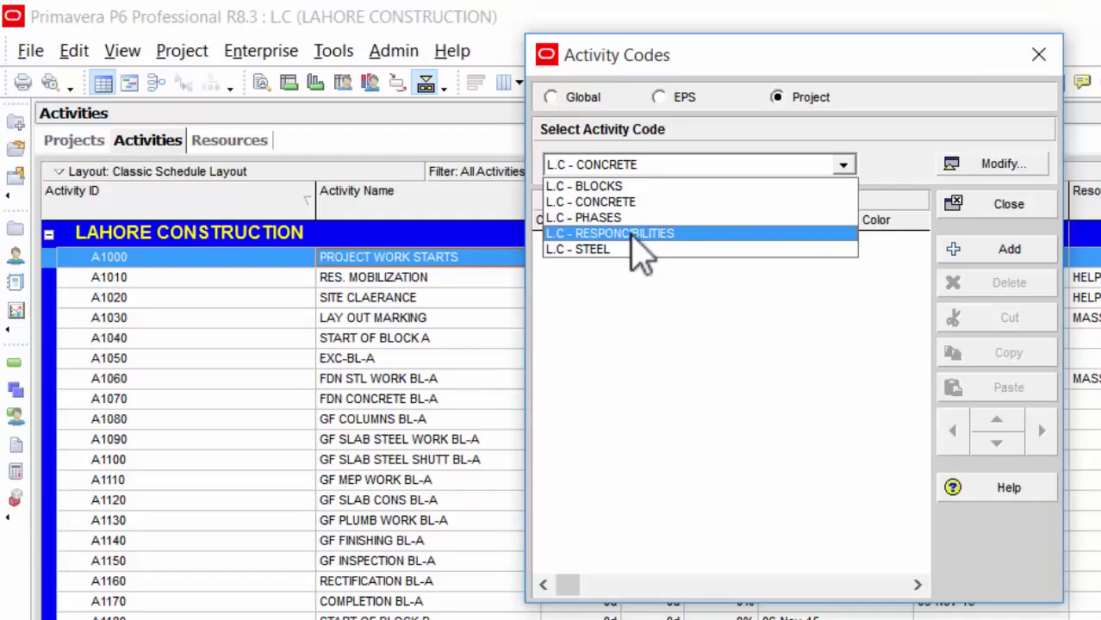
left_click(653, 217)
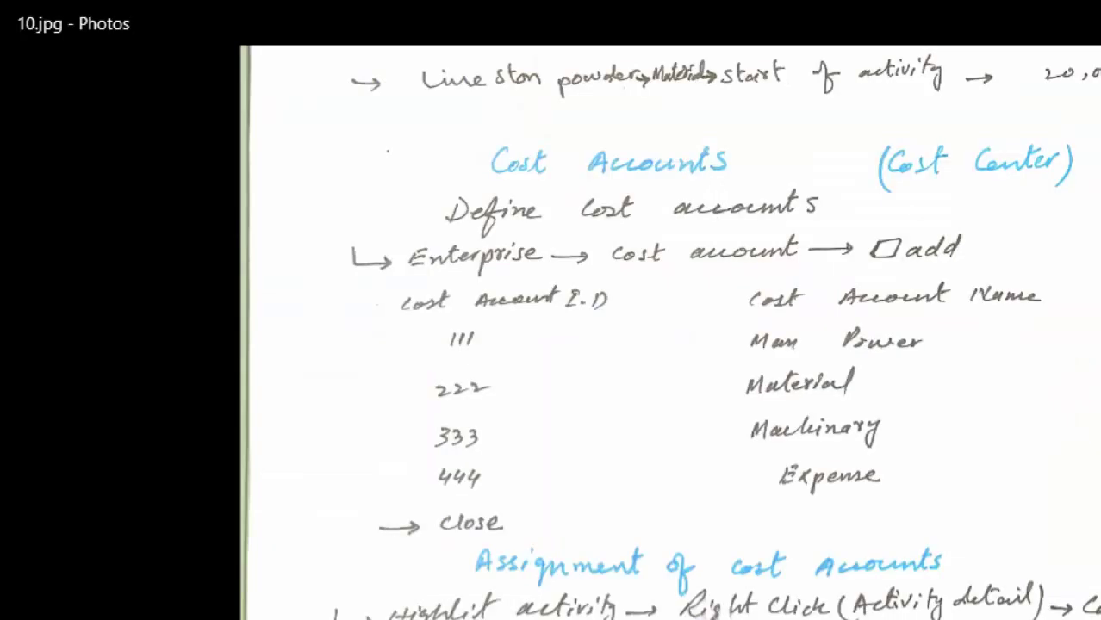
In Photos, go from 10.jpg to 11.jpg and read the handwritten notes on defining, modifying and selecting activity codes.
scroll(728, 590, "down", 1)
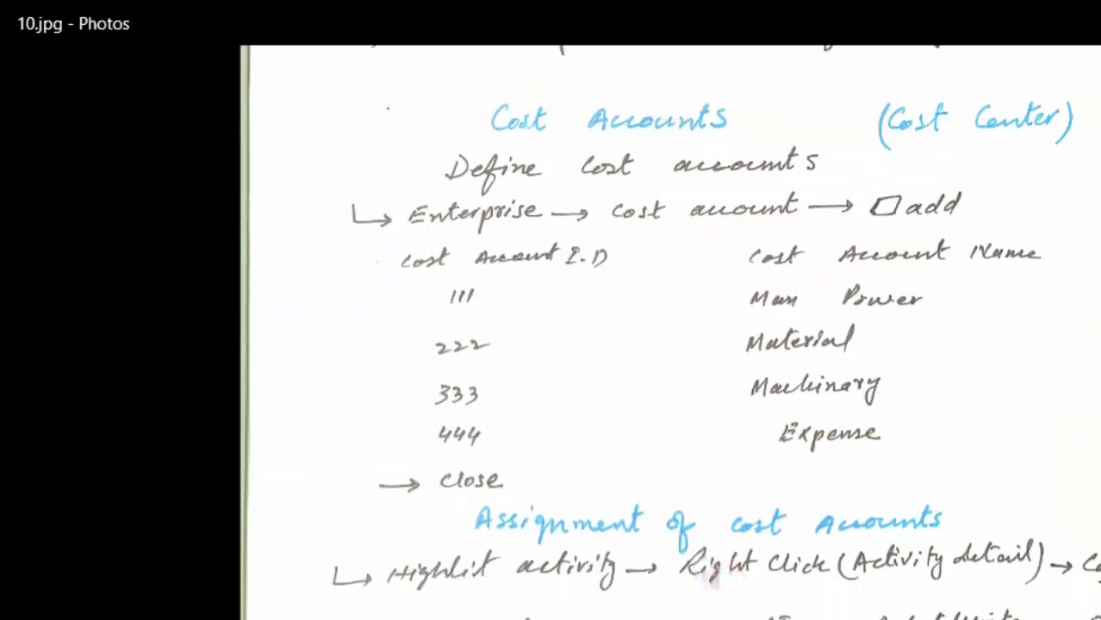
key("ctrl+0")
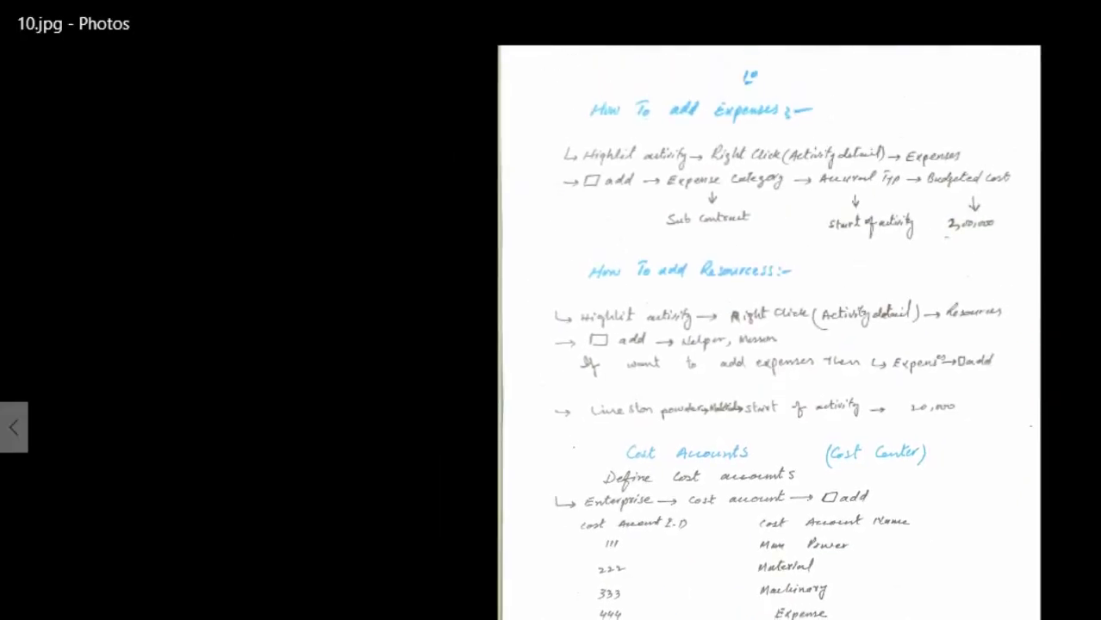
key("Right")
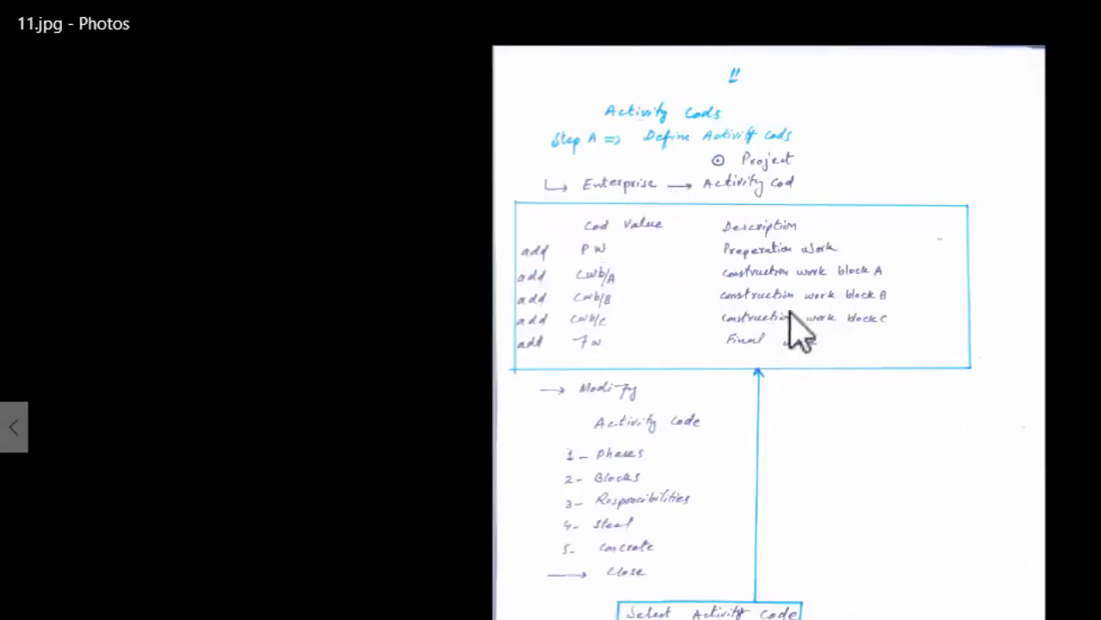
scroll(646, 259, "up", 5)
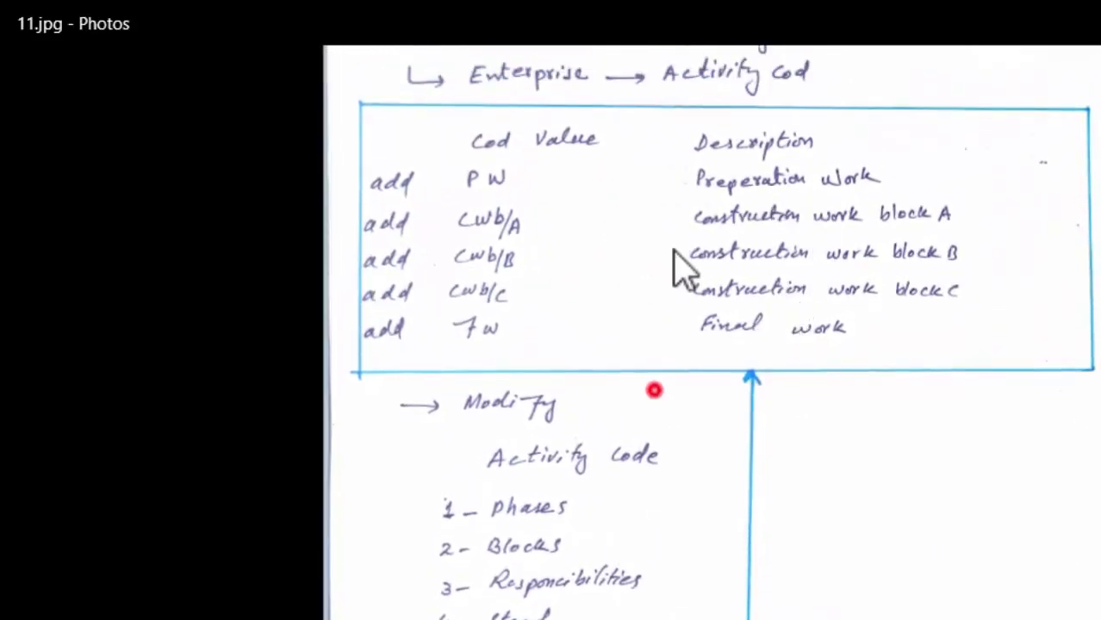
scroll(676, 310, "down", 3)
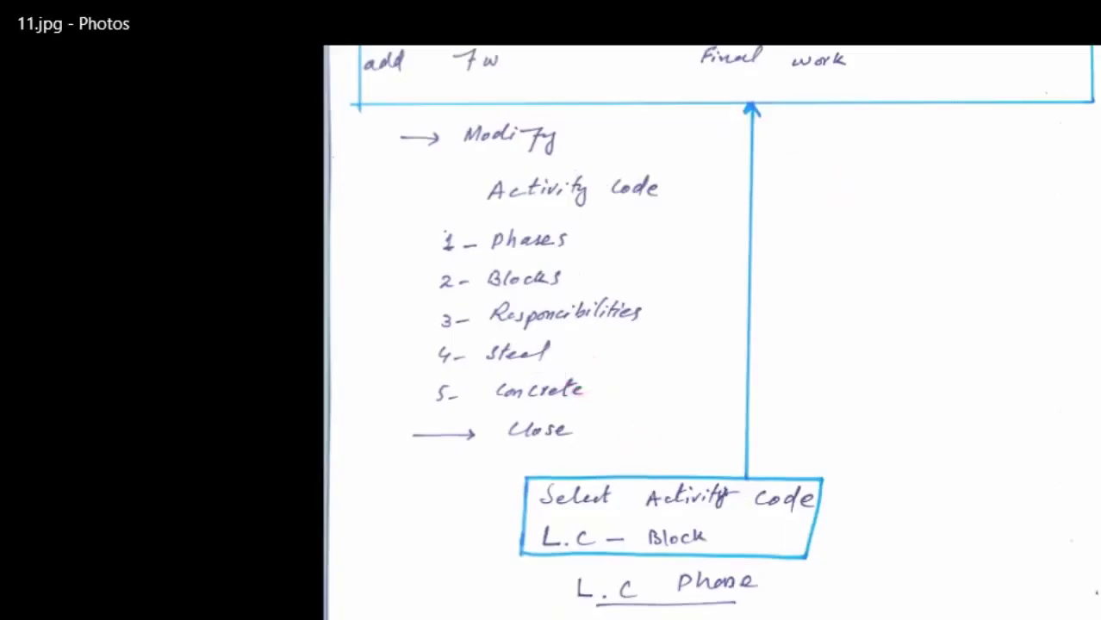
scroll(724, 485, "up", 1)
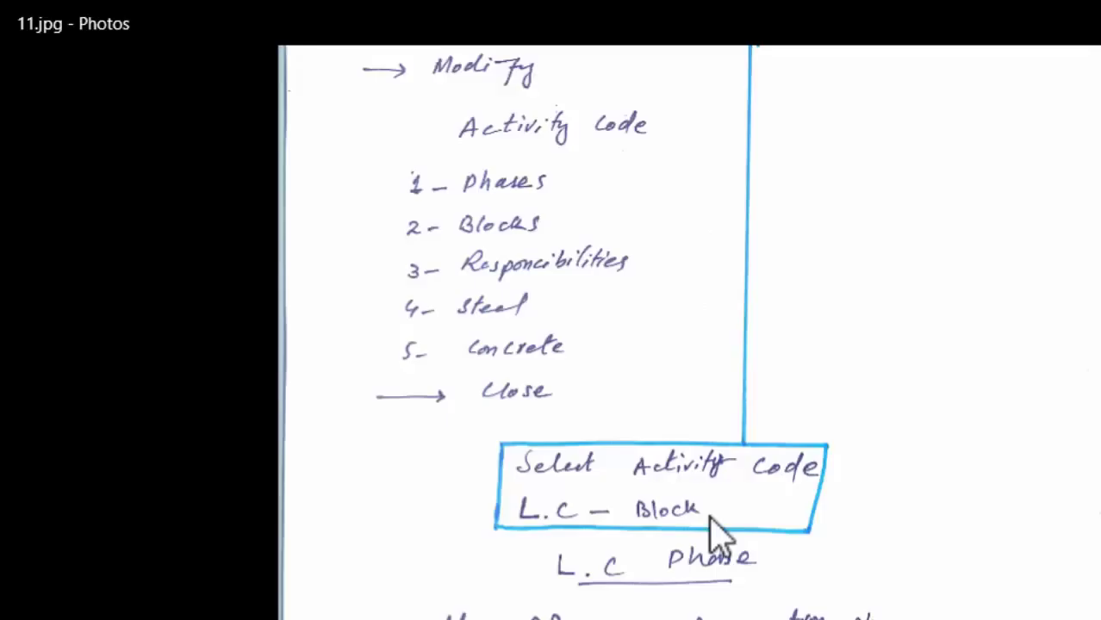
Reread the handwritten notes in 11.jpg on the code values, their descriptions and the list of activity codes.
scroll(711, 517, "up", 3)
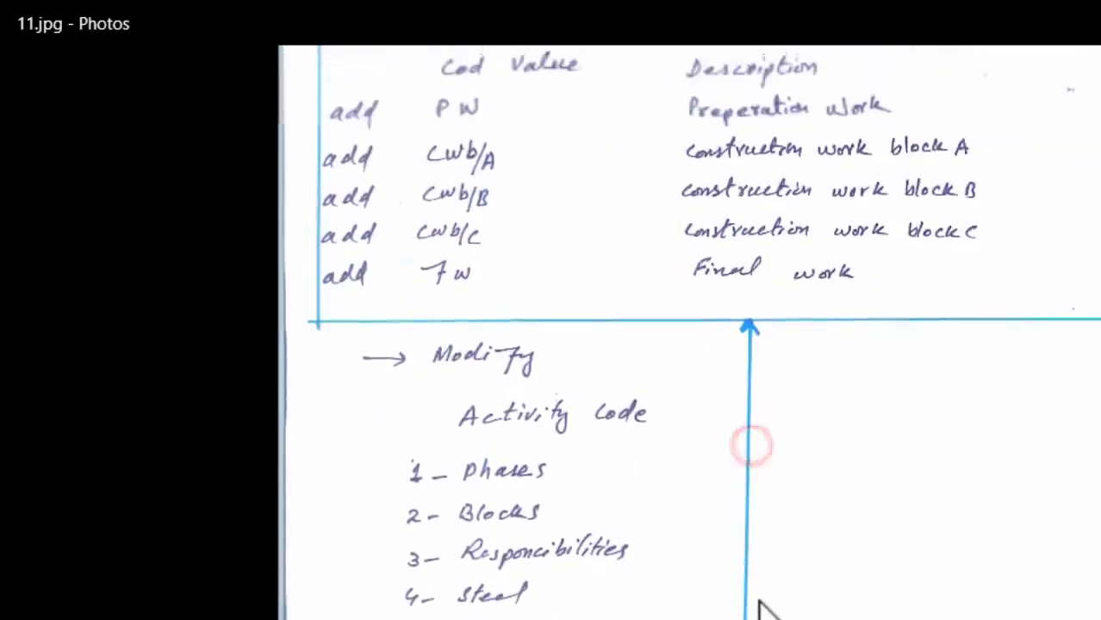
left_click(708, 284)
scroll(711, 311, "up", 1)
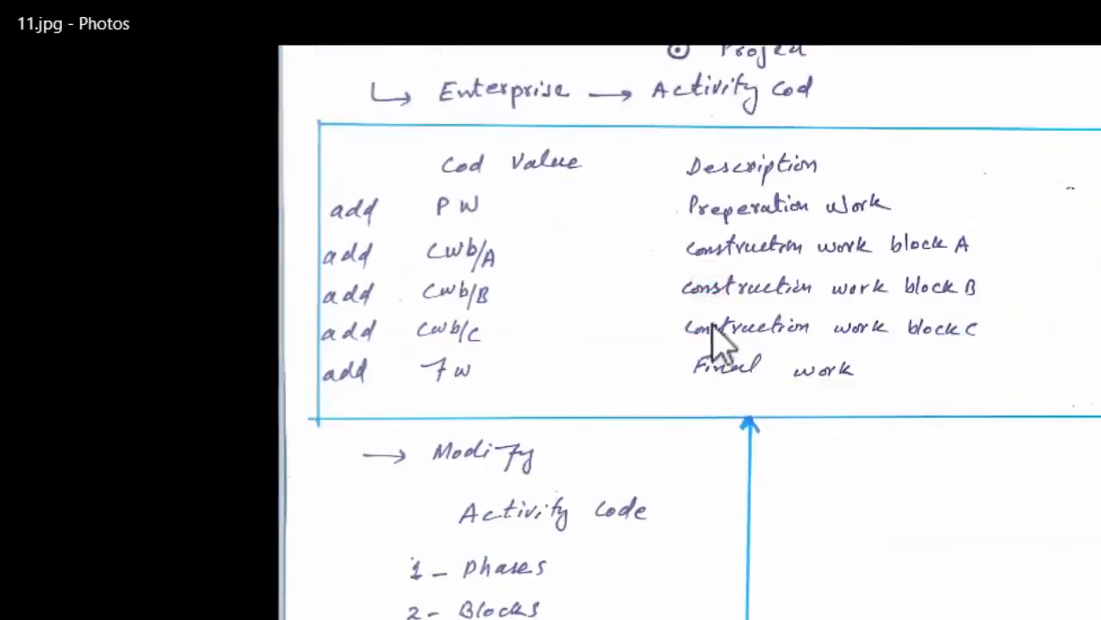
left_click(807, 563)
scroll(806, 563, "down", 2)
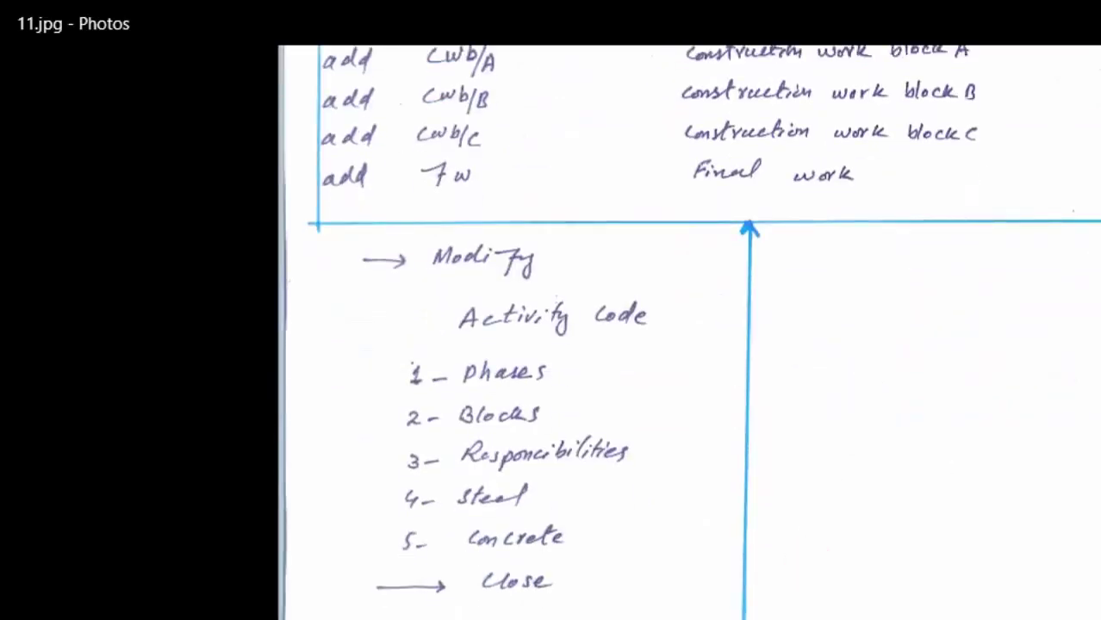
Switch to Primavera P6 and review which project activity codes can be selected.
key("alt+Tab")
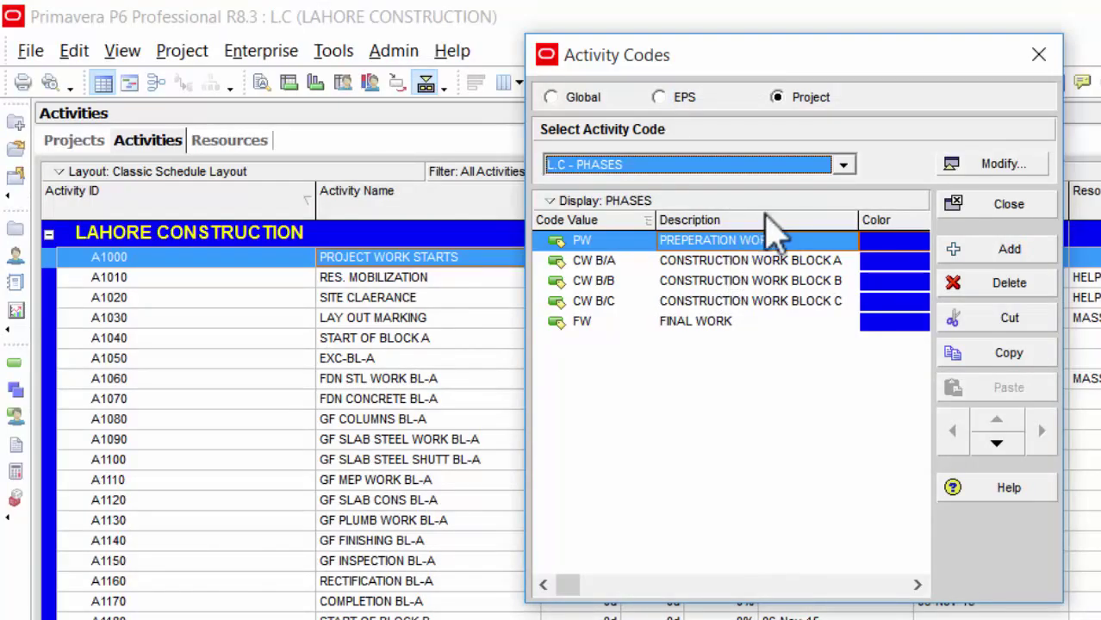
left_click(845, 164)
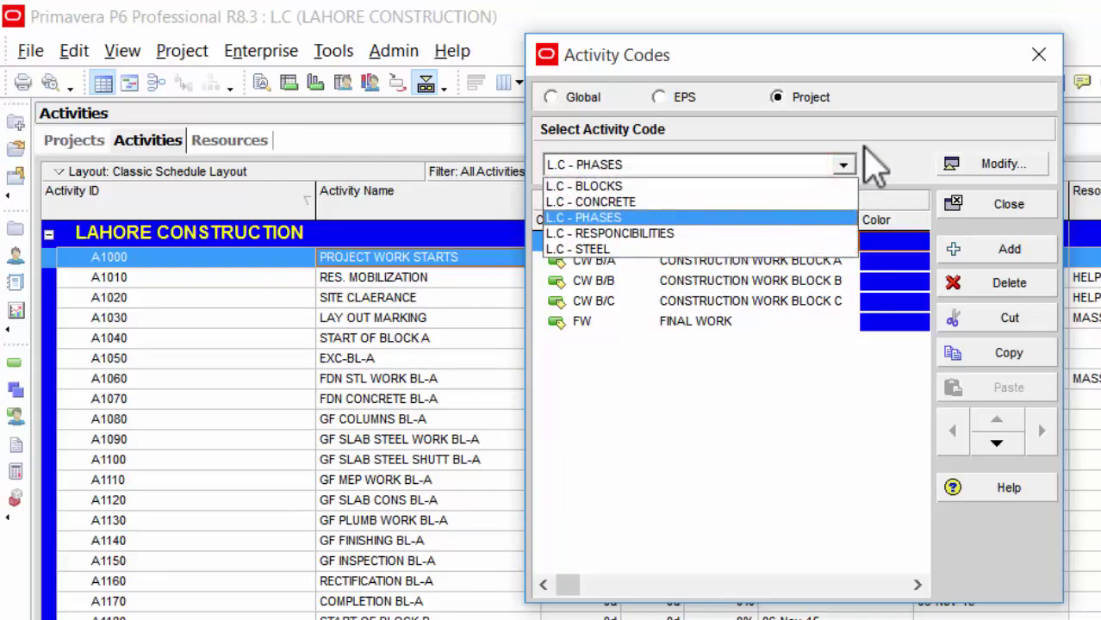
left_click(952, 115)
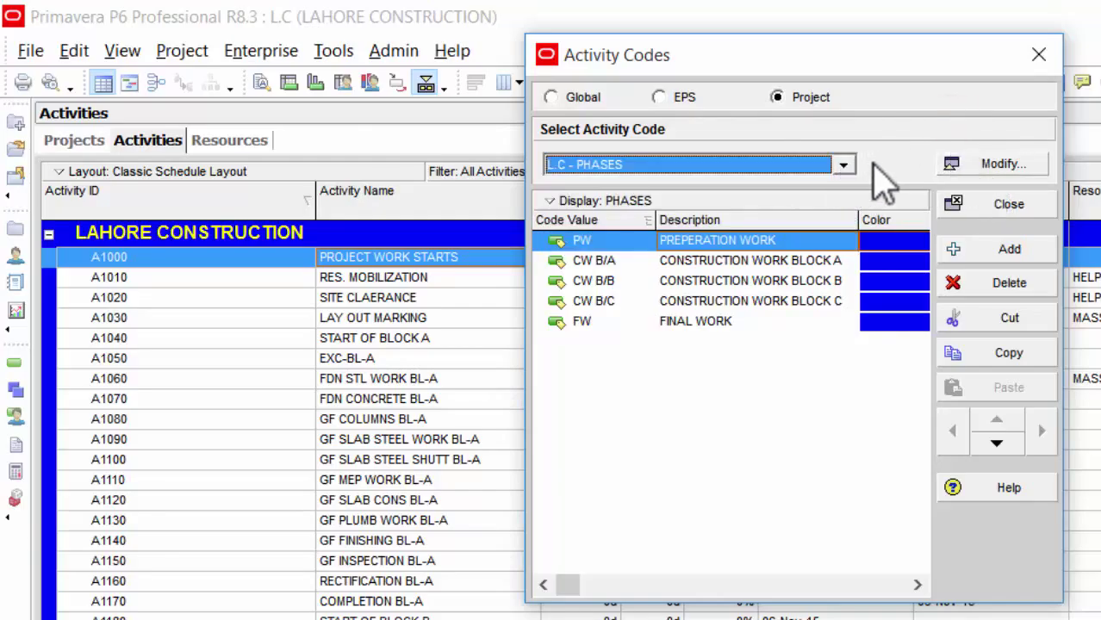
left_click(844, 164)
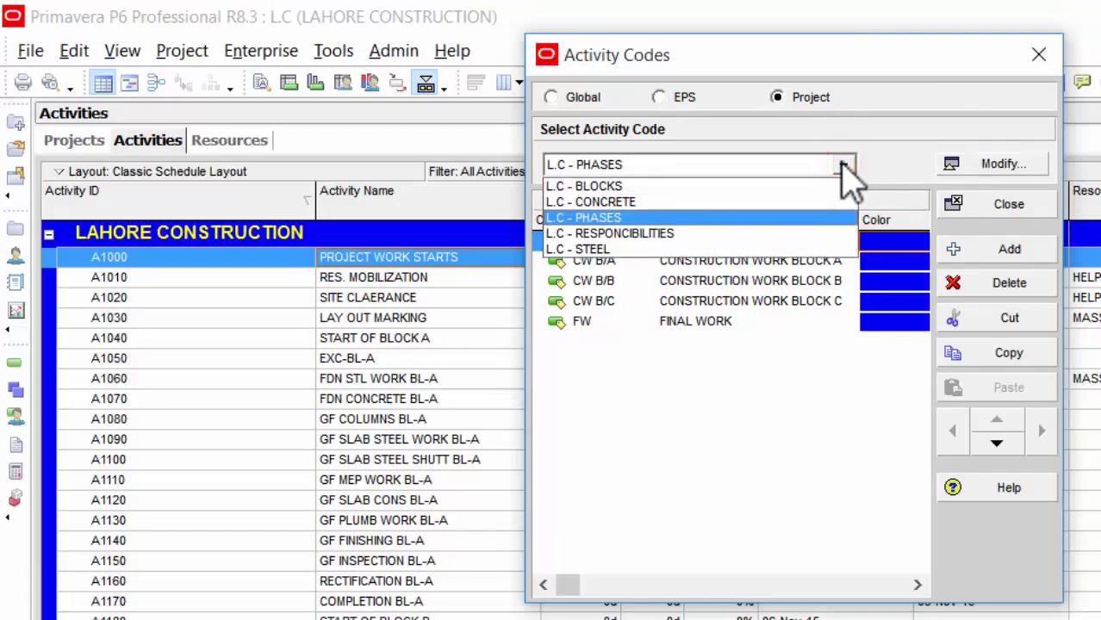
left_click(896, 136)
Open the project activity code definitions and try to rename PHASES as BLOCKS.
left_click(967, 165)
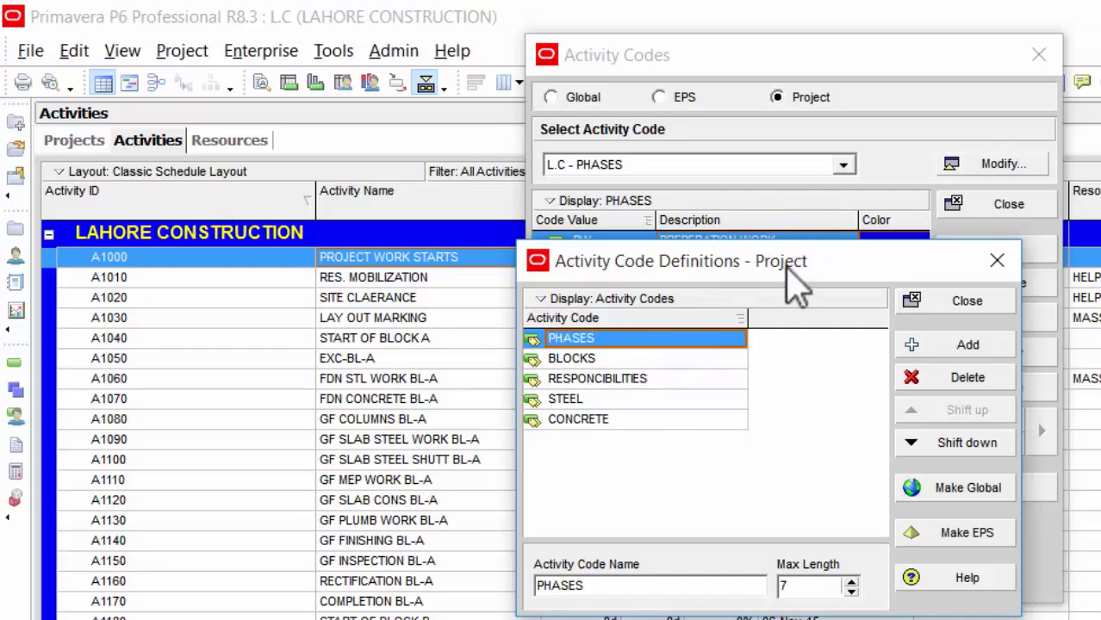
left_click(642, 339)
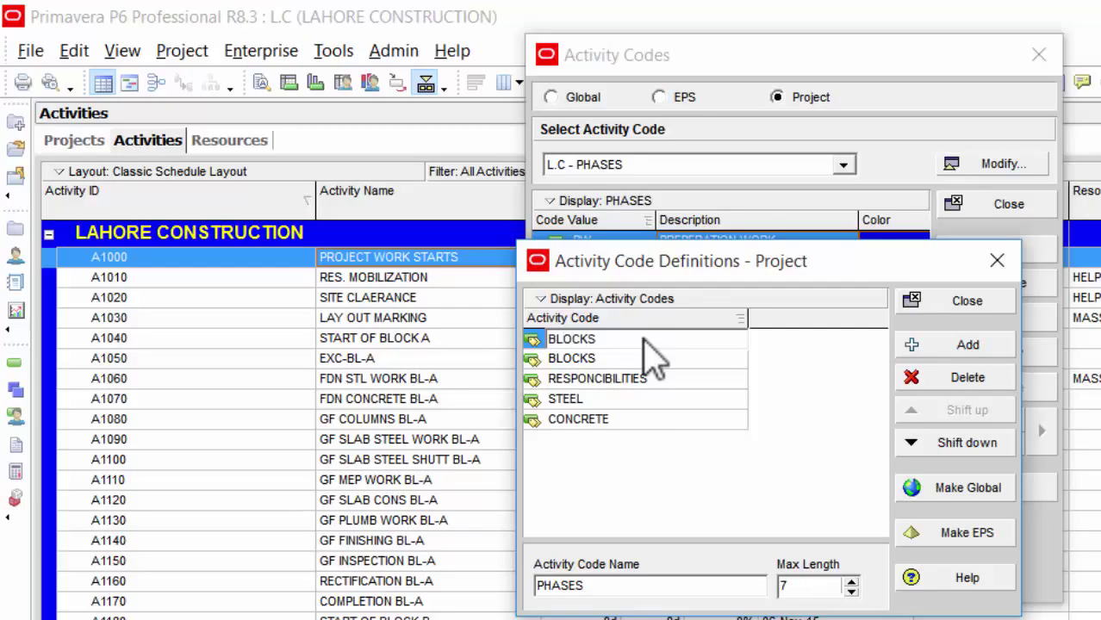
key("Return")
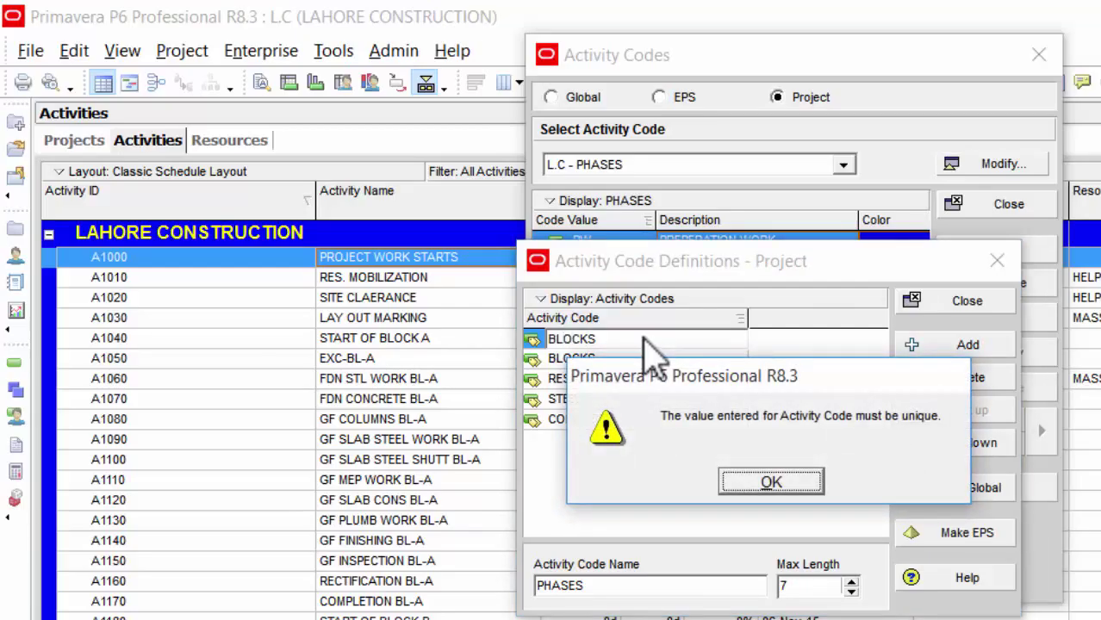
left_click(762, 482)
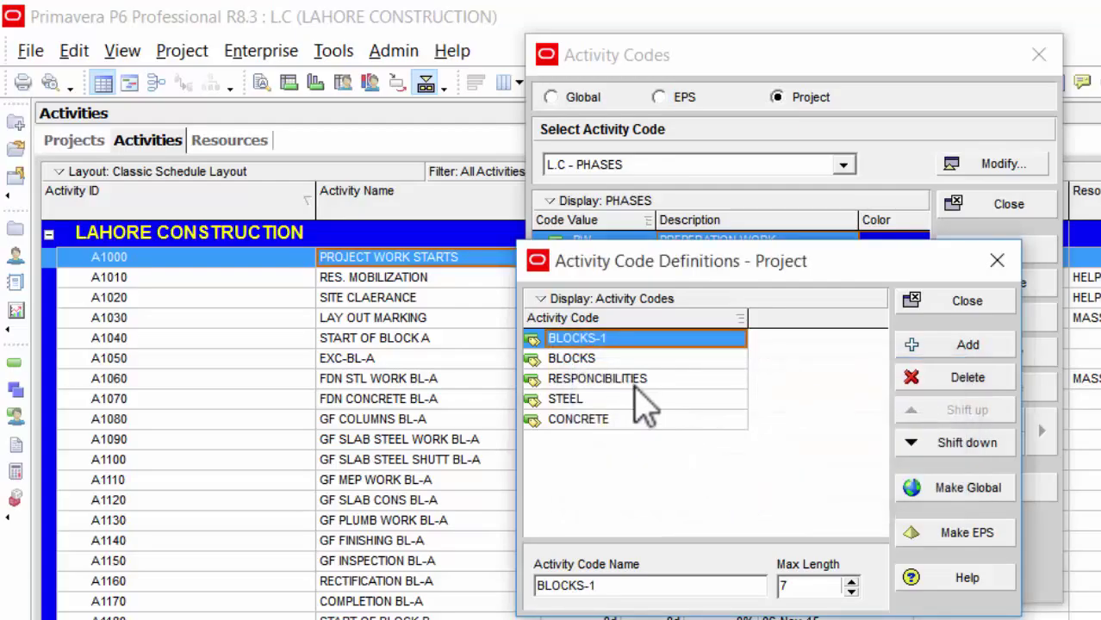
Delete the original BLOCKS activity code listed below BLOCKS-1.
left_click(627, 359)
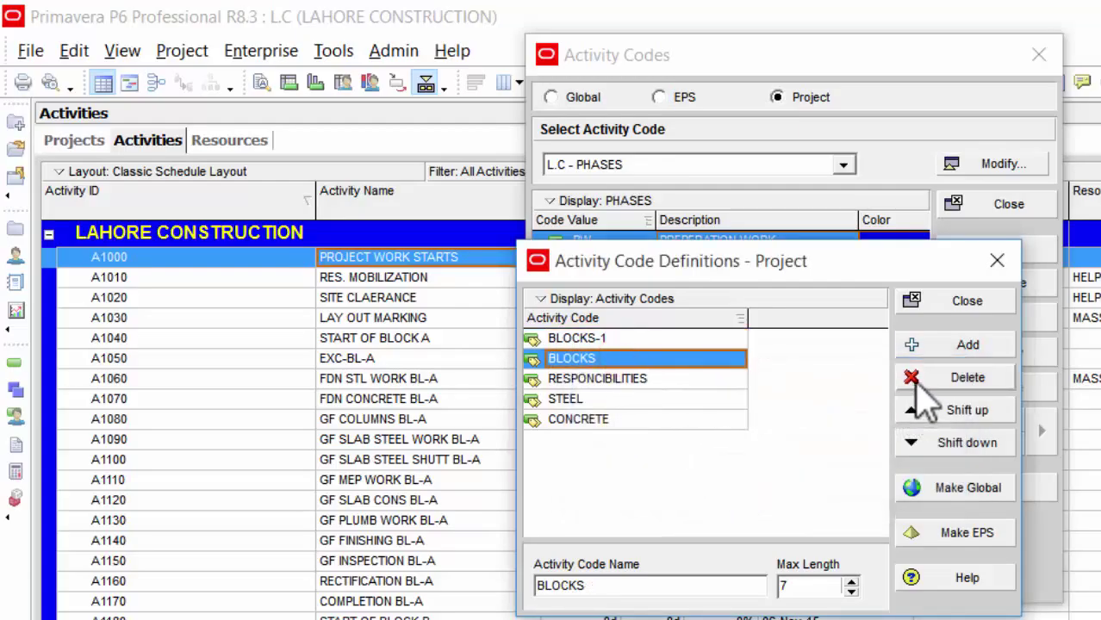
left_click(914, 379)
left_click(702, 480)
Rename the BLOCKS-1 activity code as BLOCKS and close the activity code definitions.
left_click(636, 339)
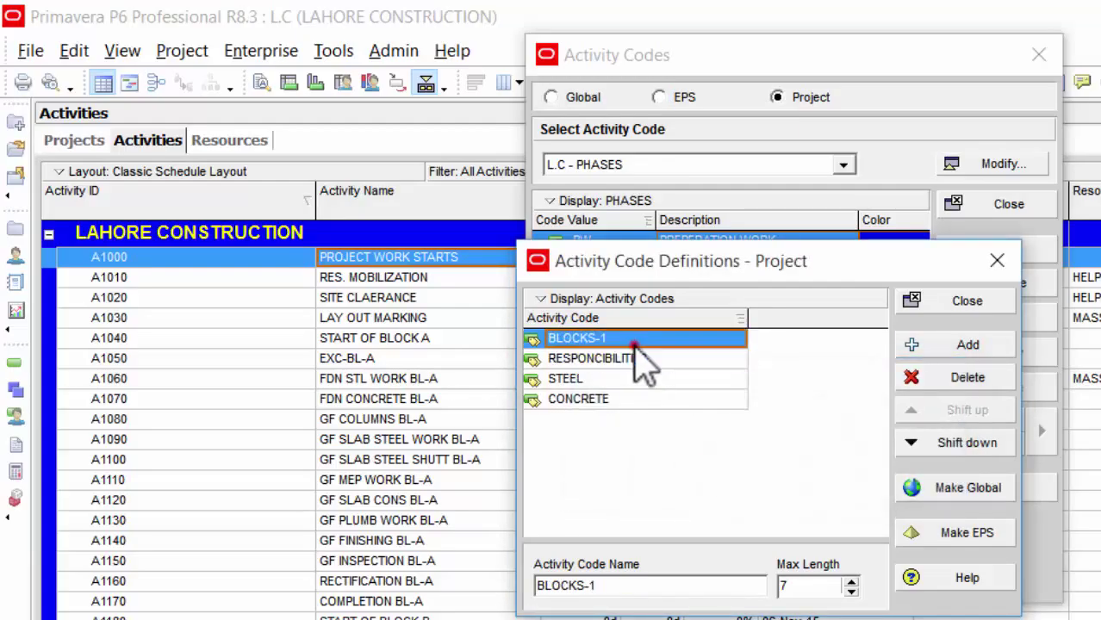
right_click(635, 339)
left_click(635, 338)
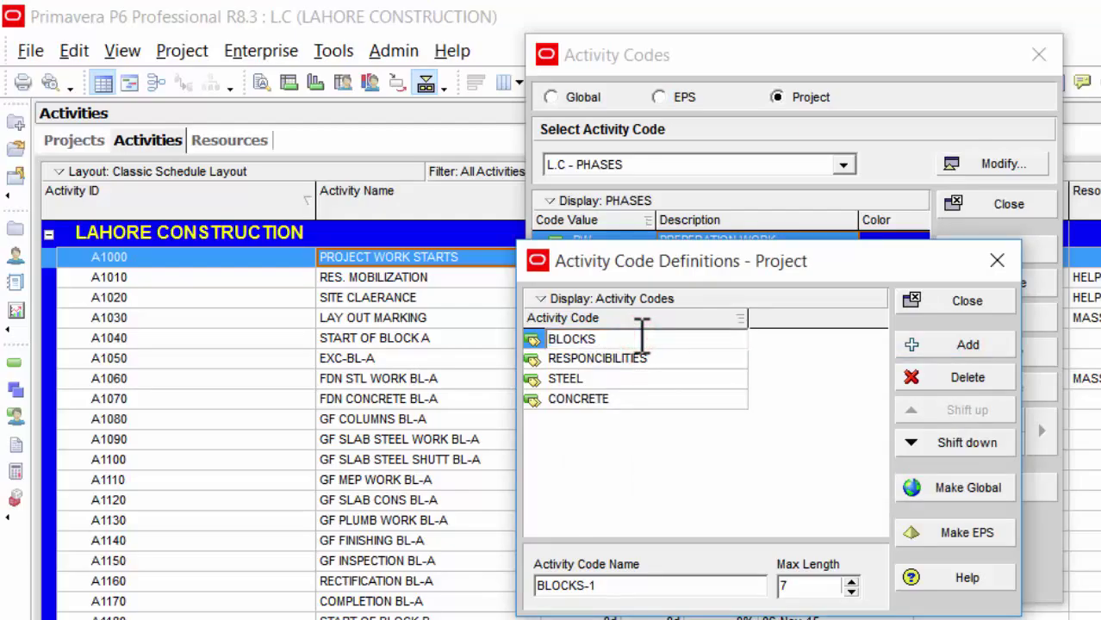
key("Return")
left_click(958, 297)
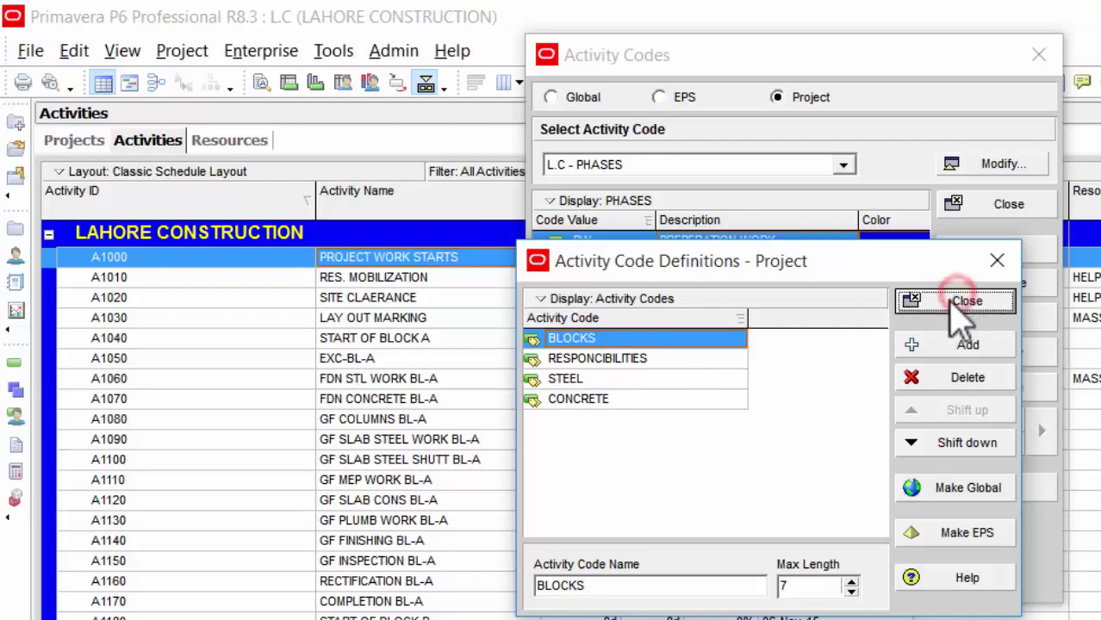
left_click(750, 165)
left_click(776, 163)
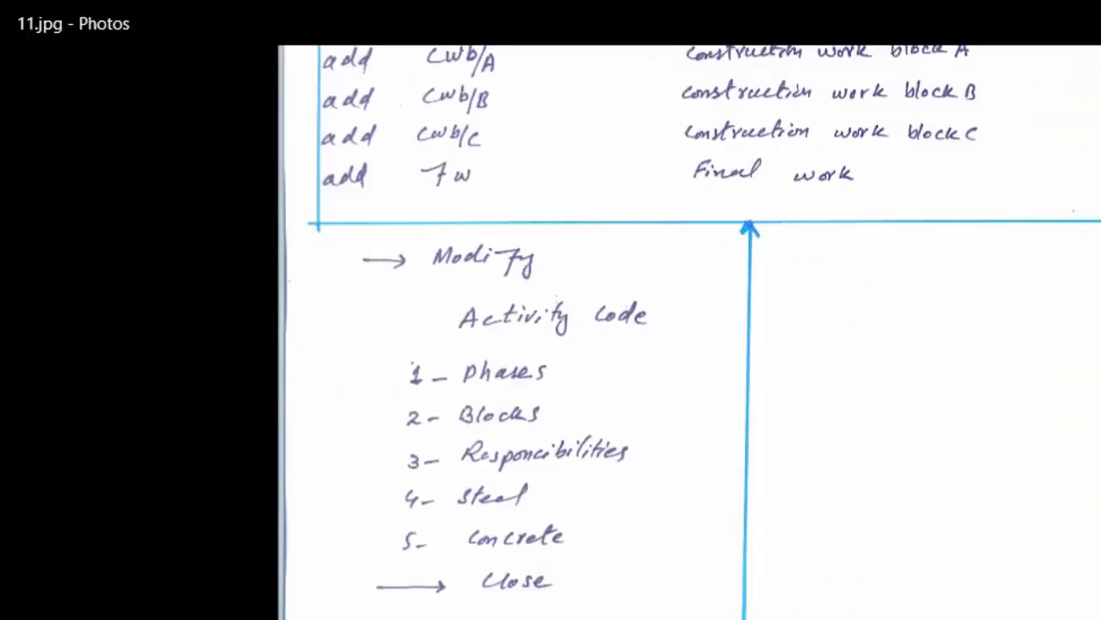
In Photos, compare the handwritten code value table with the five activity codes listed in 11.jpg.
scroll(860, 387, "up", 3)
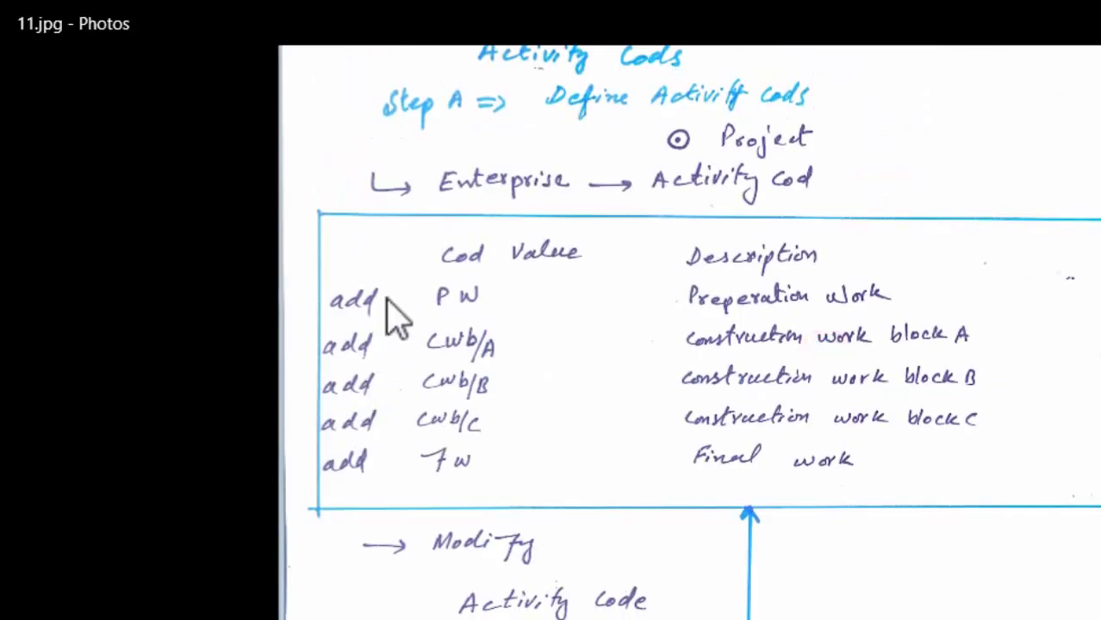
left_click_drag(466, 347, 601, 315)
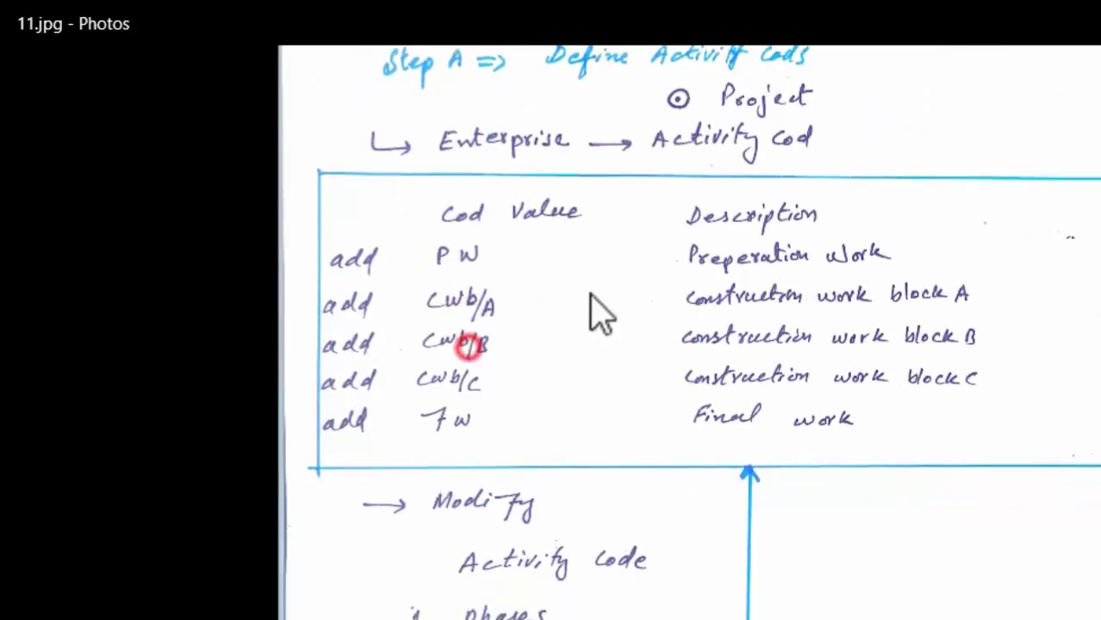
left_click(620, 488)
scroll(678, 325, "down", 3)
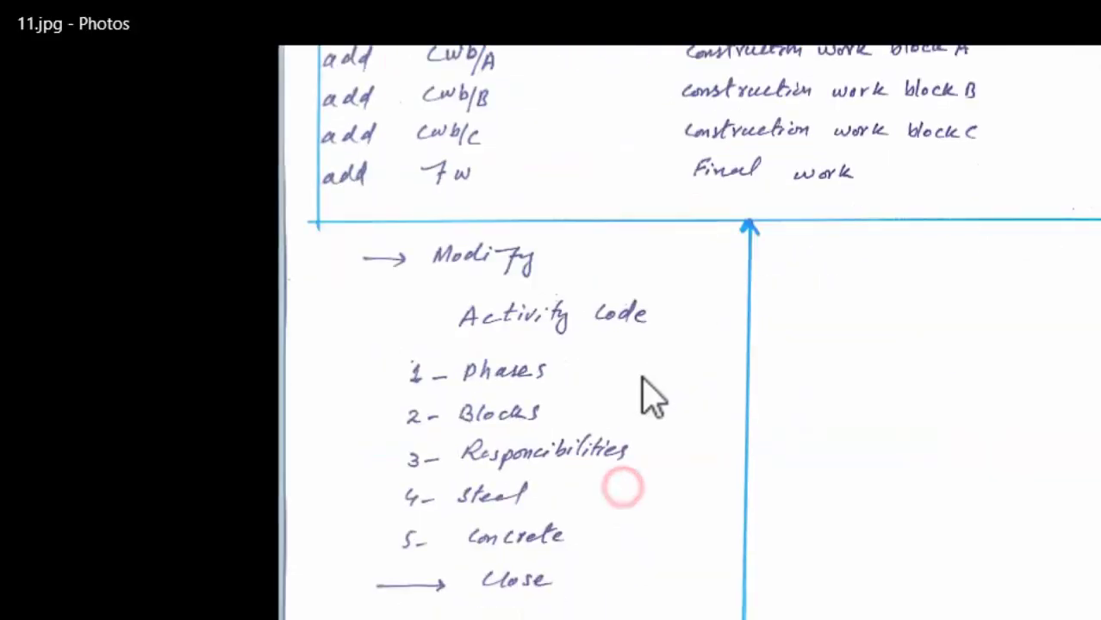
left_click_drag(639, 369, 730, 180)
left_click(657, 286)
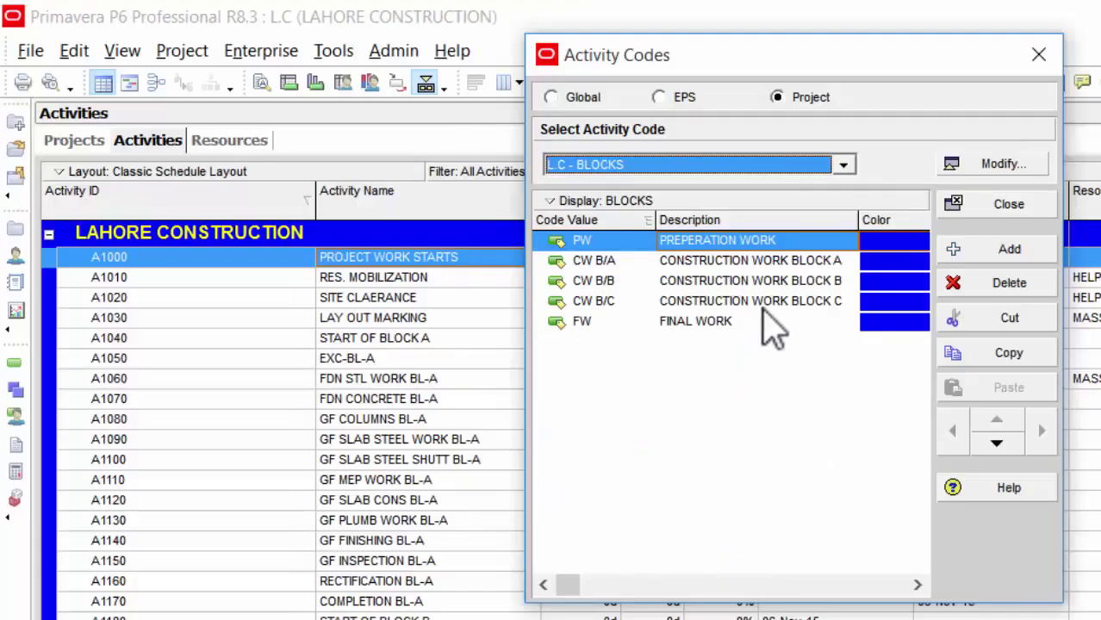
In Primavera P6, reopen the activity code definitions and add a code named PHSES below BLOCKS.
left_click(843, 164)
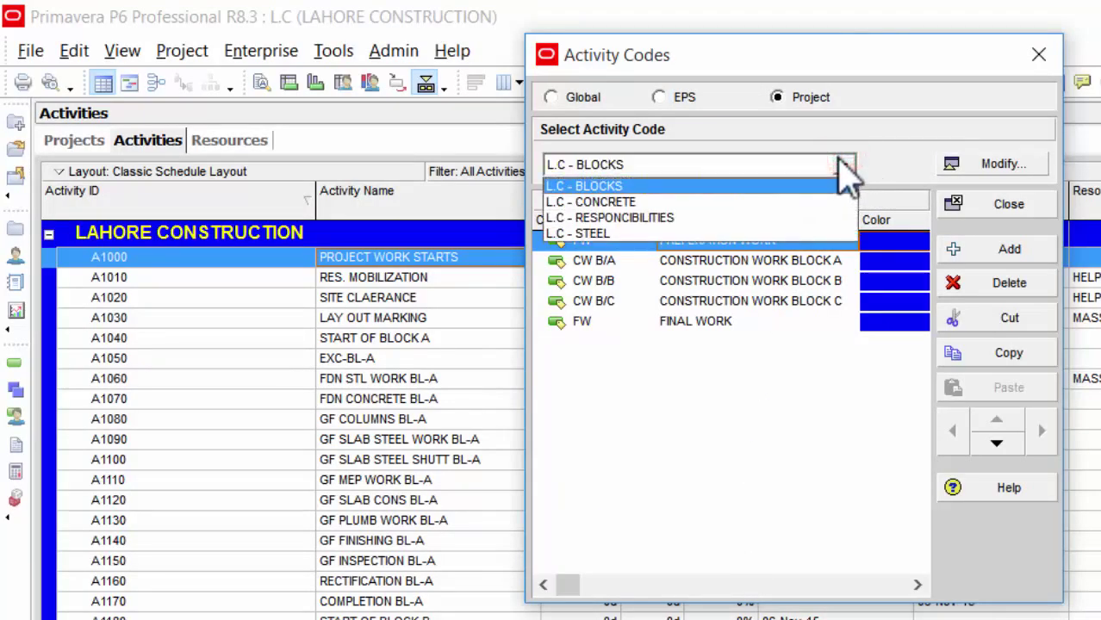
left_click(1008, 164)
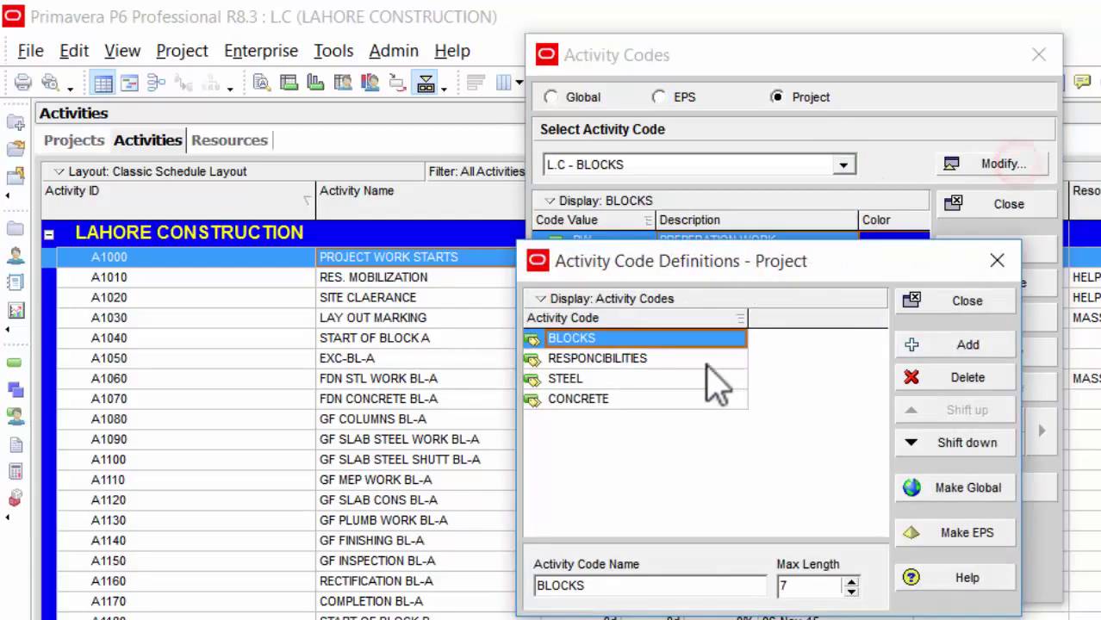
left_click(974, 345)
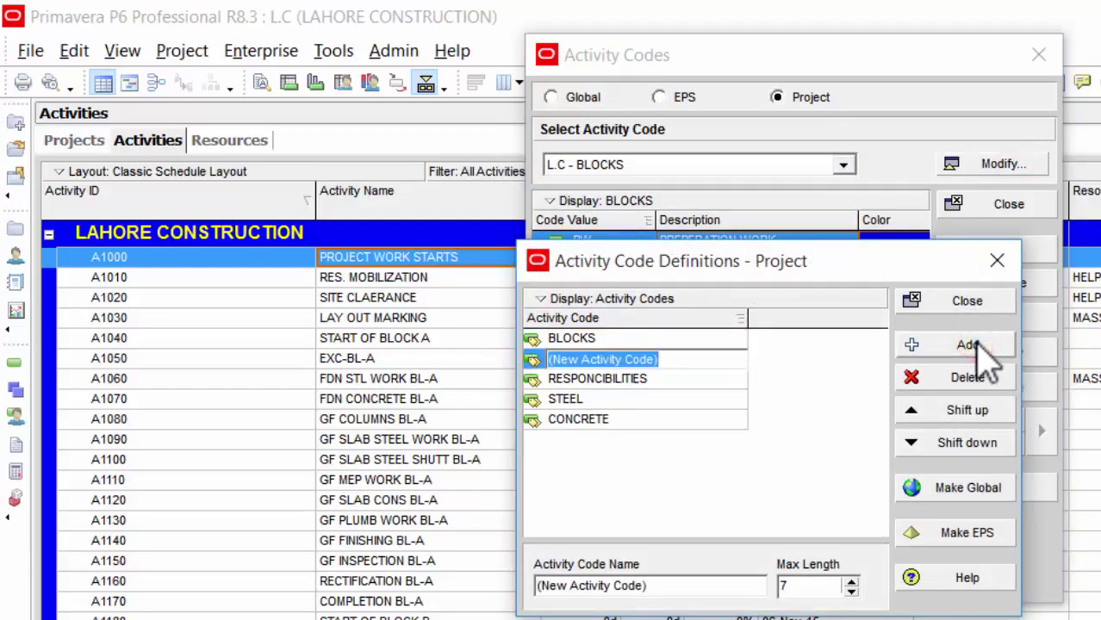
type("PHSES")
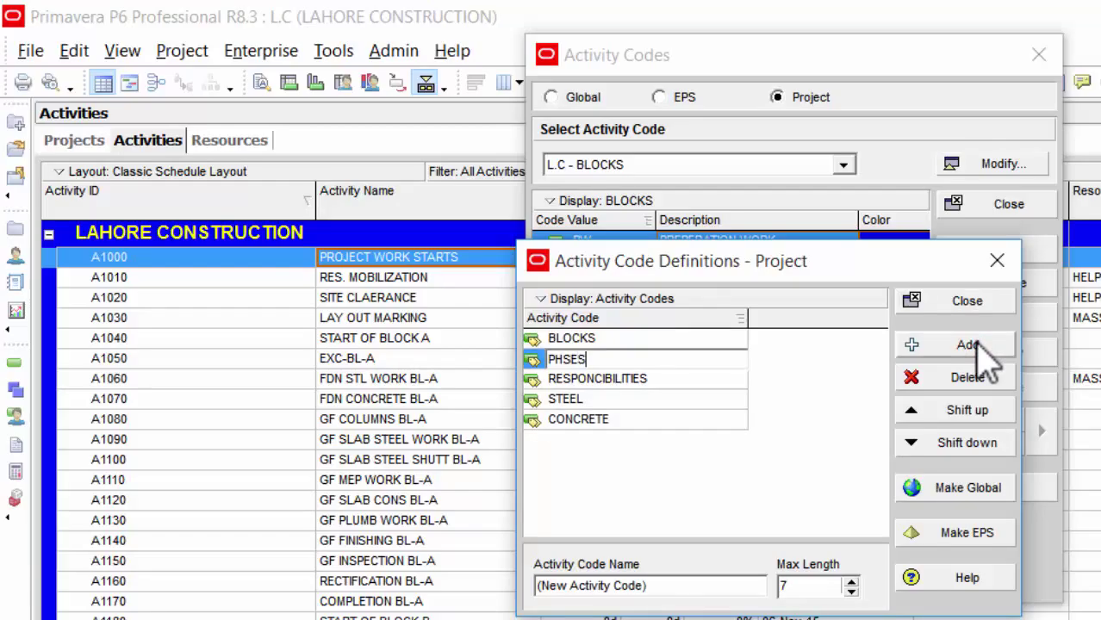
key("Return")
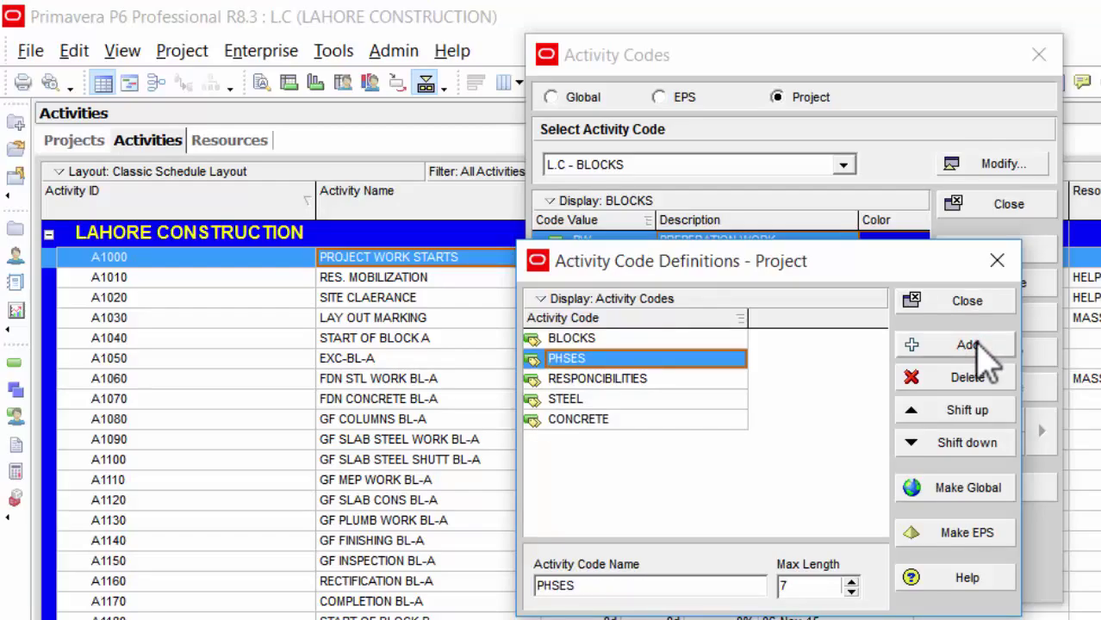
Correct the new activity code's name to PHASES and close the definitions.
left_click(669, 366)
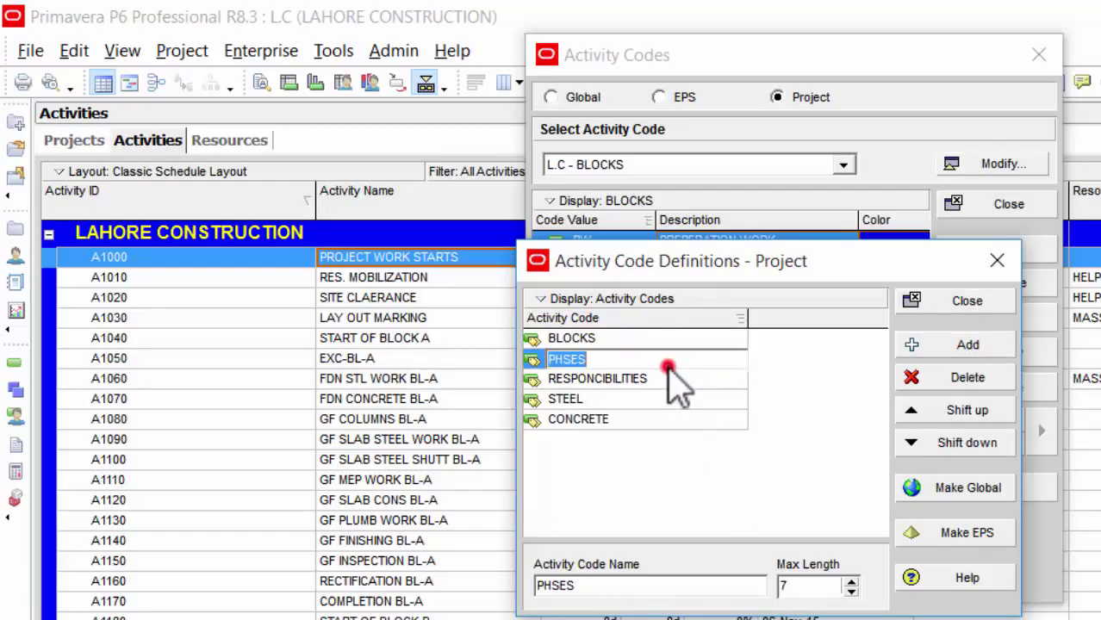
left_click(565, 360)
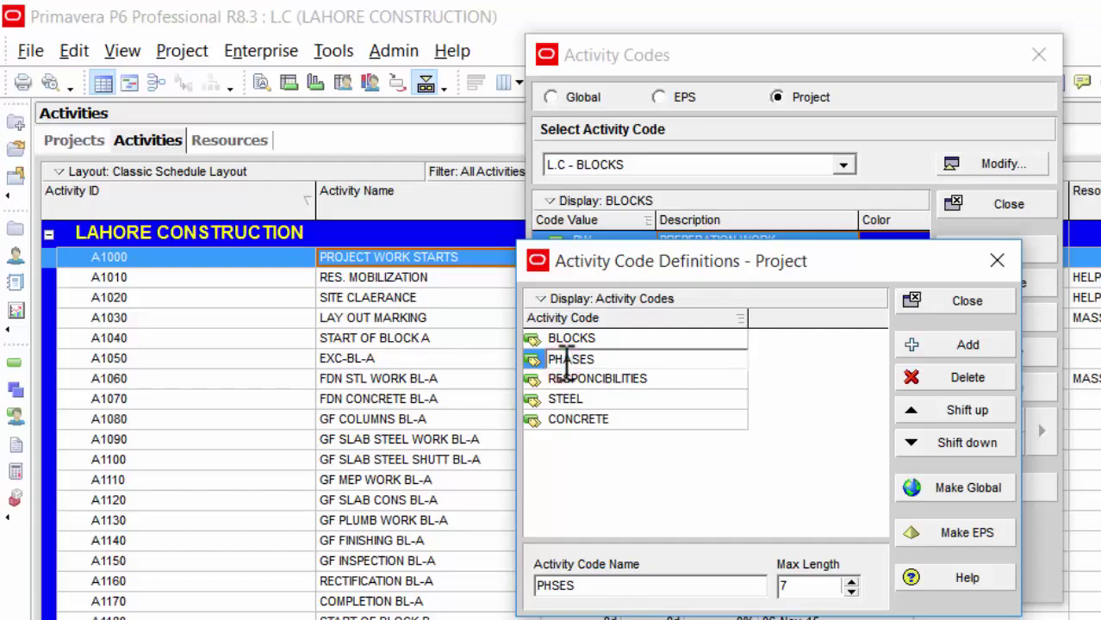
type("A")
key("Return")
left_click(965, 301)
Select L.C - PHASES as the activity code and add three new code values to it.
left_click(843, 164)
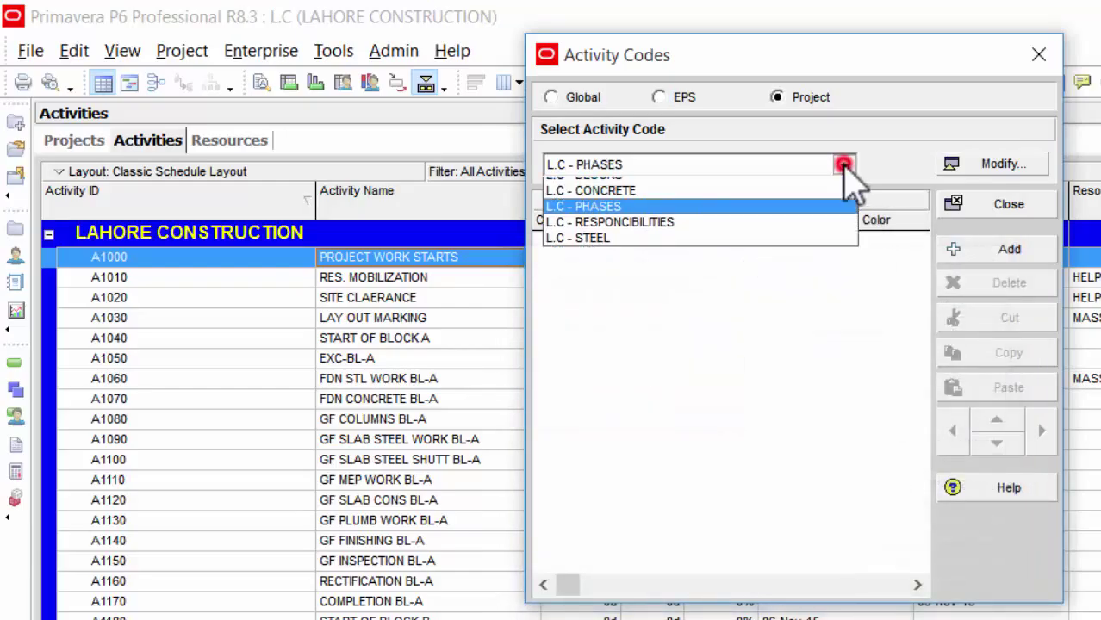
left_click(676, 217)
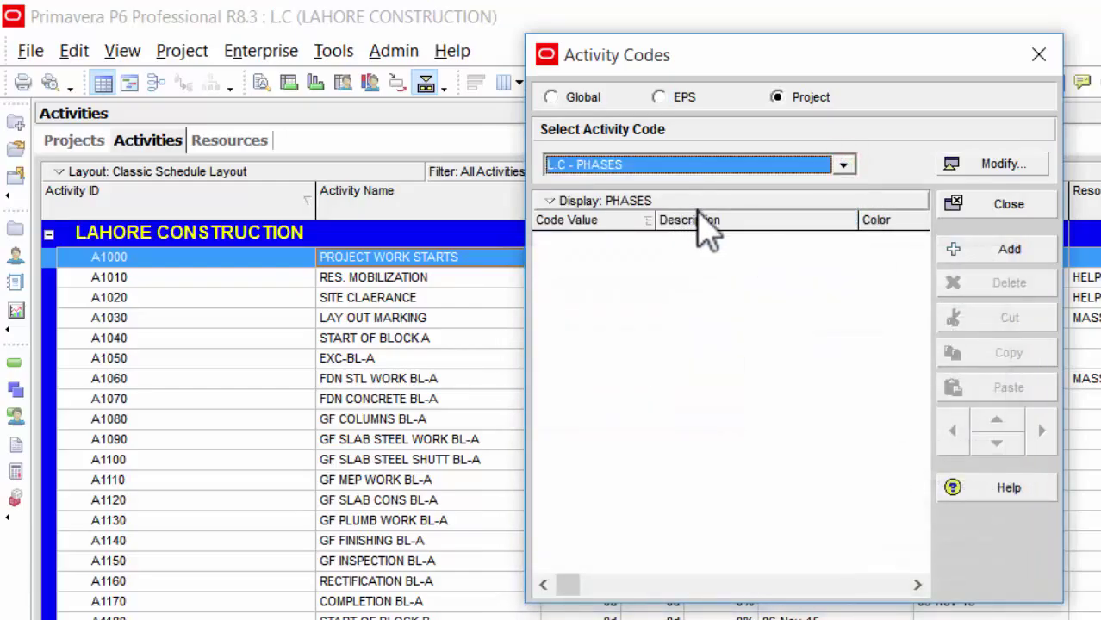
left_click(1006, 249)
left_click(1006, 249)
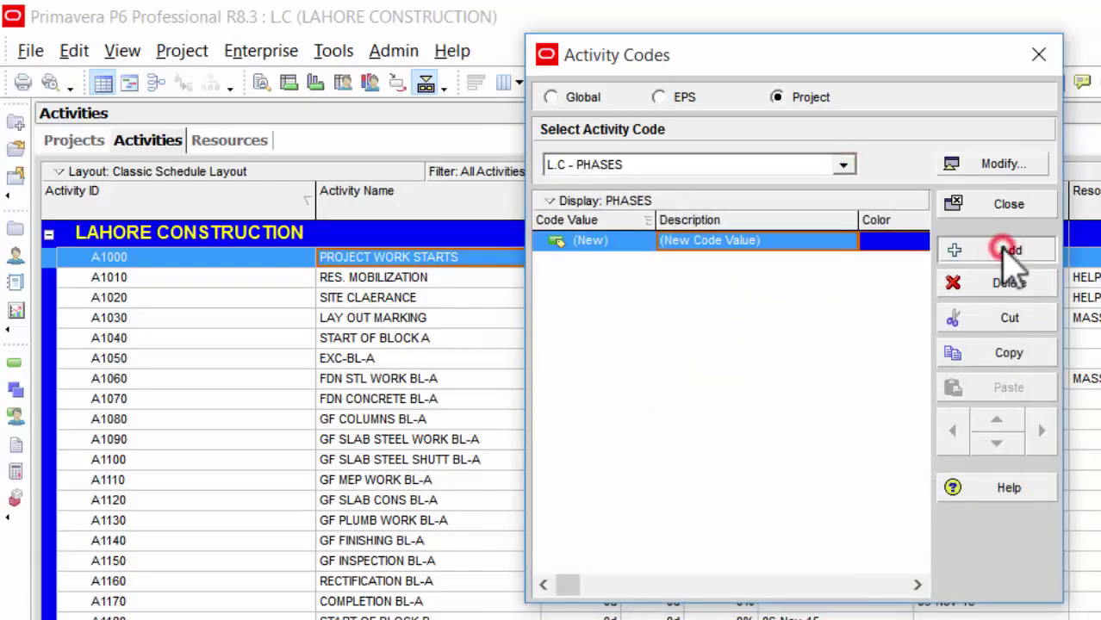
left_click(1006, 249)
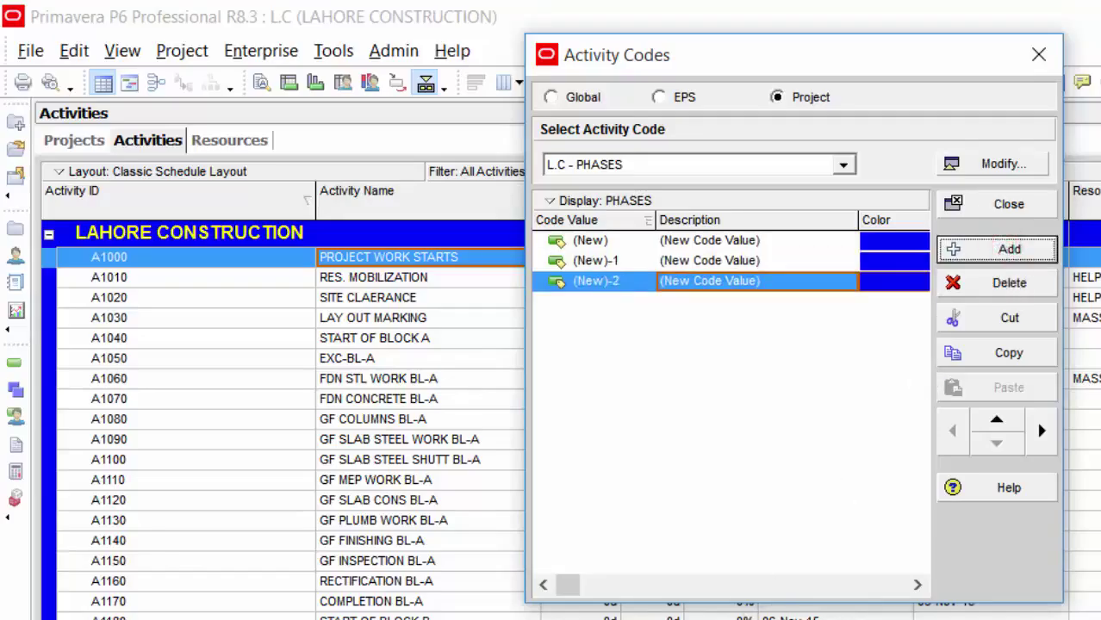
Set the first new PHASES code value's description to PREPAATION PHASE.
key("alt+Tab")
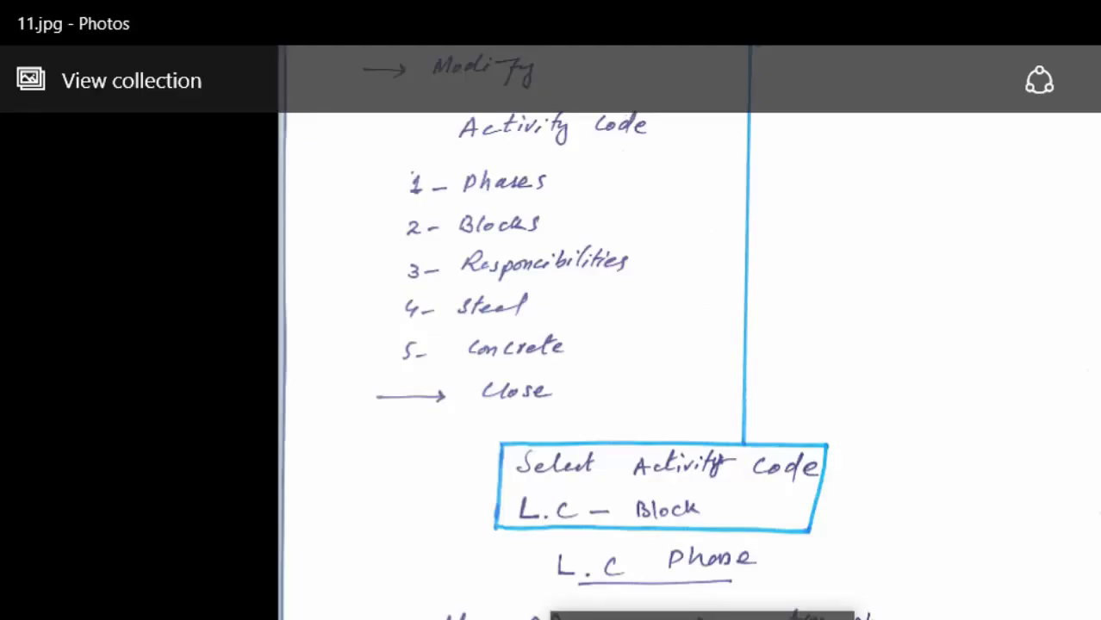
key("alt+Tab")
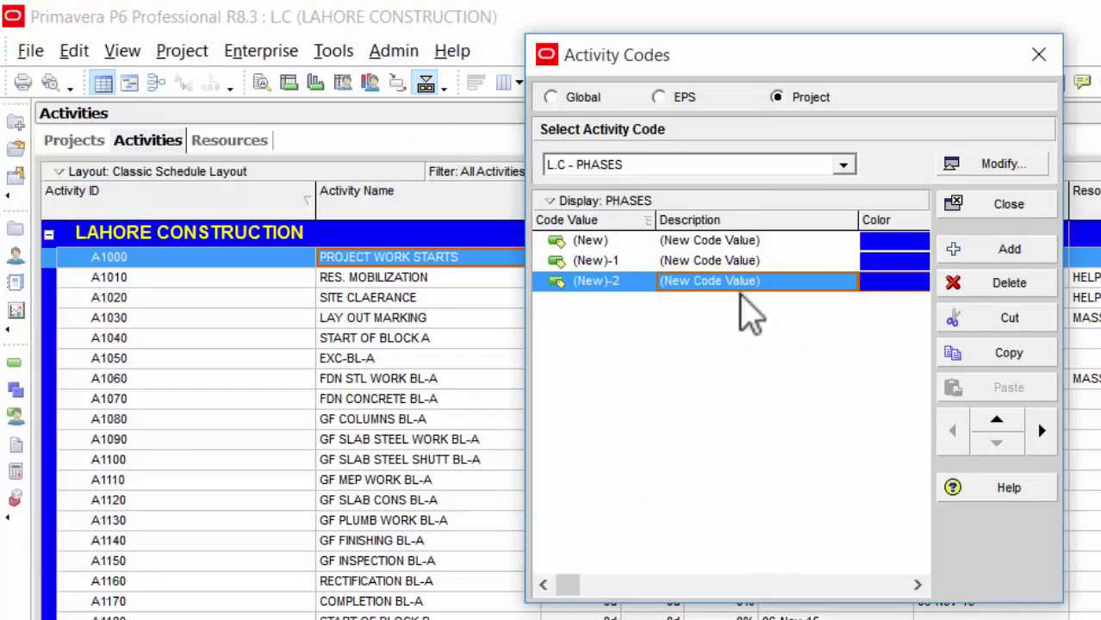
left_click(728, 240)
left_click(632, 247)
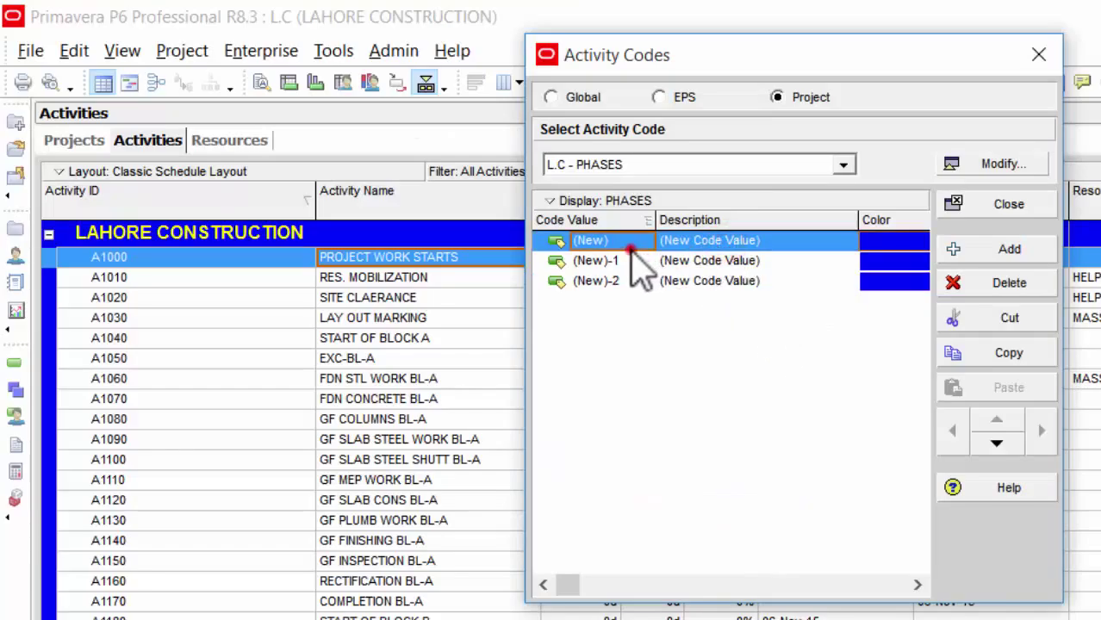
left_click(709, 245)
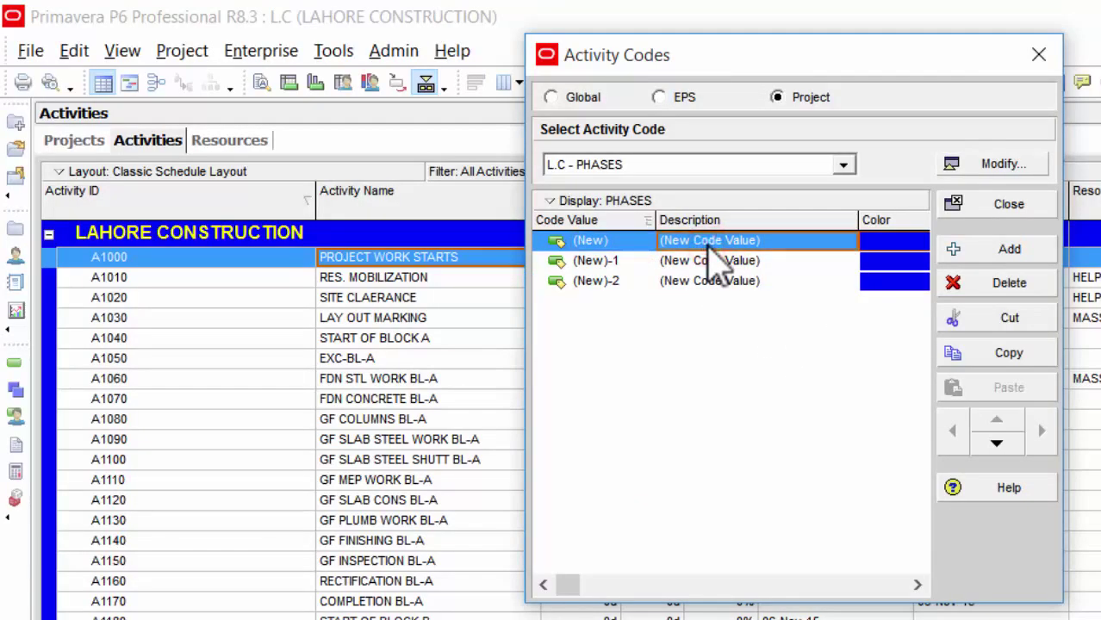
type("PREPAA")
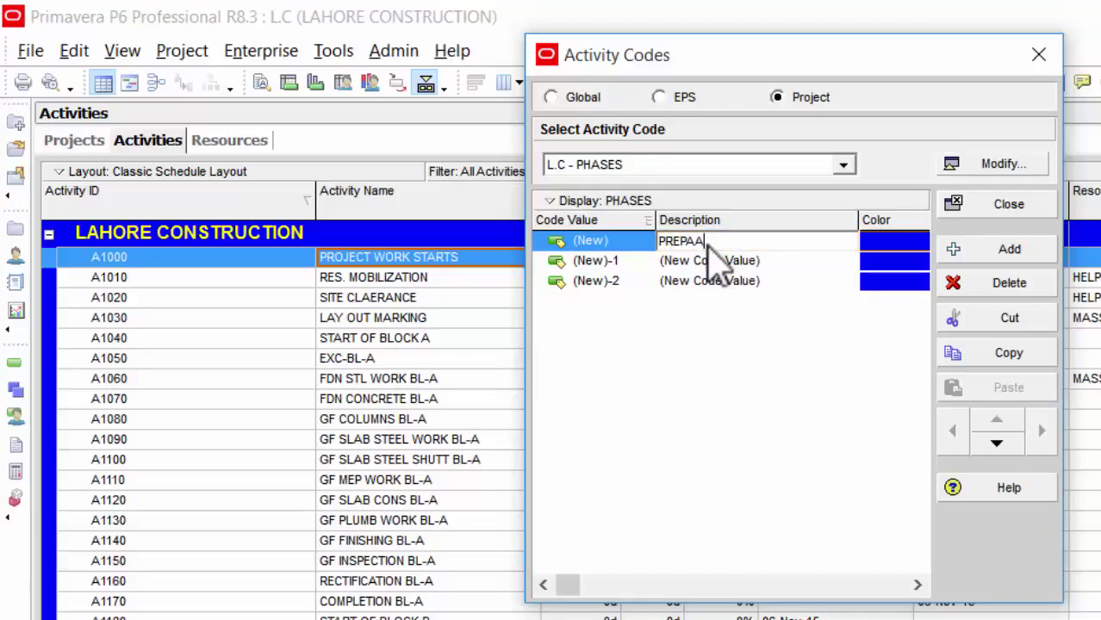
type("PHASE")
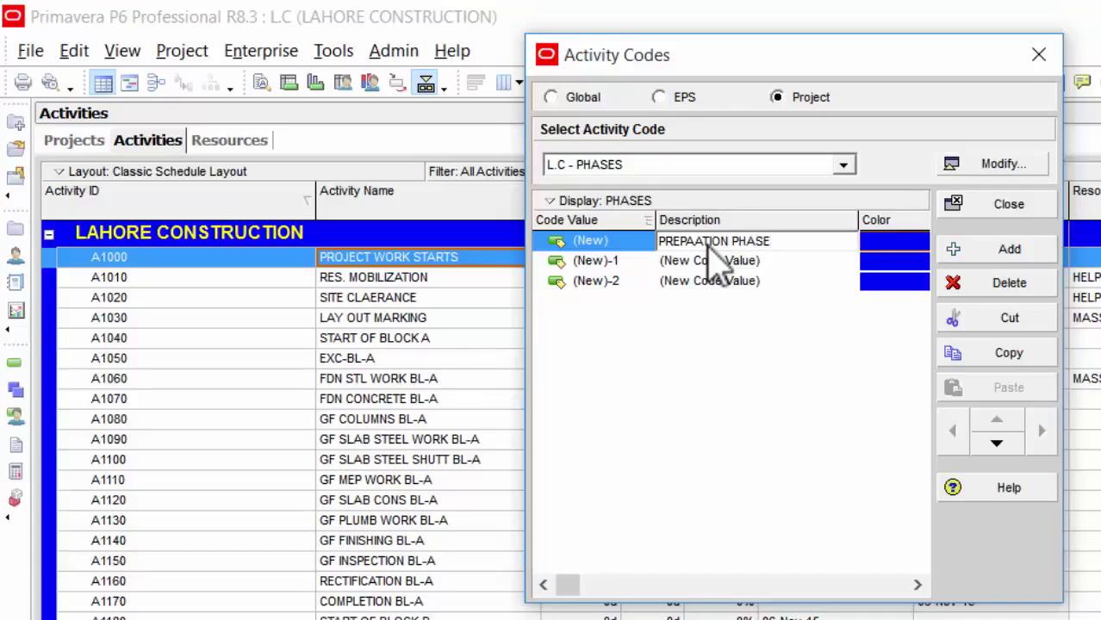
key("Return")
Set the first PHASES entry's code value to PP.
left_click(621, 244)
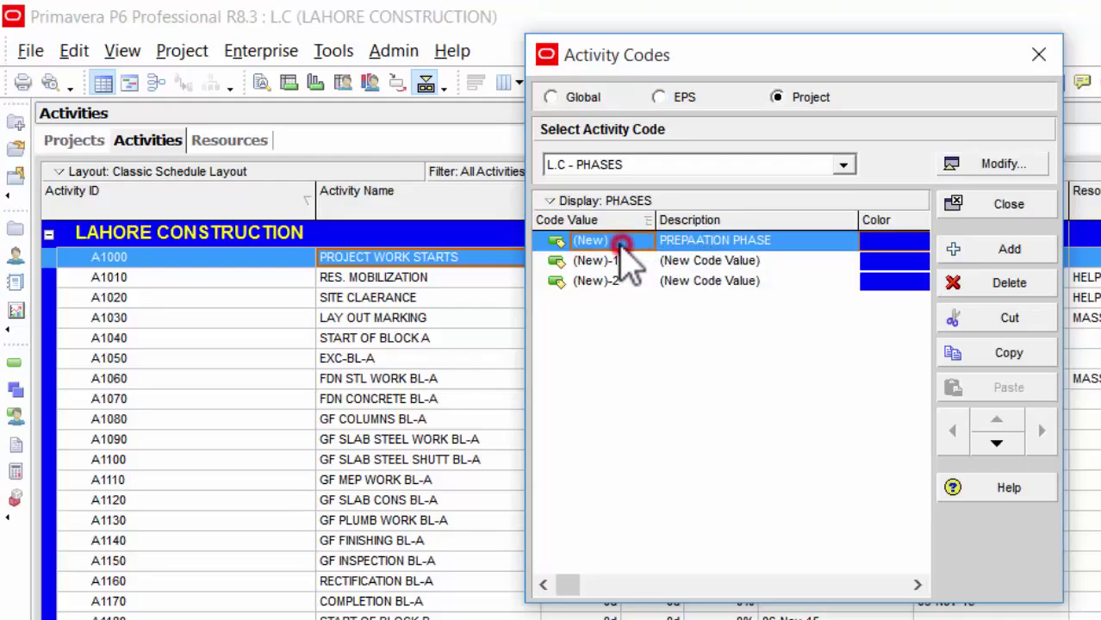
type("PH")
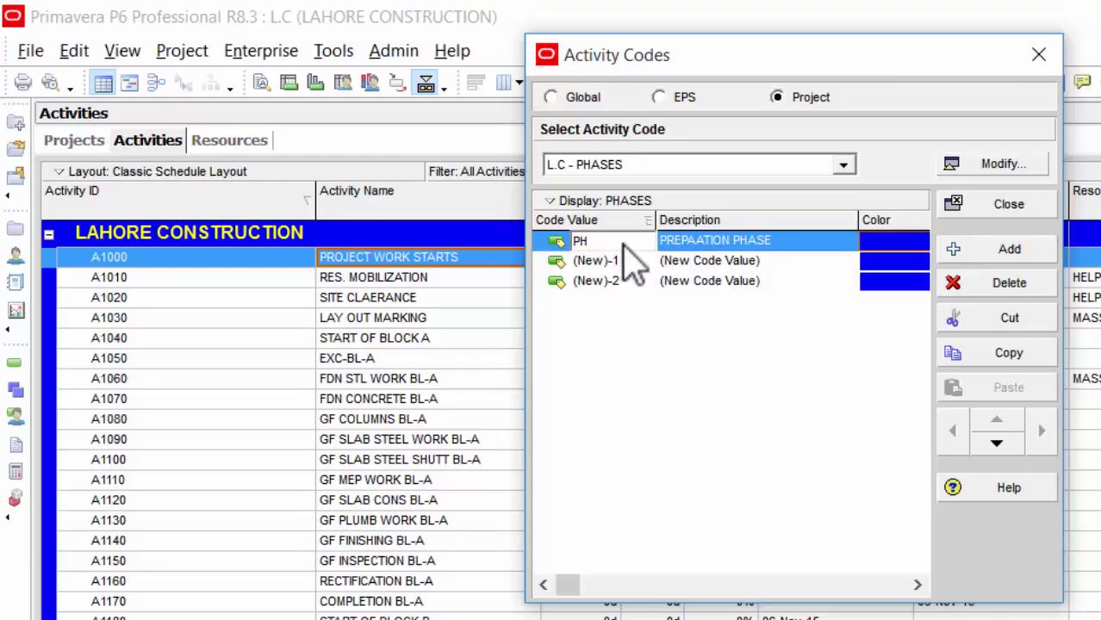
key("BackSpace")
type("P")
key("Return")
Set the second PHASES entry to code value CP with the description CONSTRUCTION PHASE.
left_click(623, 261)
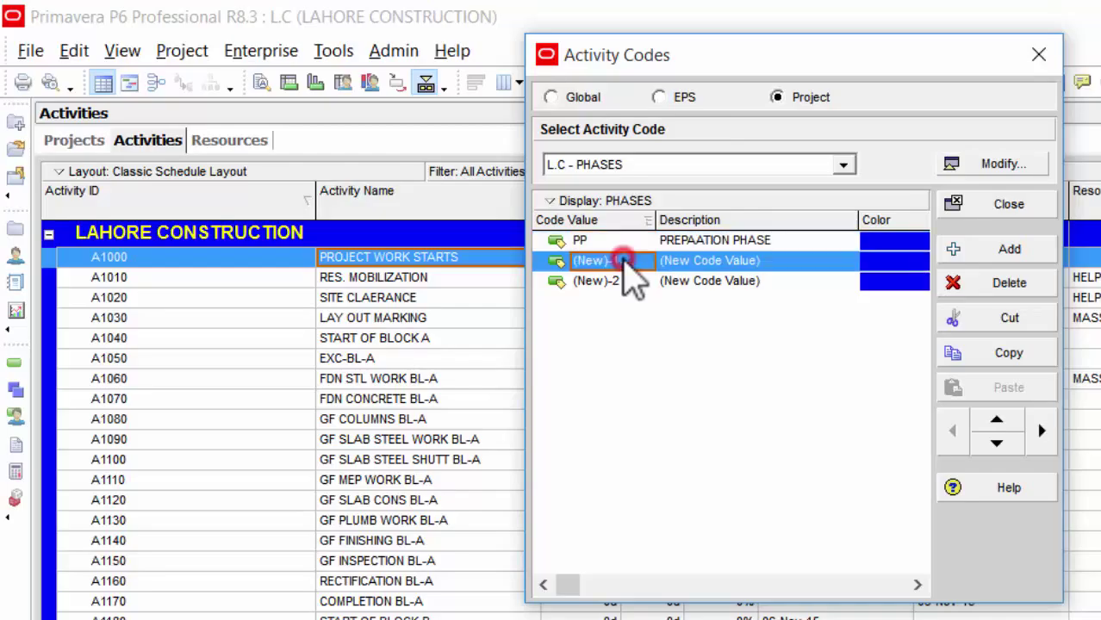
left_click(624, 261)
type("CP")
key("Return")
key("Tab")
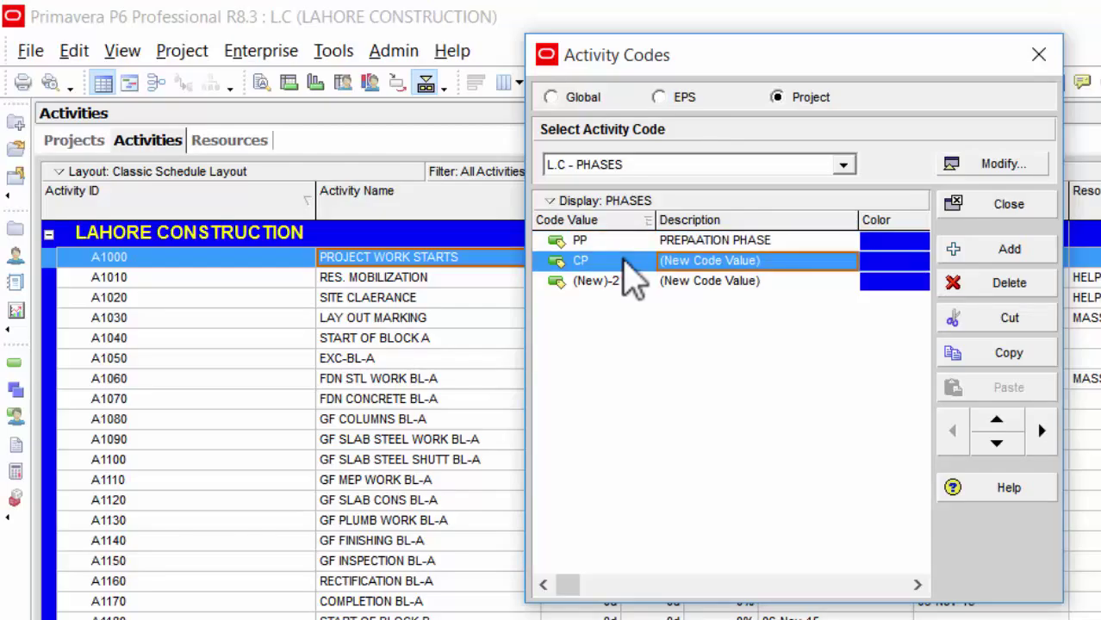
type("CONSTRUCTION PHASE")
key("Return")
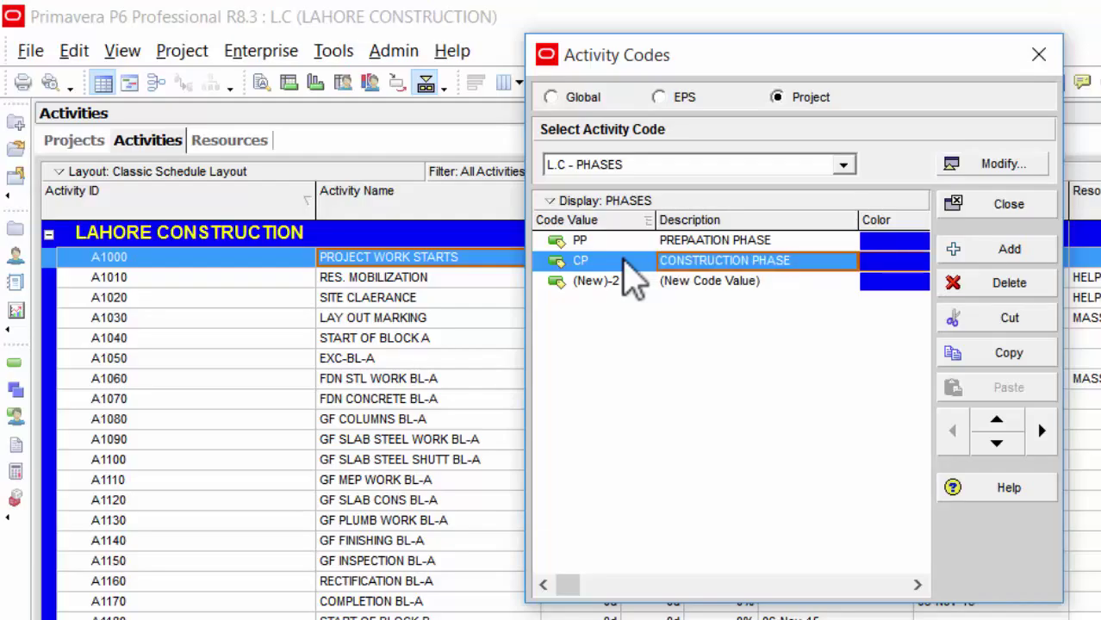
Set the third PHASES entry to code value FP with the description FINAL PHASE.
left_click(622, 274)
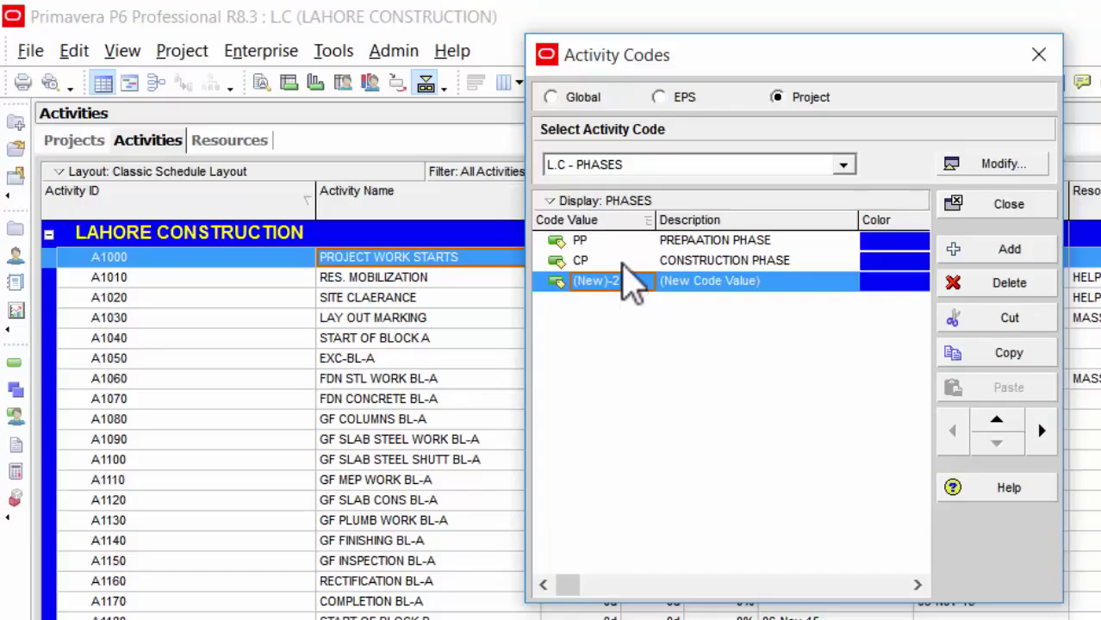
type("FP")
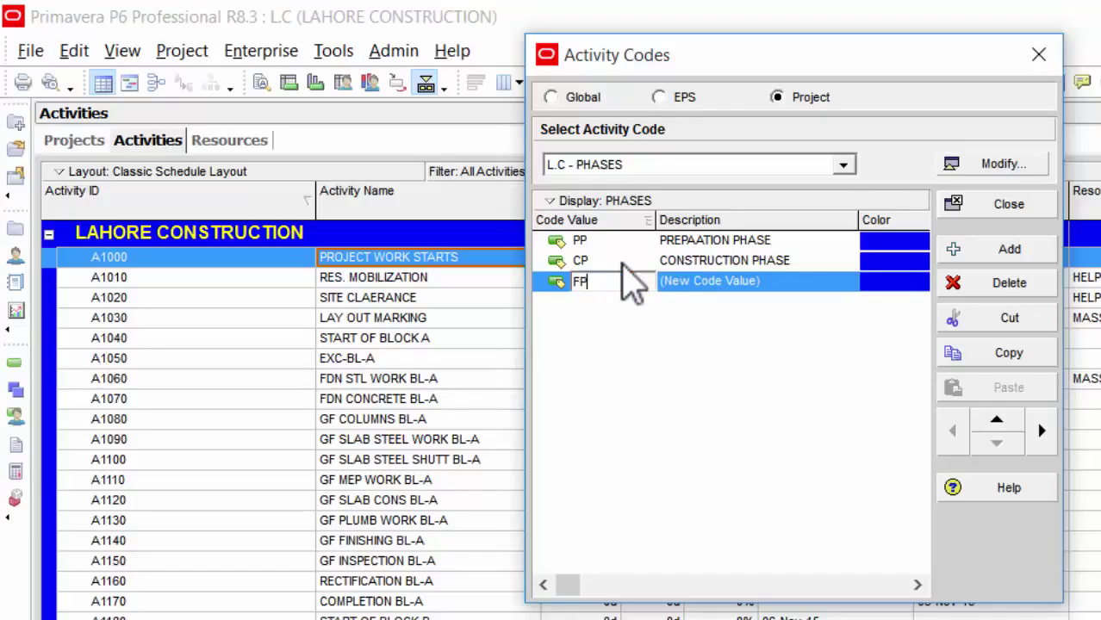
key("Tab")
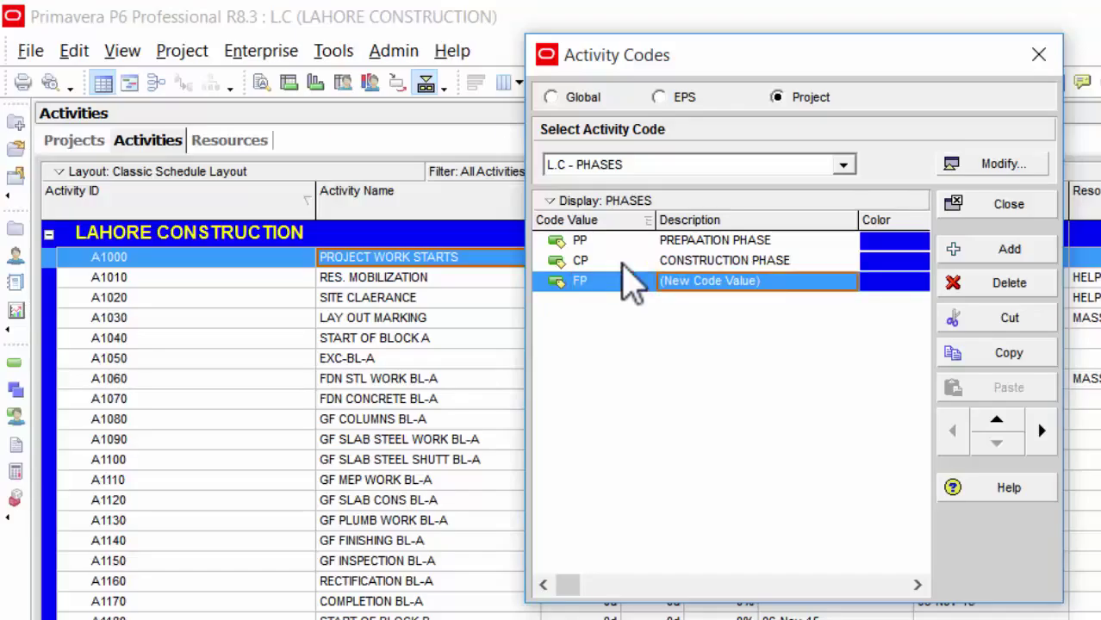
type("FINAL")
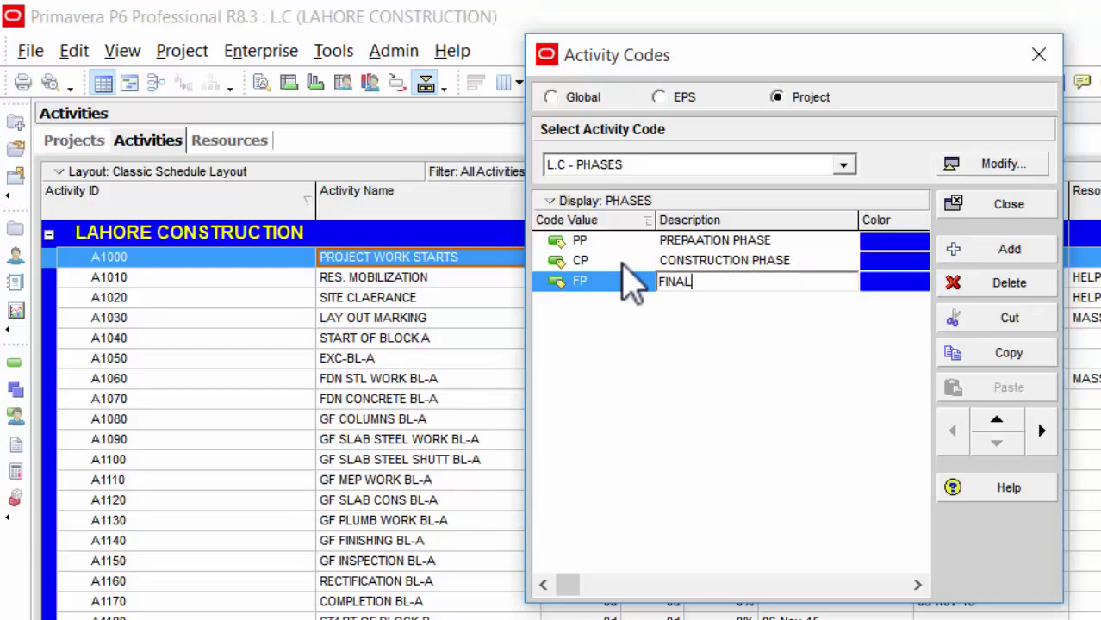
type(" PHASE")
key("Return")
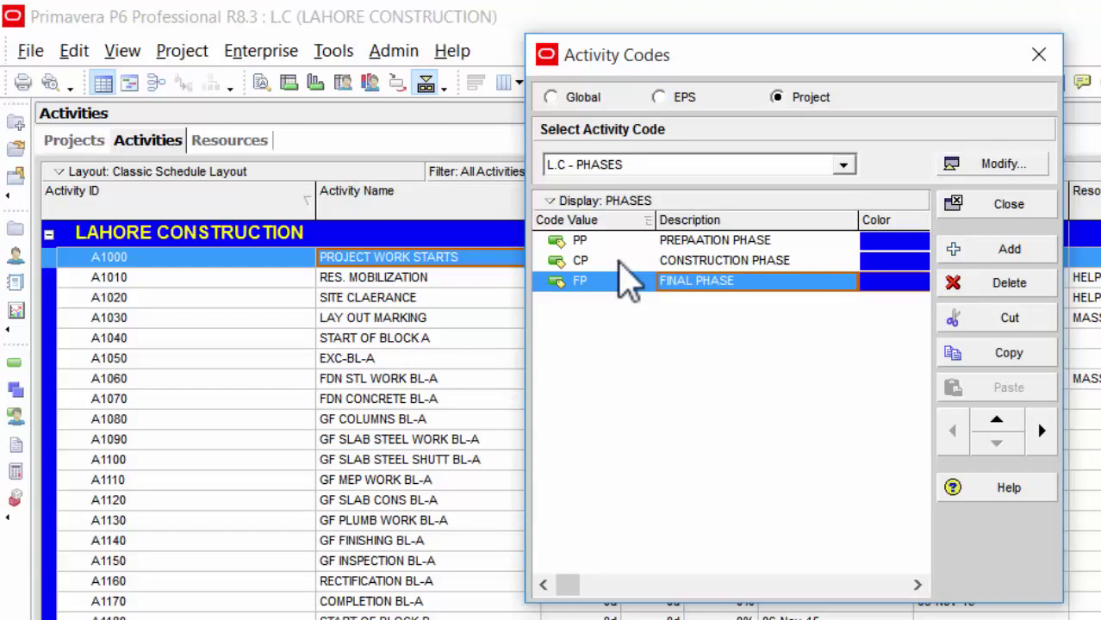
Select L.C - RESPONCIBILITIES as the activity code and consult its handwritten code values in 12.jpg in Photos.
left_click(844, 164)
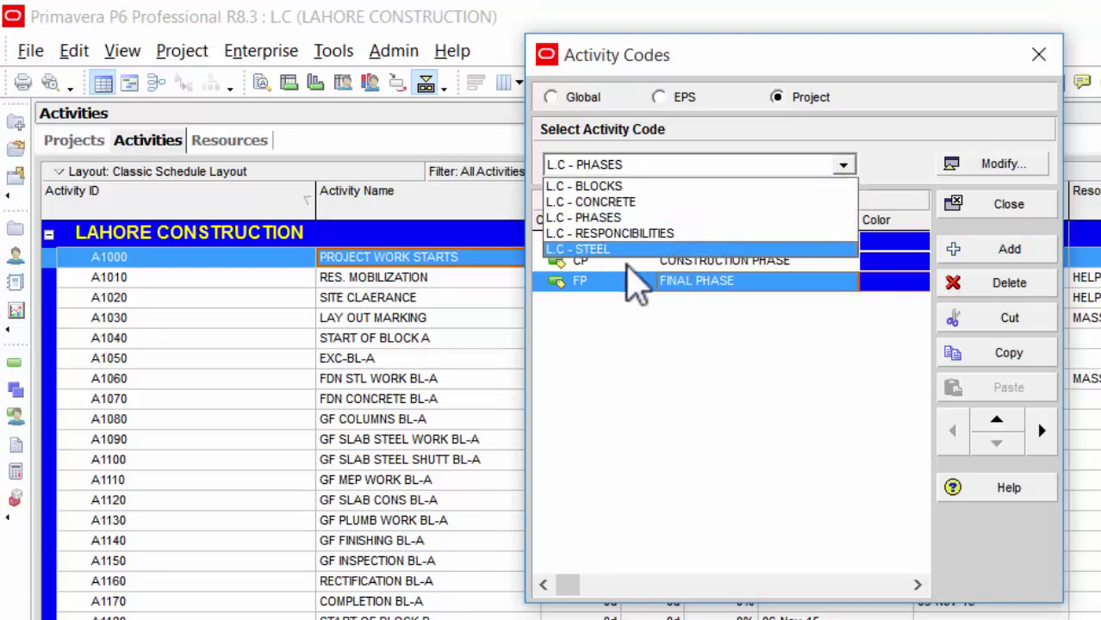
left_click(665, 242)
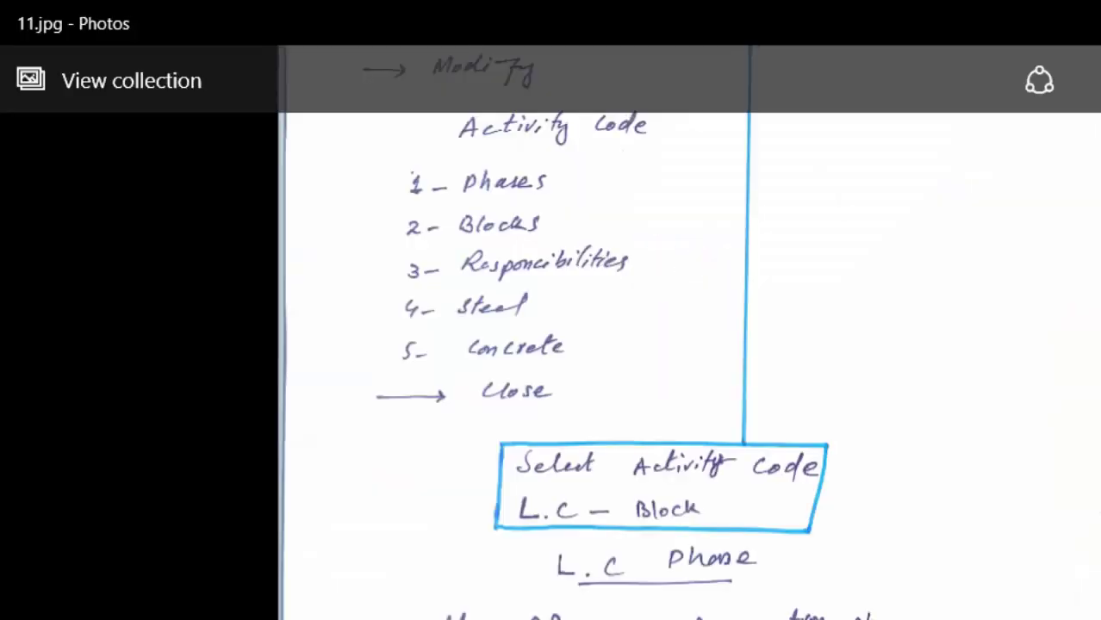
scroll(840, 402, "up", 2)
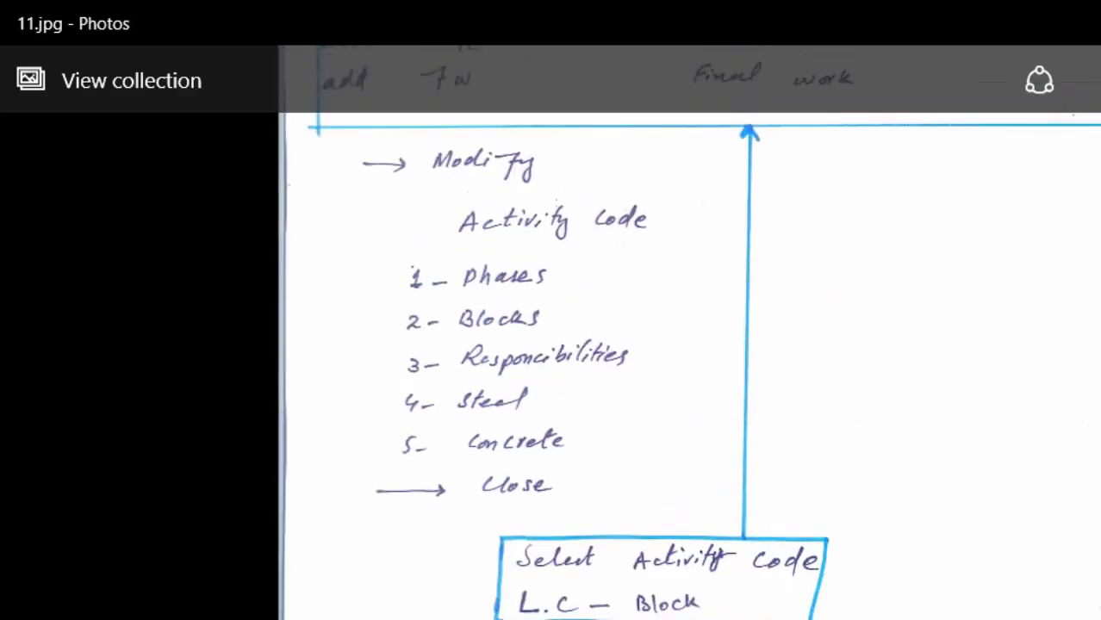
scroll(689, 332, "down", 3)
key("Right")
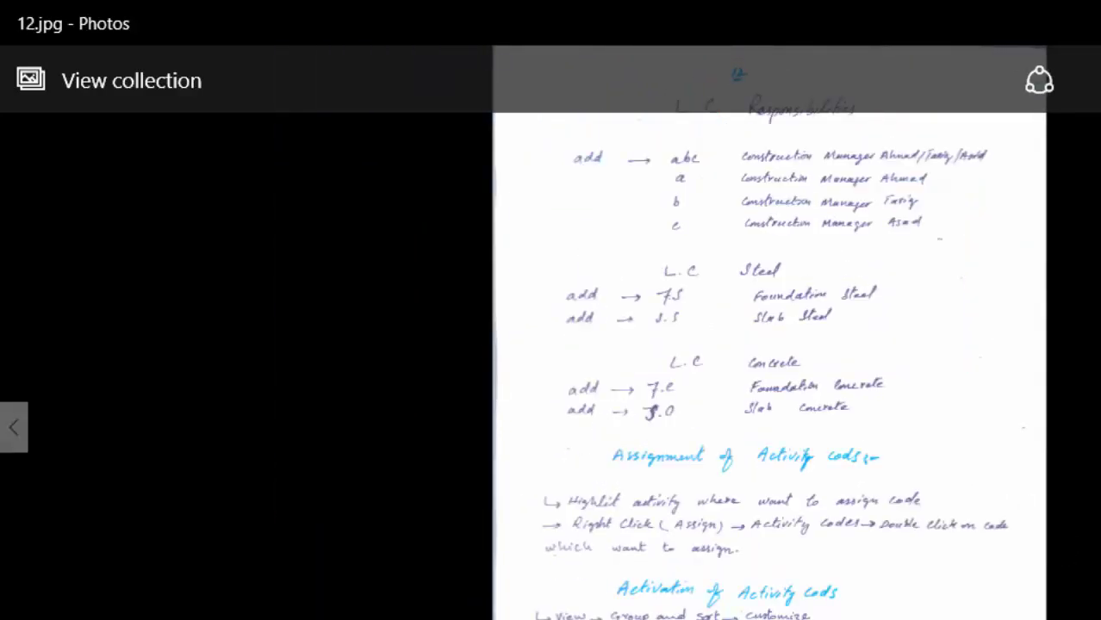
scroll(896, 254, "up", 3)
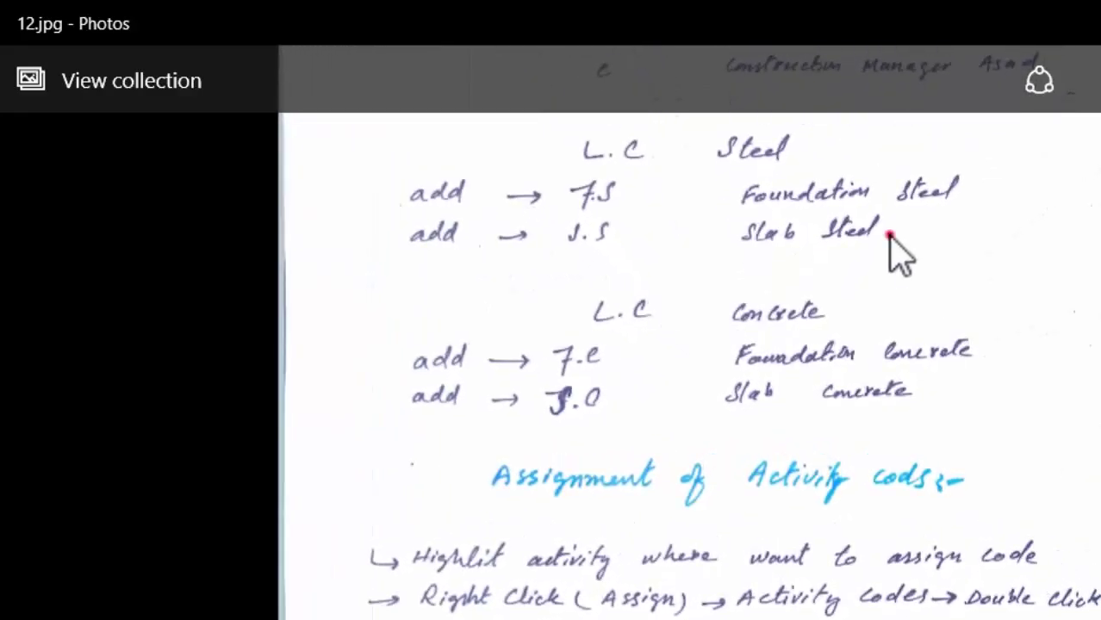
scroll(889, 235, "up", 5)
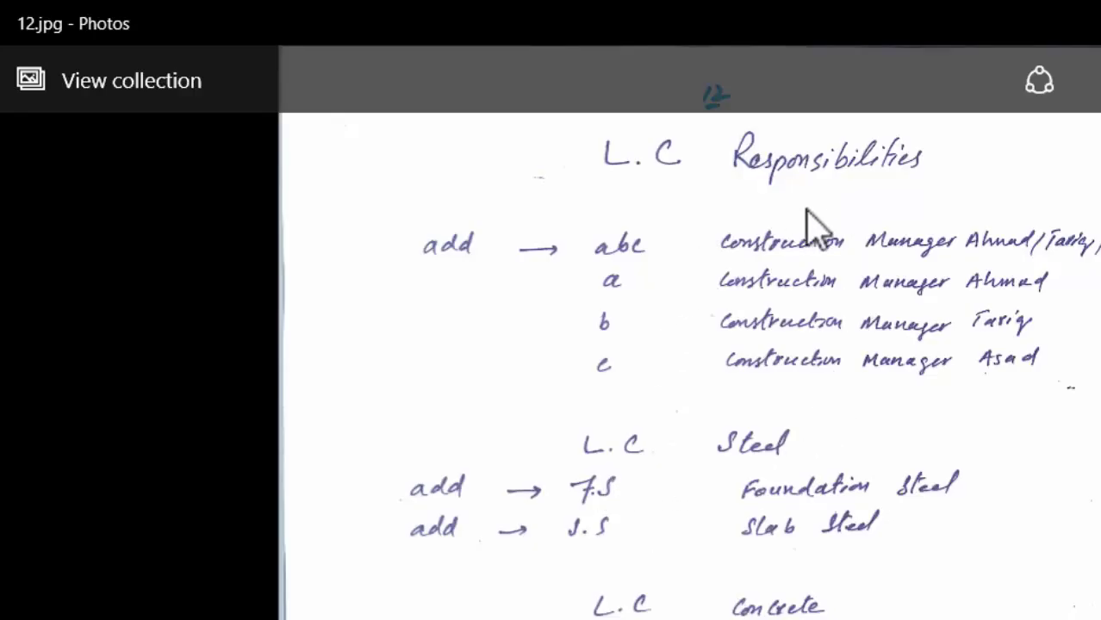
Return to Primavera P6 and add four new code values under RESPONCIBILITIES.
key("alt+Tab")
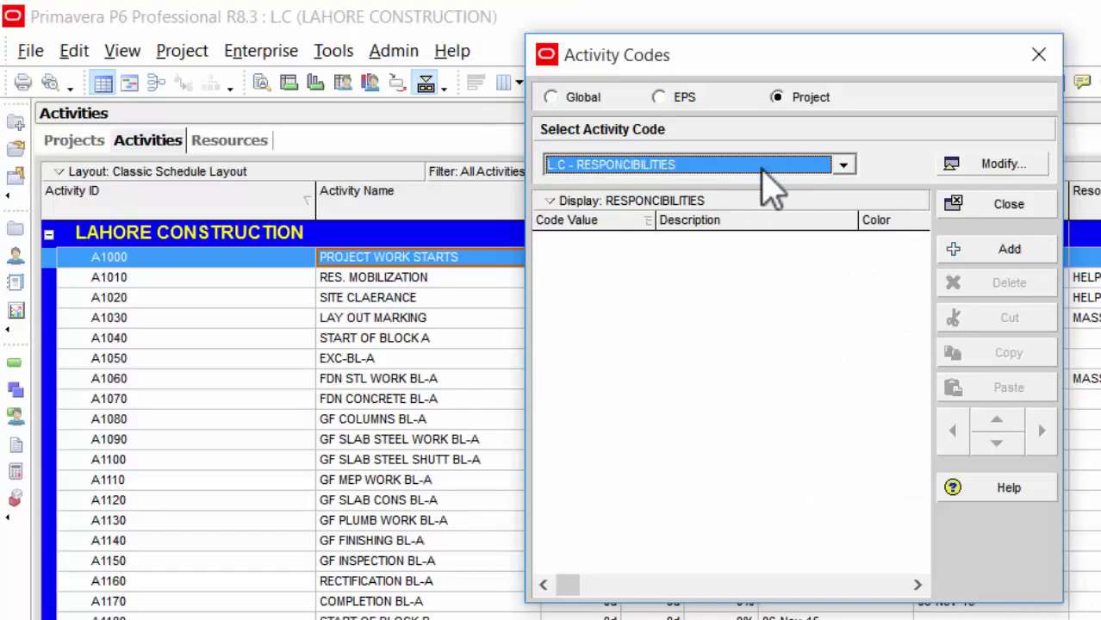
left_click(966, 251)
left_click(968, 251)
left_click(970, 251)
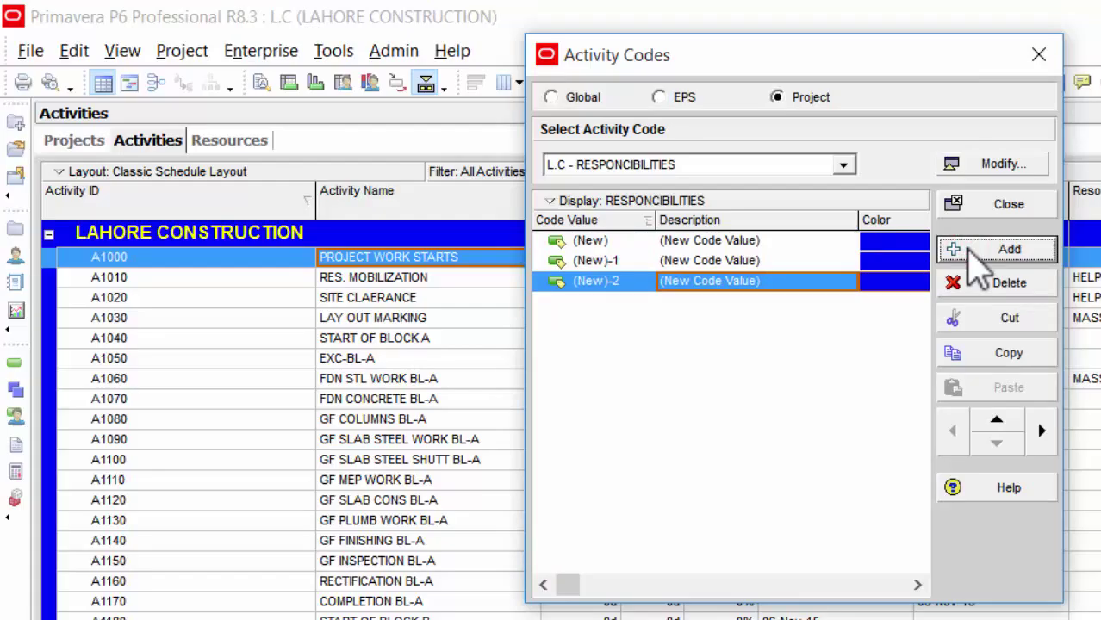
left_click(971, 250)
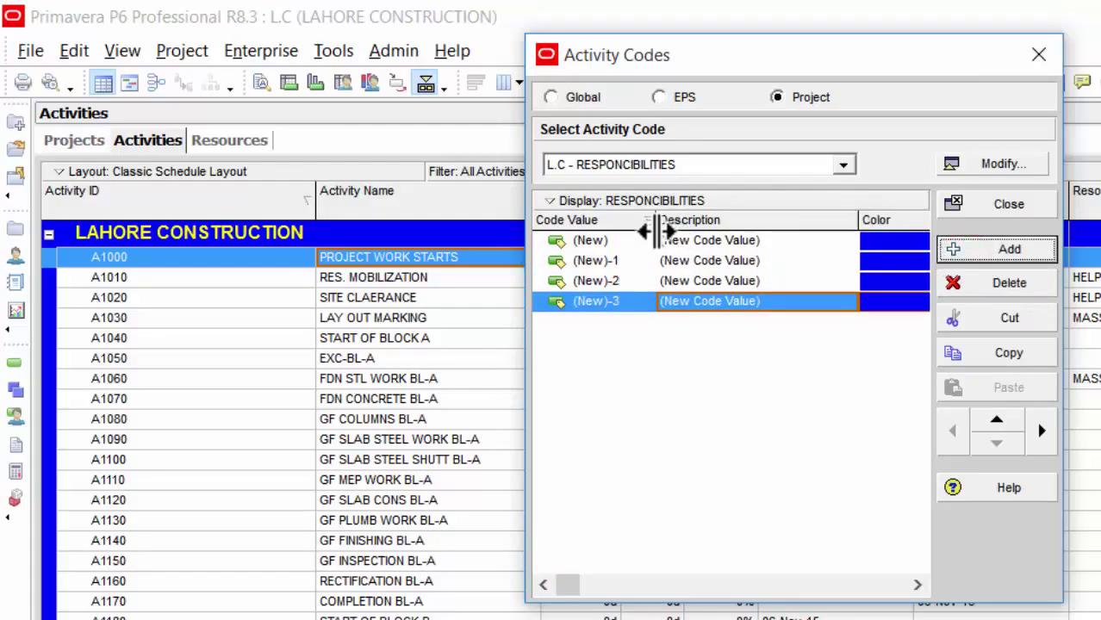
Set the first RESPONCIBILITIES entry to code value ABC, described as CONSTRUCTION MANAGER followed by the three managers' names separated by slashes.
left_click(620, 240)
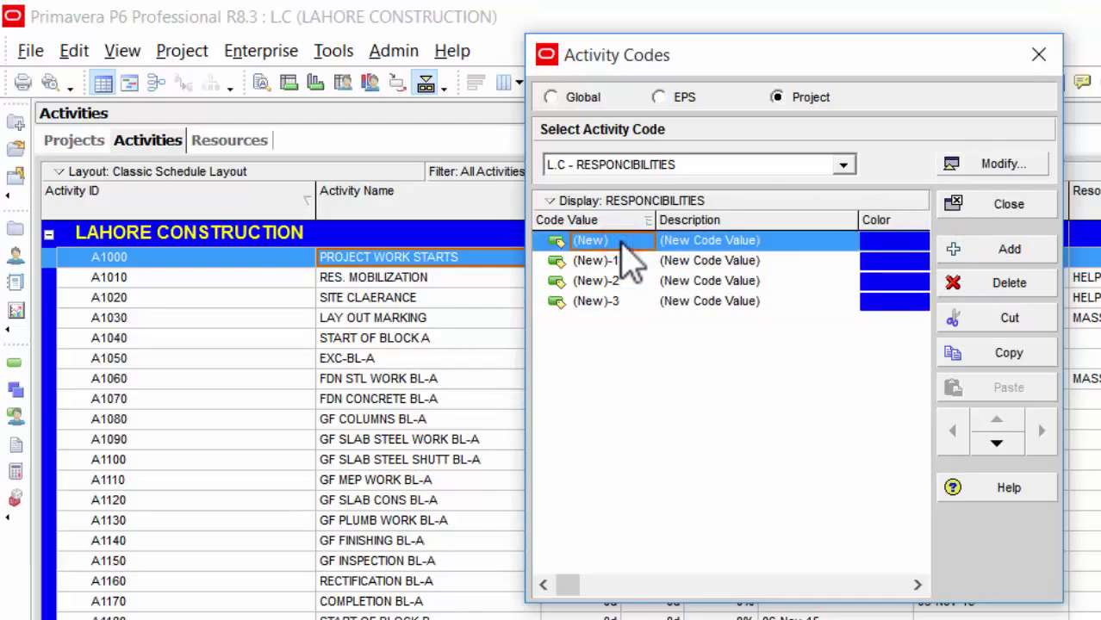
type("ABC")
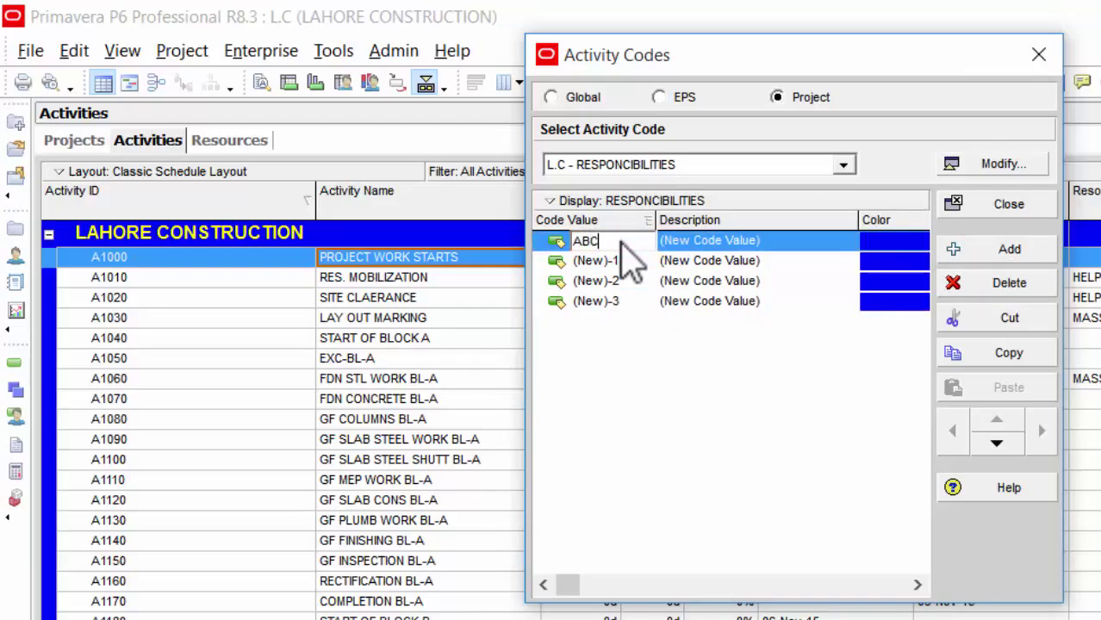
left_click(720, 242)
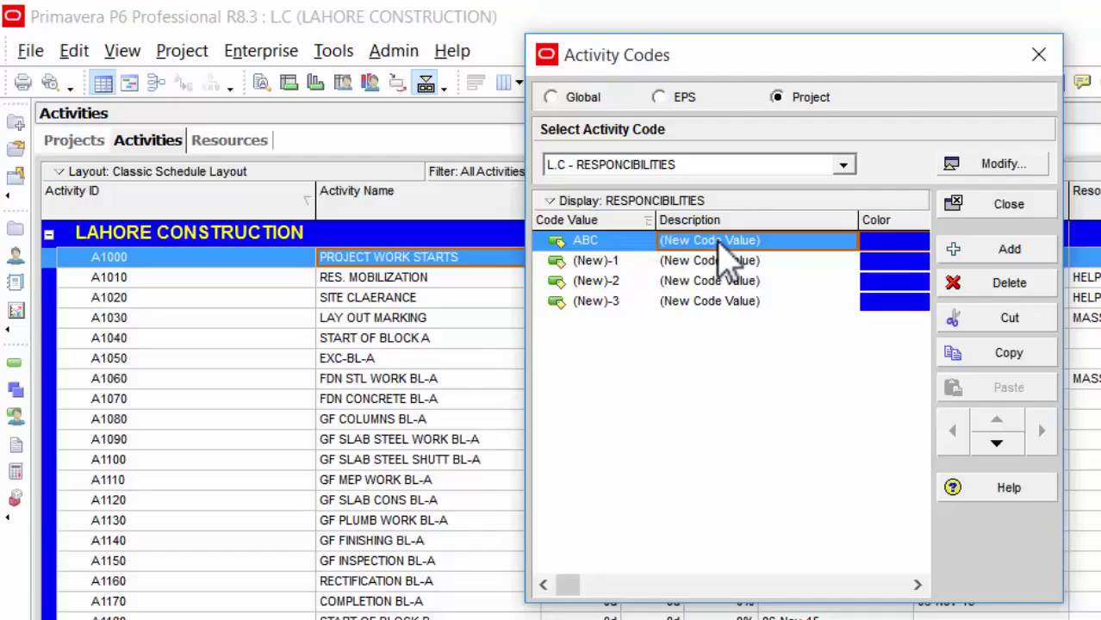
type("CONS")
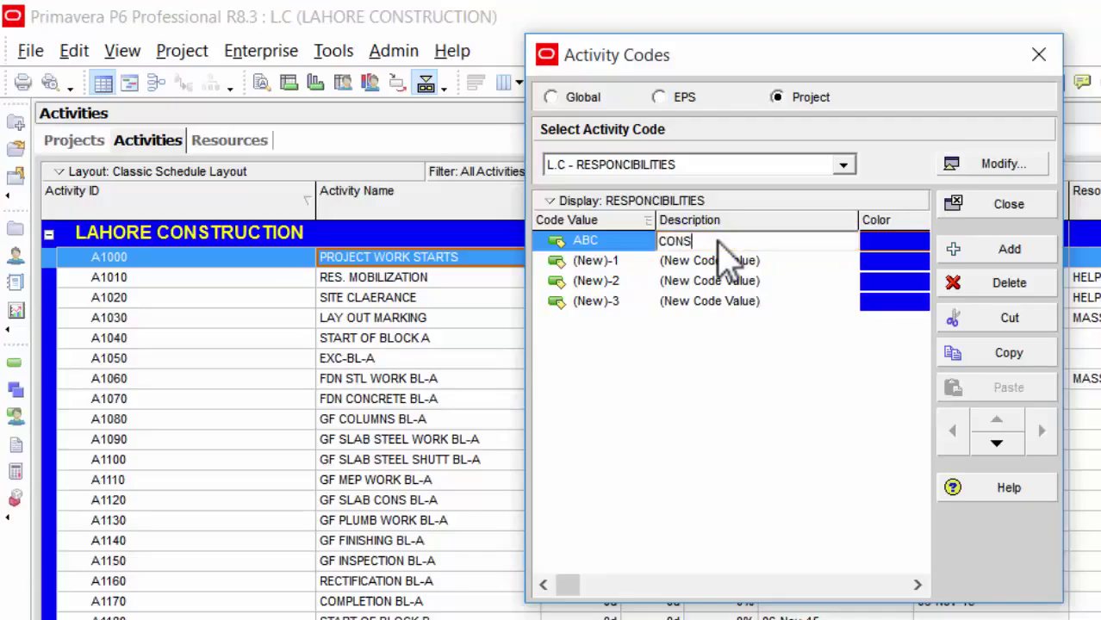
type("TRUCTION MANAGER")
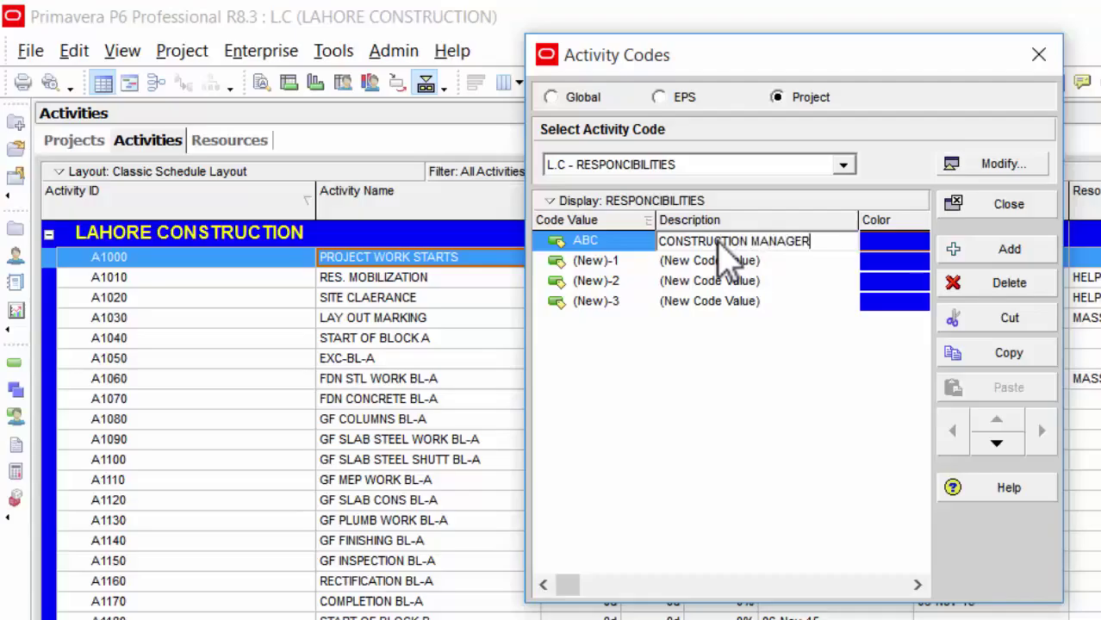
type(" ASAD/TAR")
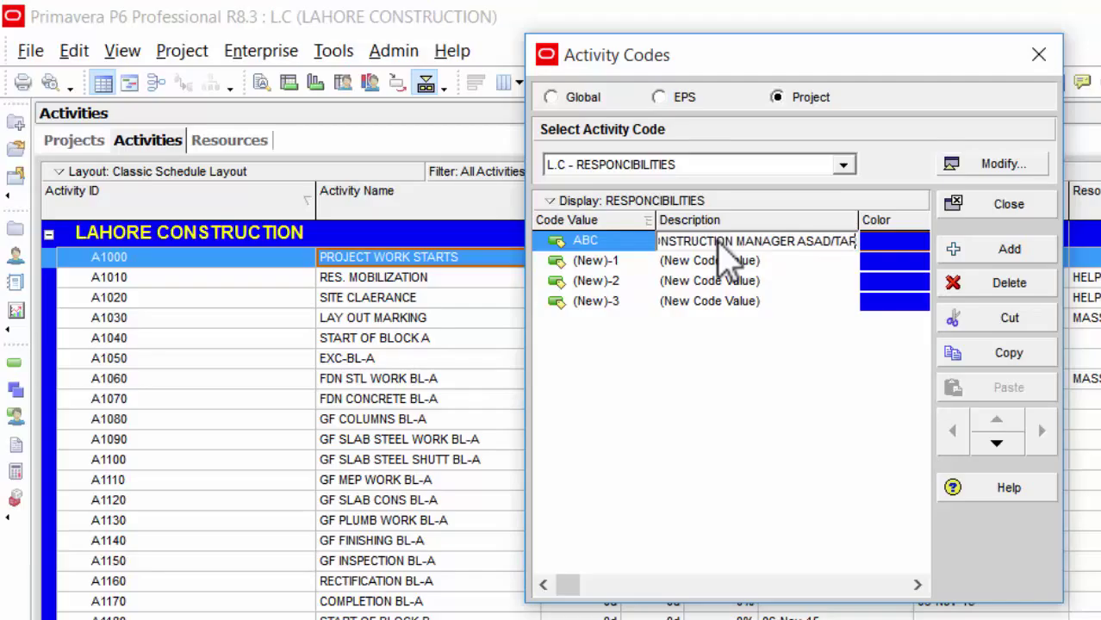
type("IQ")
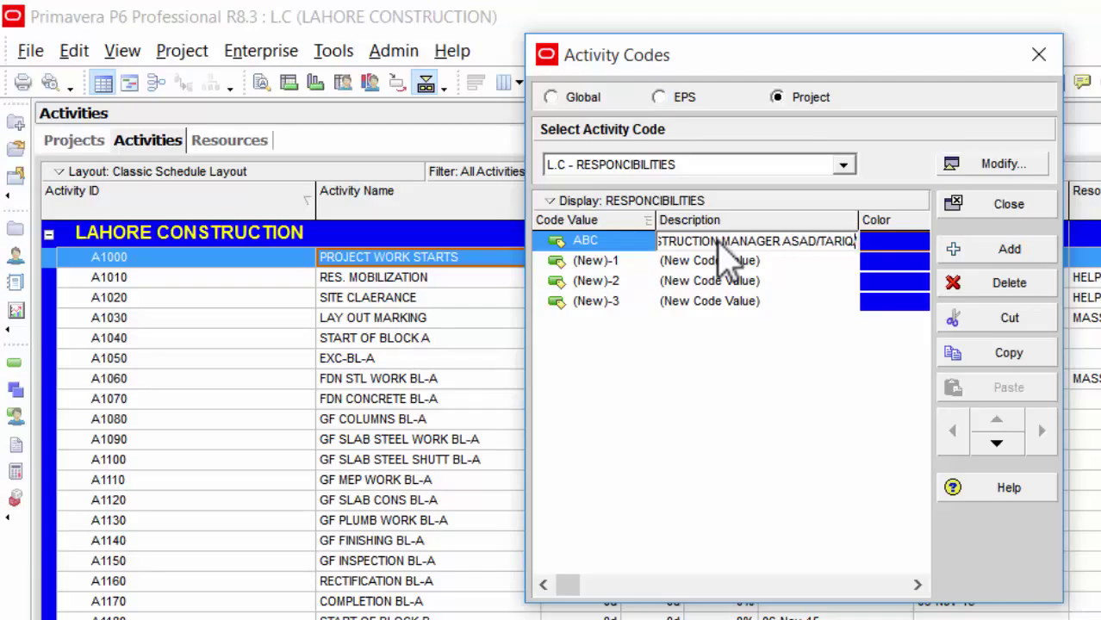
type("/MAHMOOD")
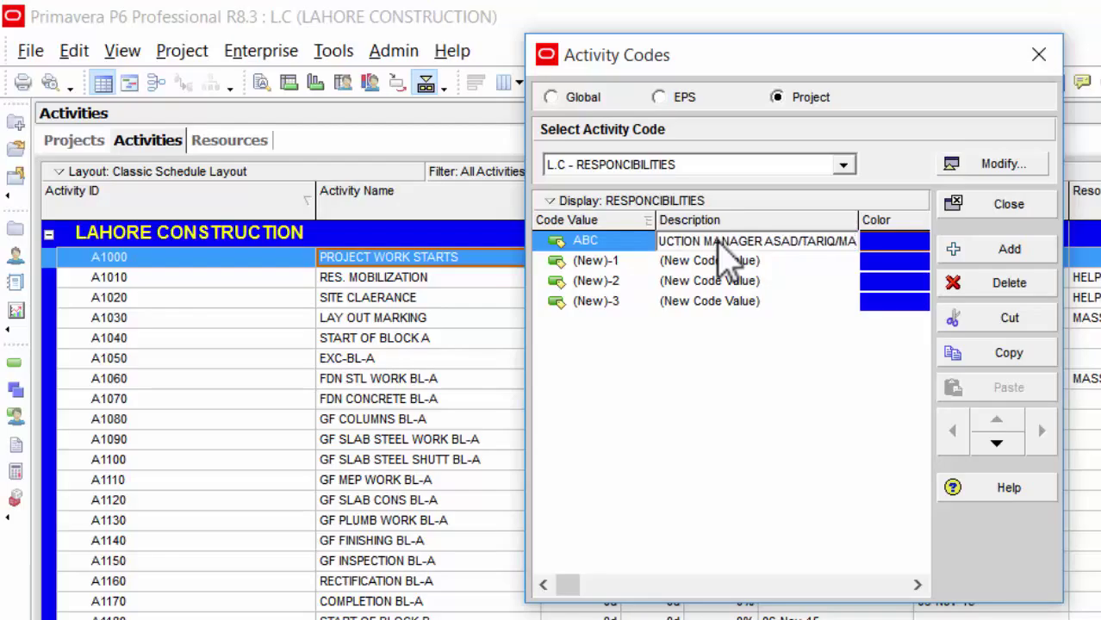
key("Return")
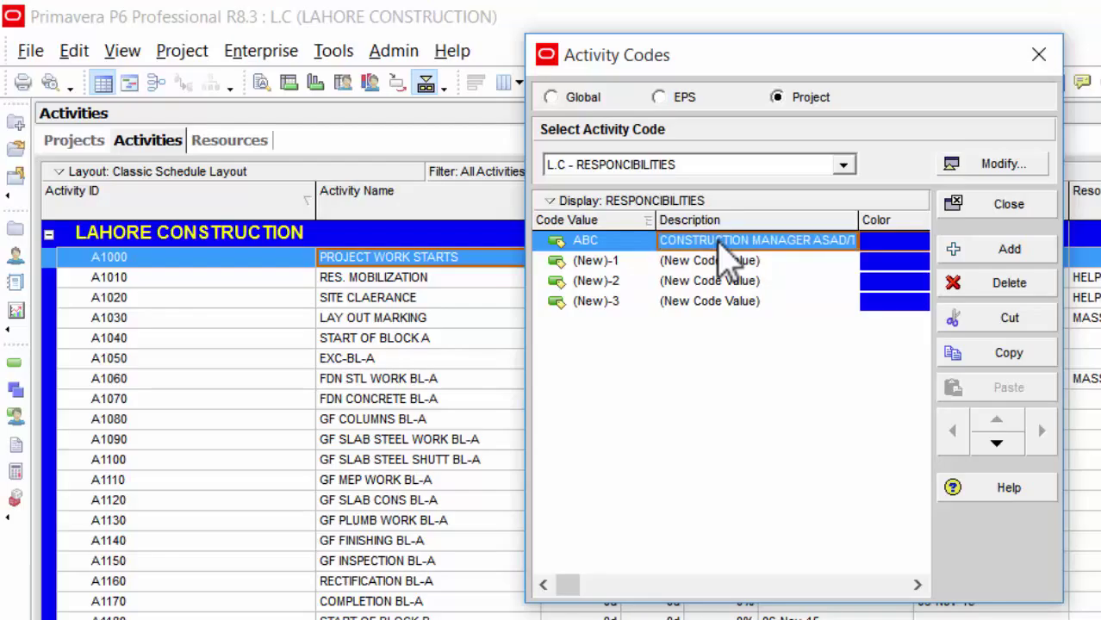
Set the second RESPONCIBILITIES entry to code value A, described as CONSTRUCTION MANAGER followed by the first manager's name.
left_click(624, 261)
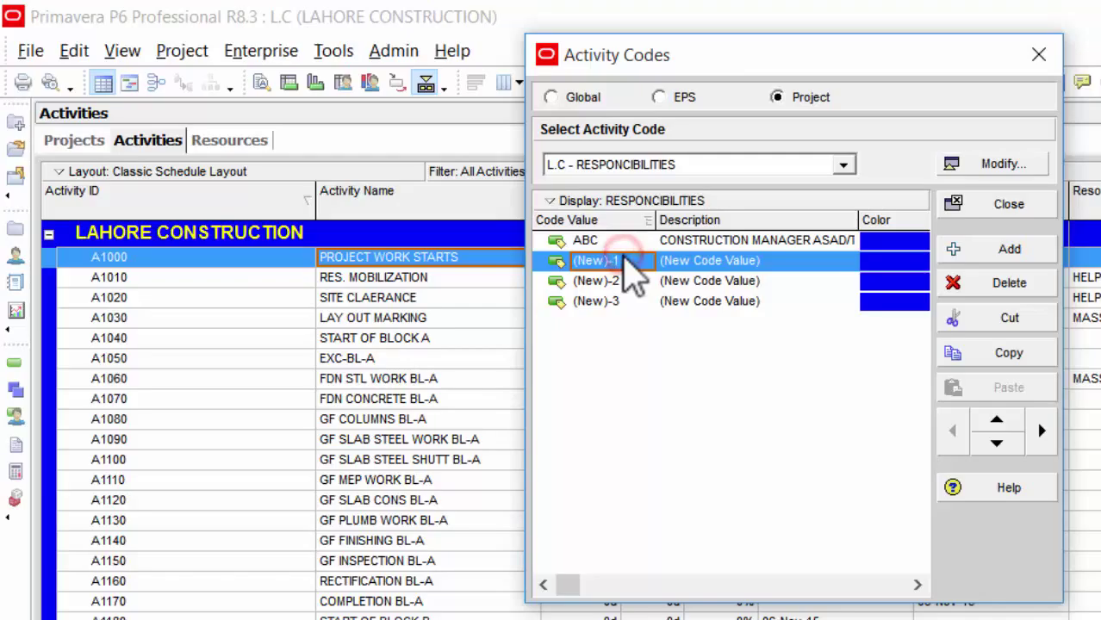
type("A")
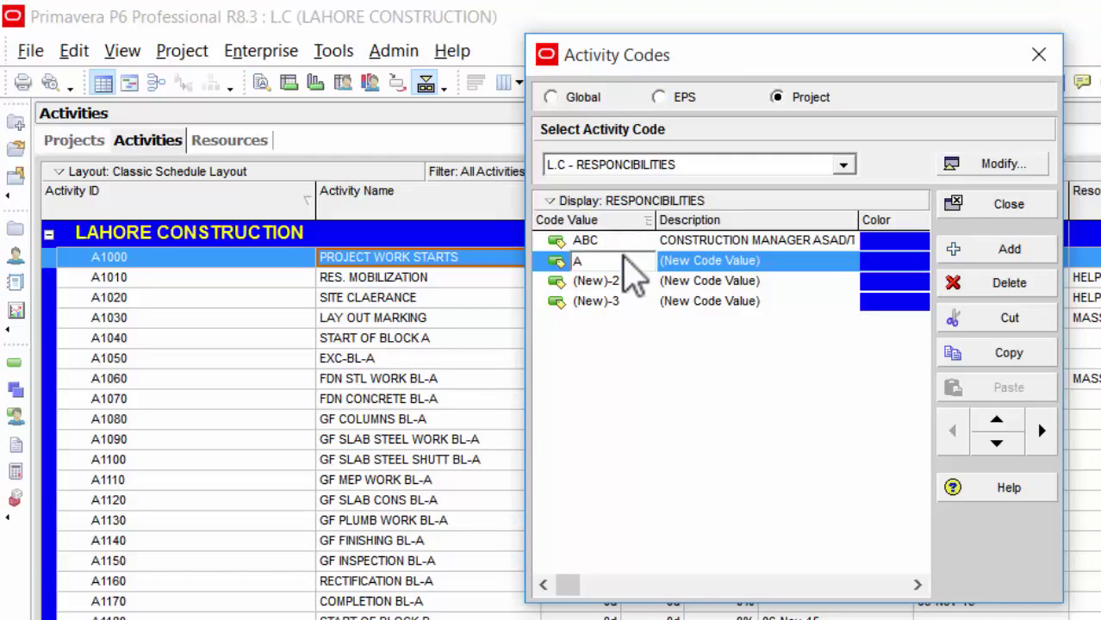
key("Return")
left_click(715, 262)
left_click(751, 261)
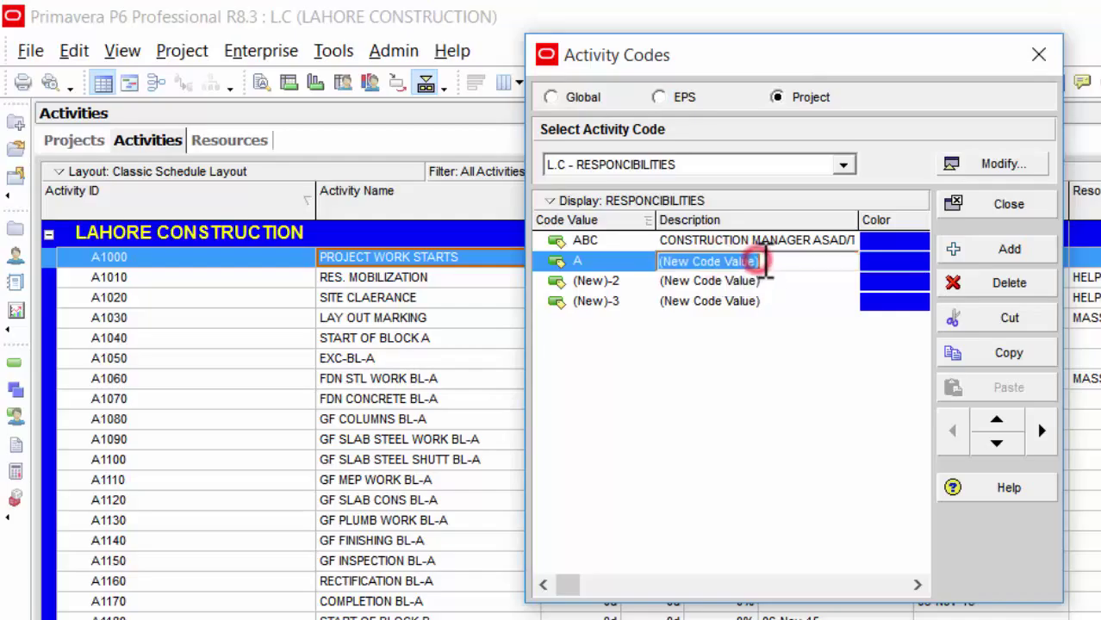
left_click(810, 241)
left_click(811, 240)
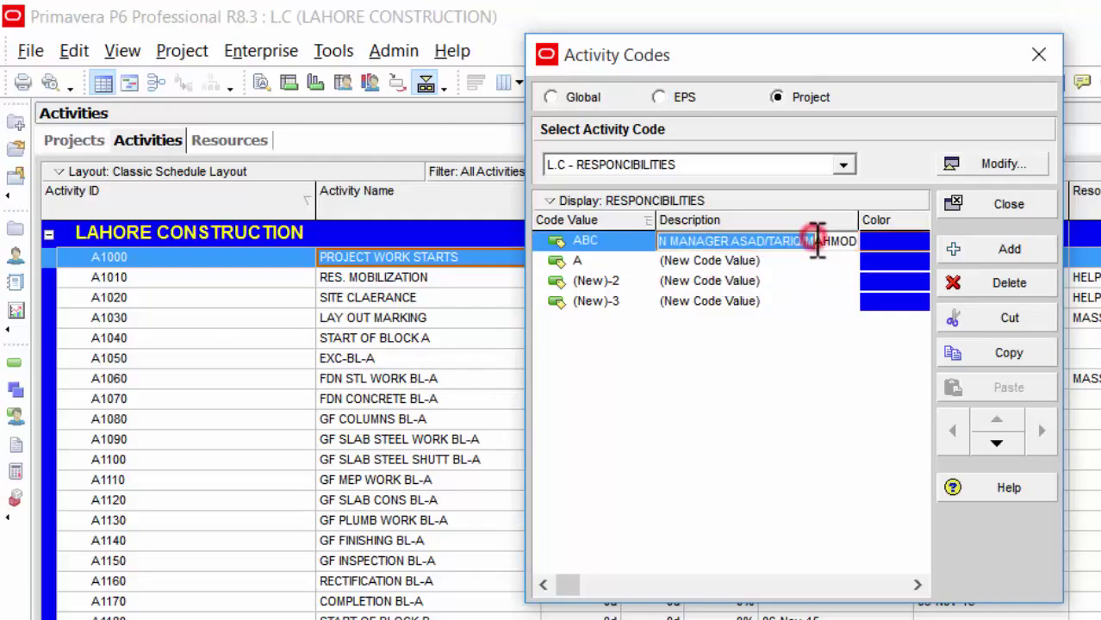
left_click(775, 261)
left_click(771, 263)
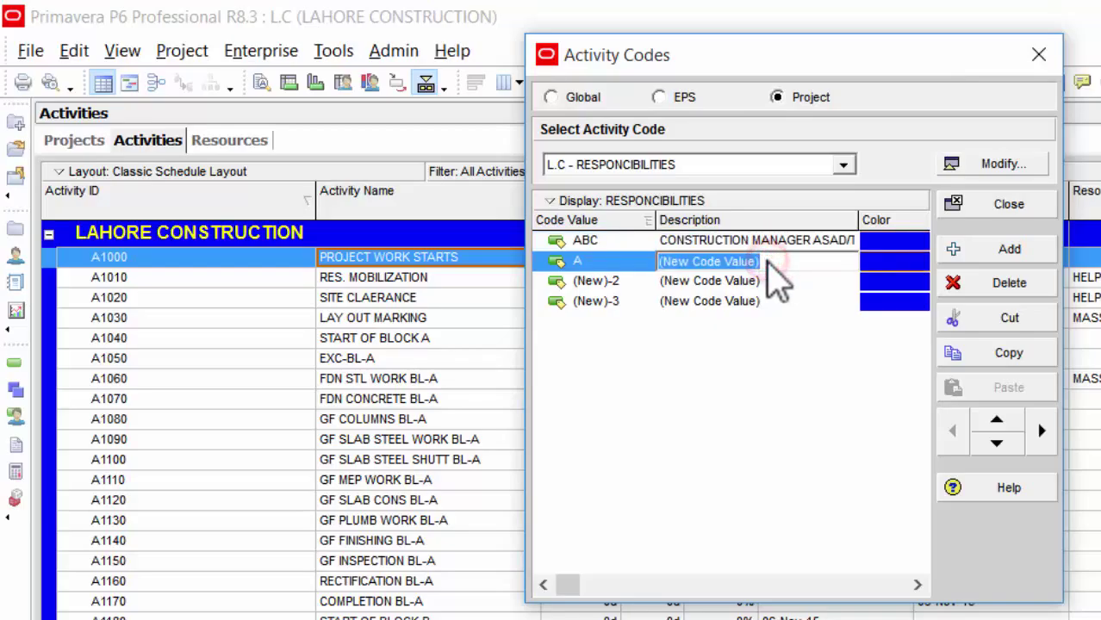
type("CONST")
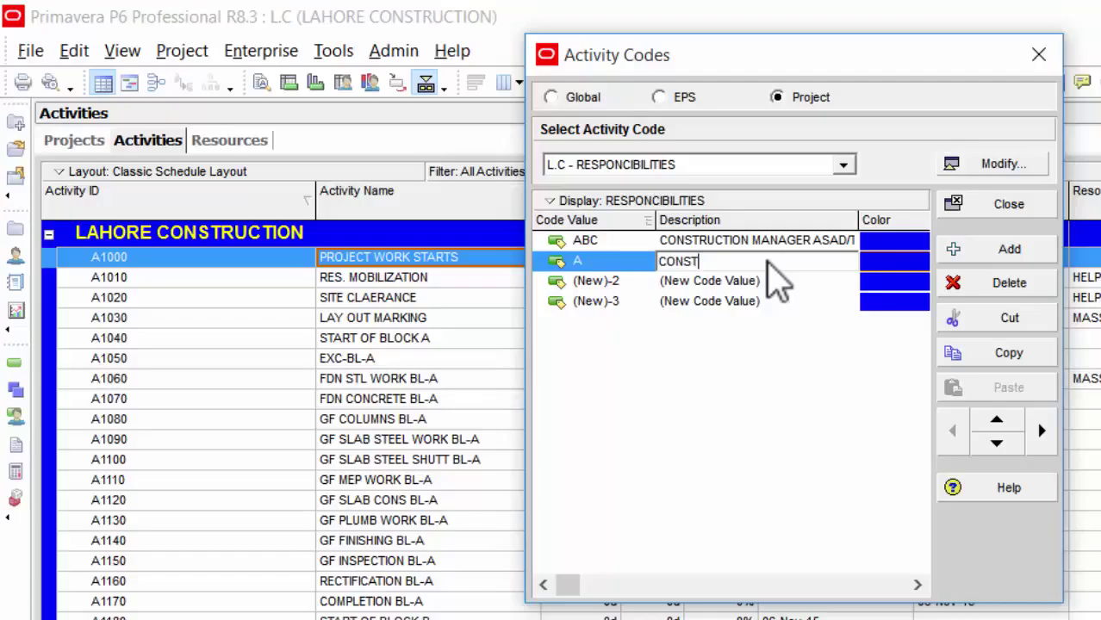
type("RUCTION MANAGER ASAD")
key("Return")
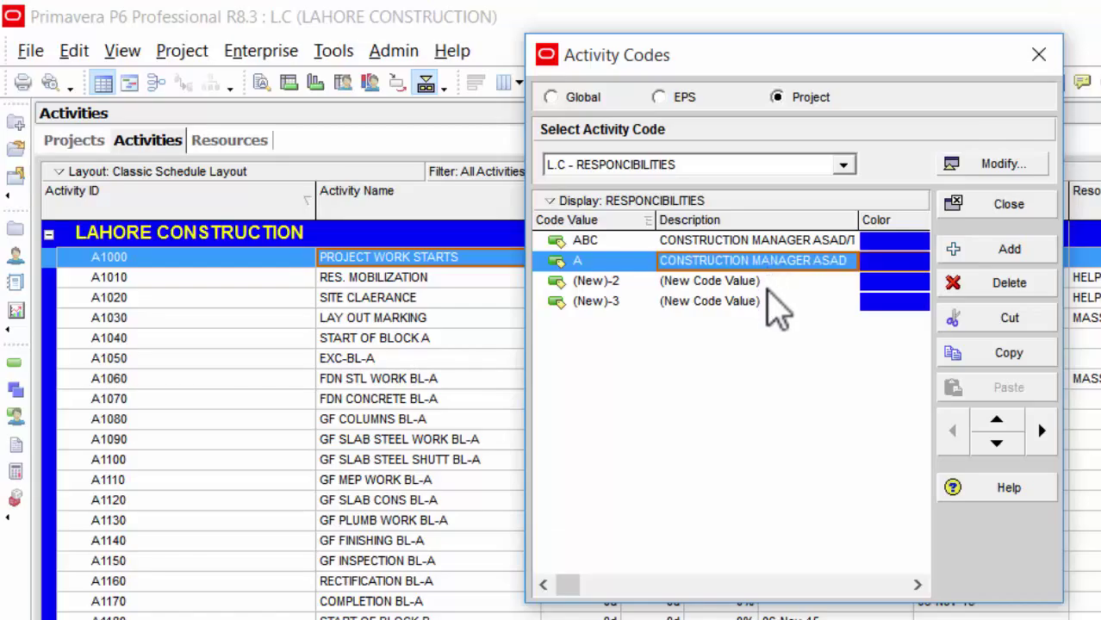
Describe the third RESPONCIBILITIES entry as CONSTRUCTION MANAGER plus the second manager's name, copying the job title for reuse.
left_click(758, 282)
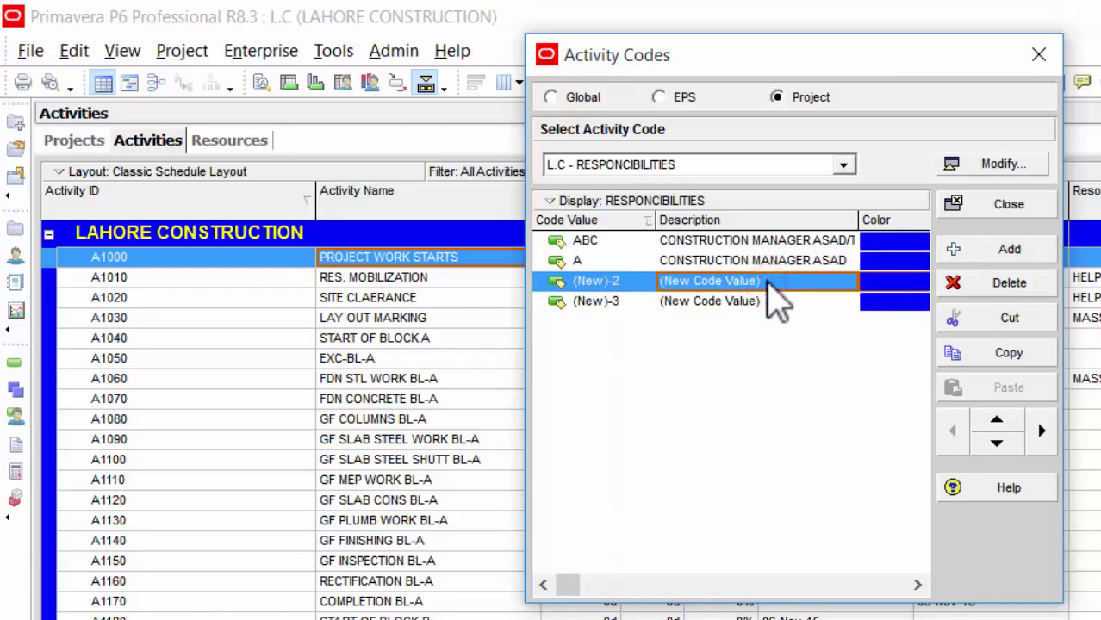
type("CONSTRU")
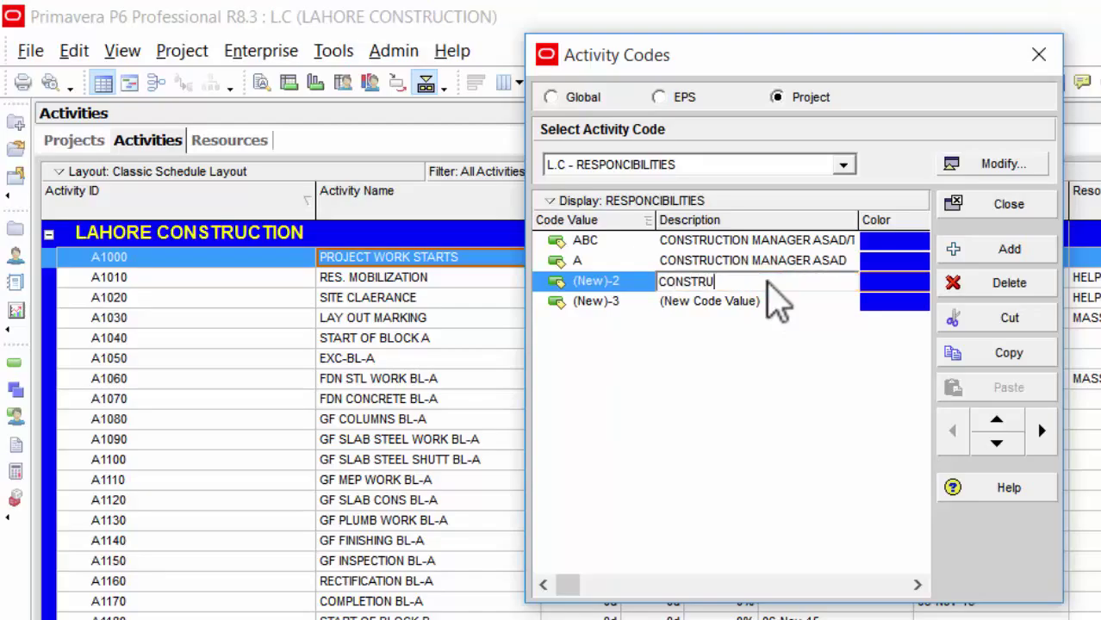
type("CTION MANAGER")
left_click(812, 285)
left_click_drag(754, 291, 647, 288)
key("ctrl+c")
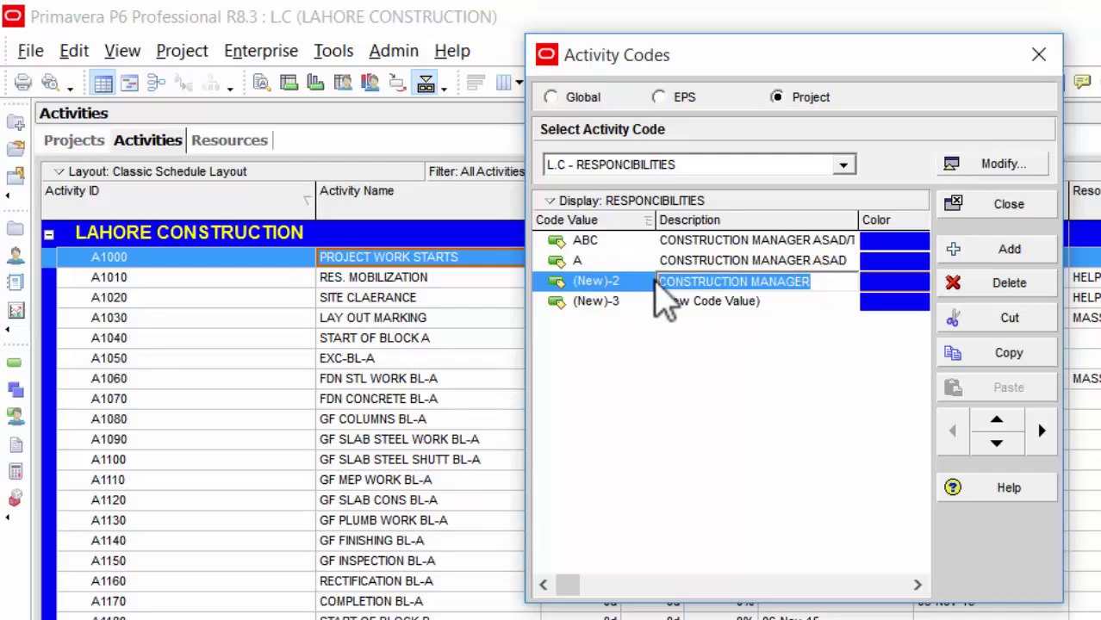
left_click(813, 293)
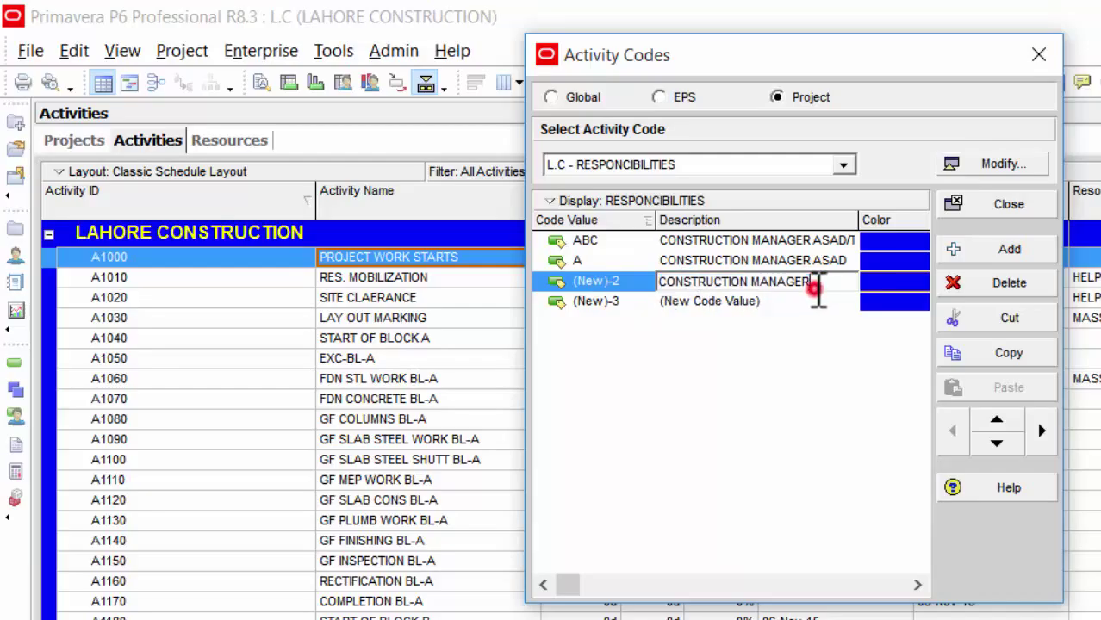
type("TARIQ")
Paste CONSTRUCTION MANAGER into the fourth RESPONCIBILITIES entry's description and add the third manager's name.
left_click(799, 299)
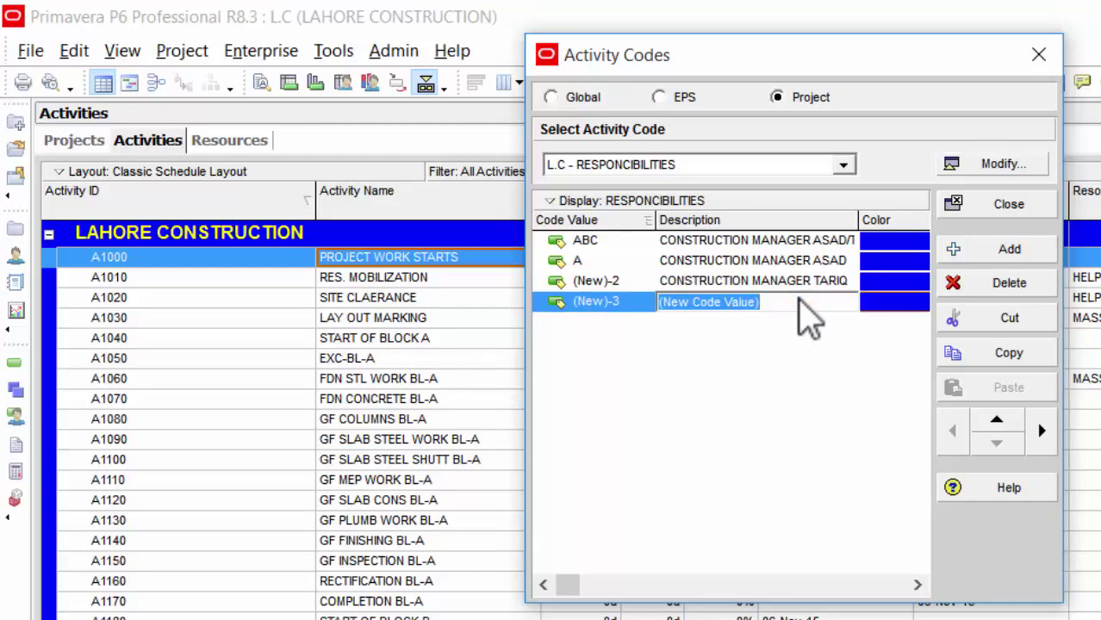
key("ctrl+v")
type("MAHM")
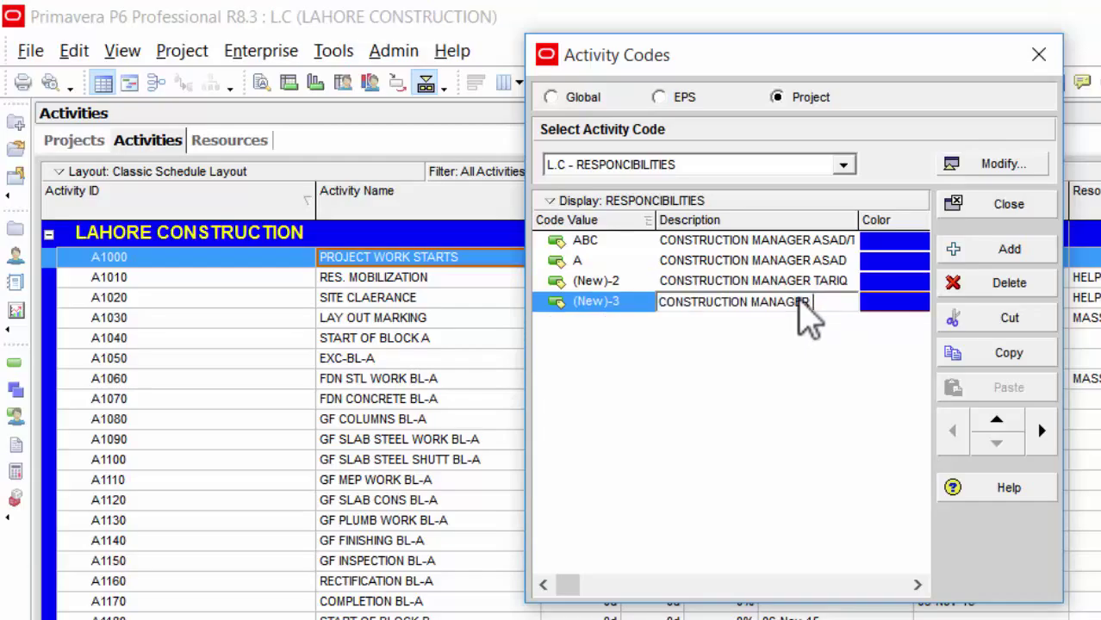
type("OOD")
key("Return")
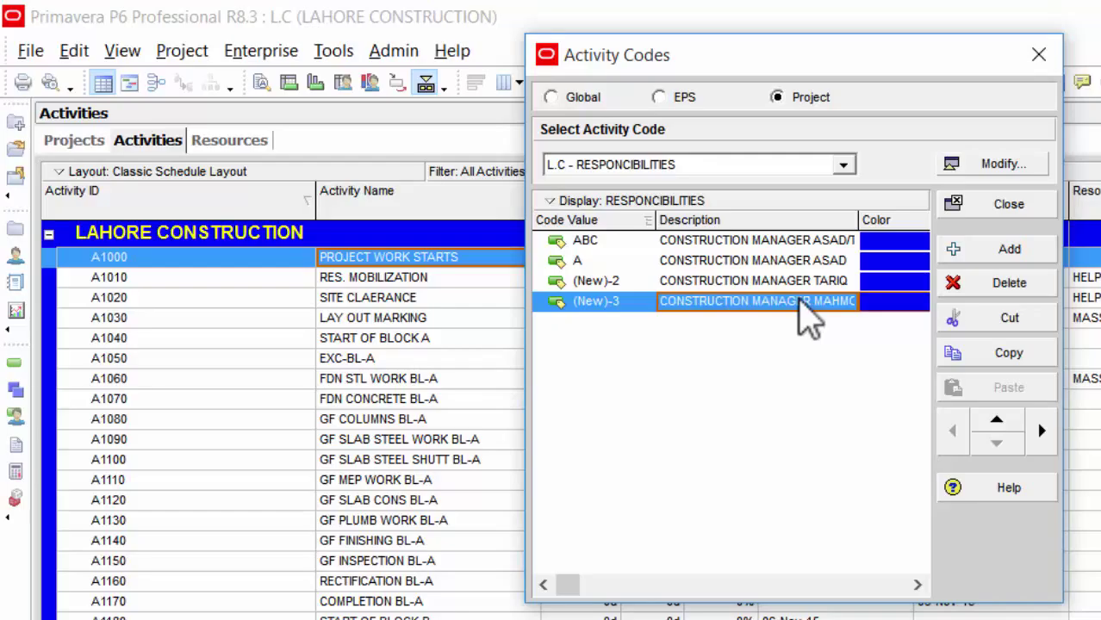
Set the code values of the third and fourth RESPONCIBILITIES entries to B and C.
left_click(639, 283)
type("B")
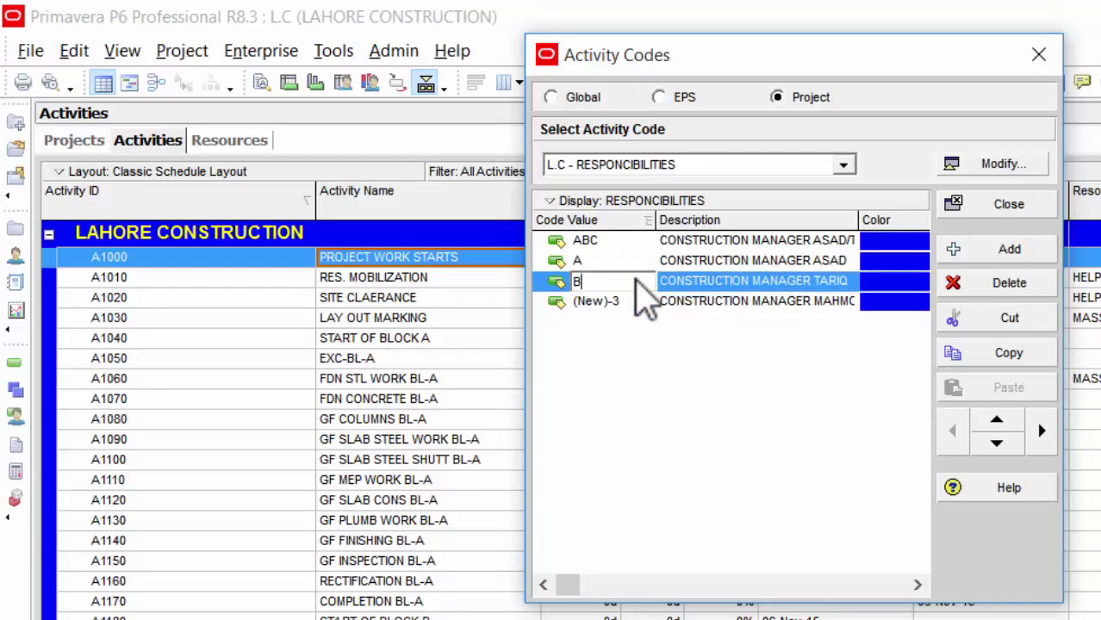
key("Return")
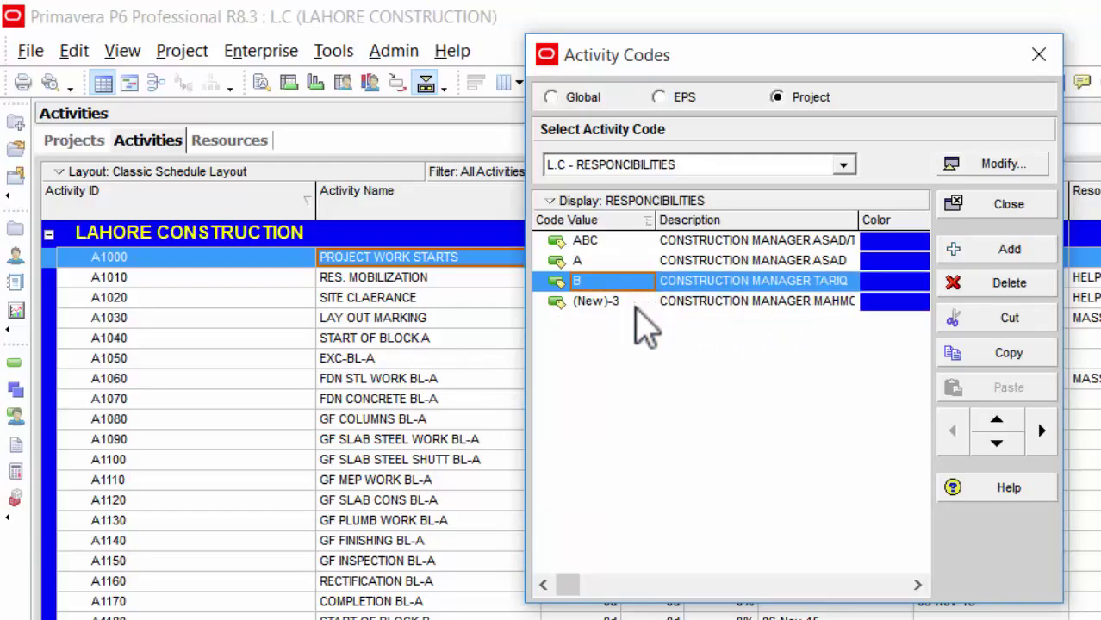
left_click(638, 301)
type("C")
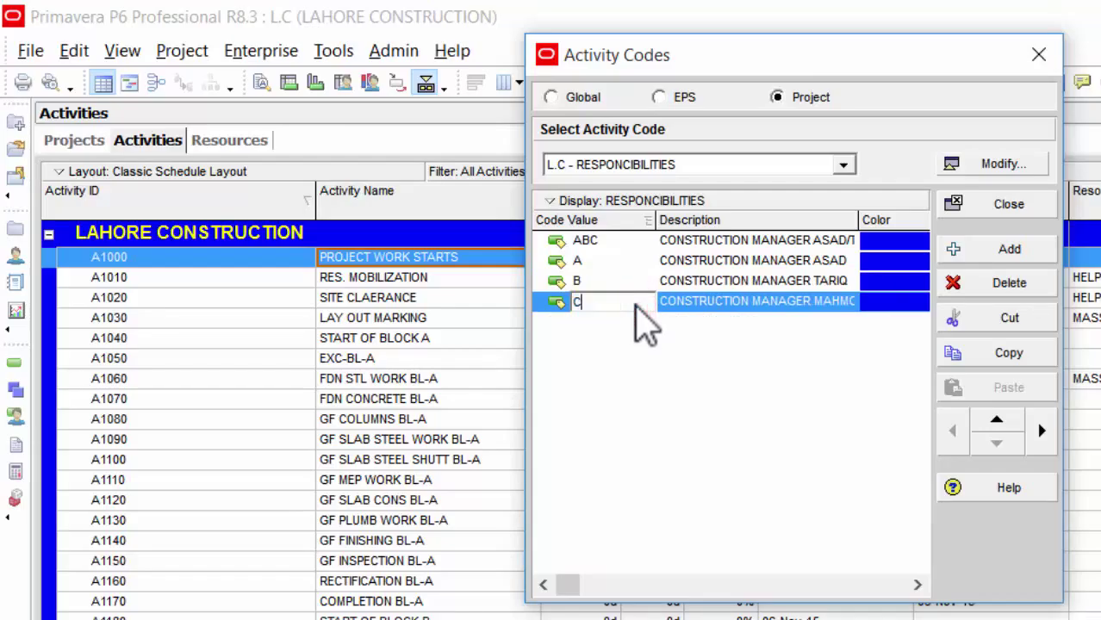
key("Return")
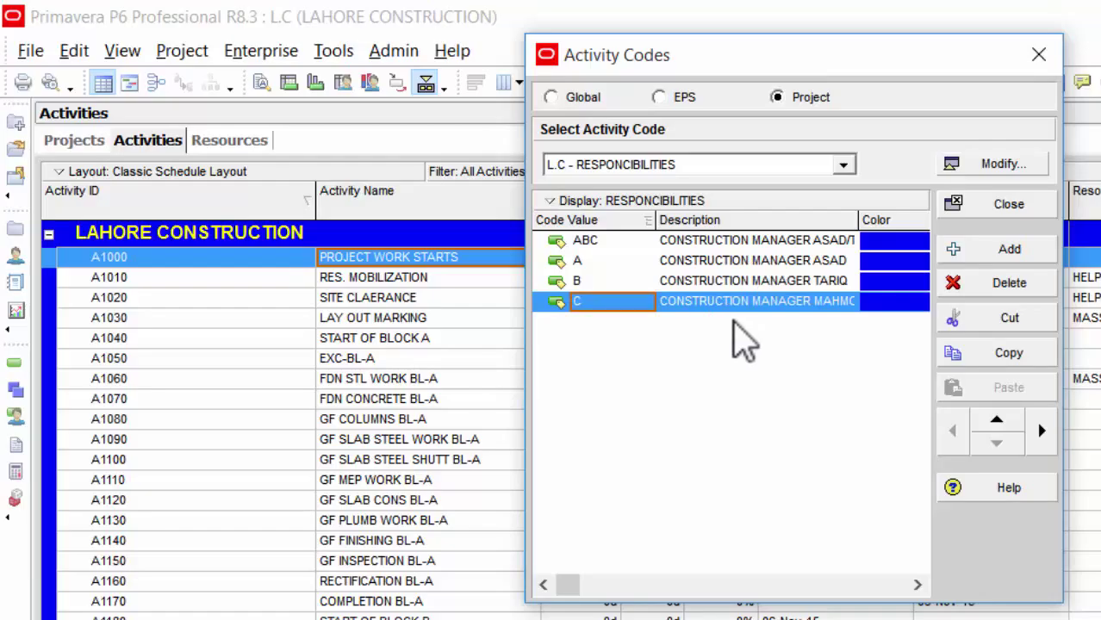
Select L.C - STEEL as the activity code and add two new code values under it.
left_click(843, 164)
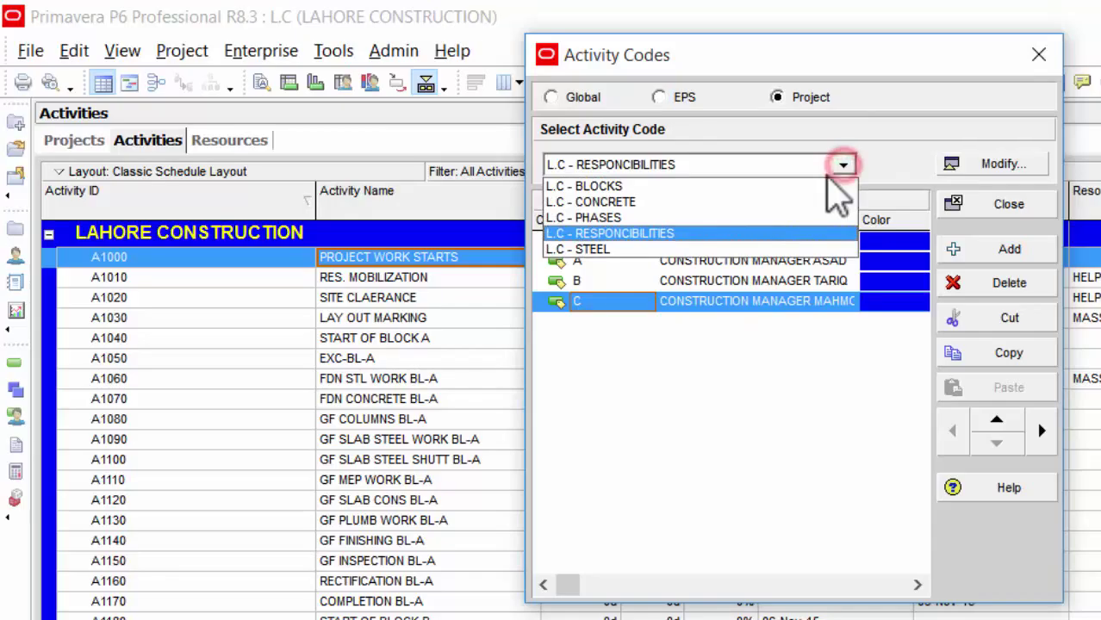
left_click(616, 249)
left_click(969, 244)
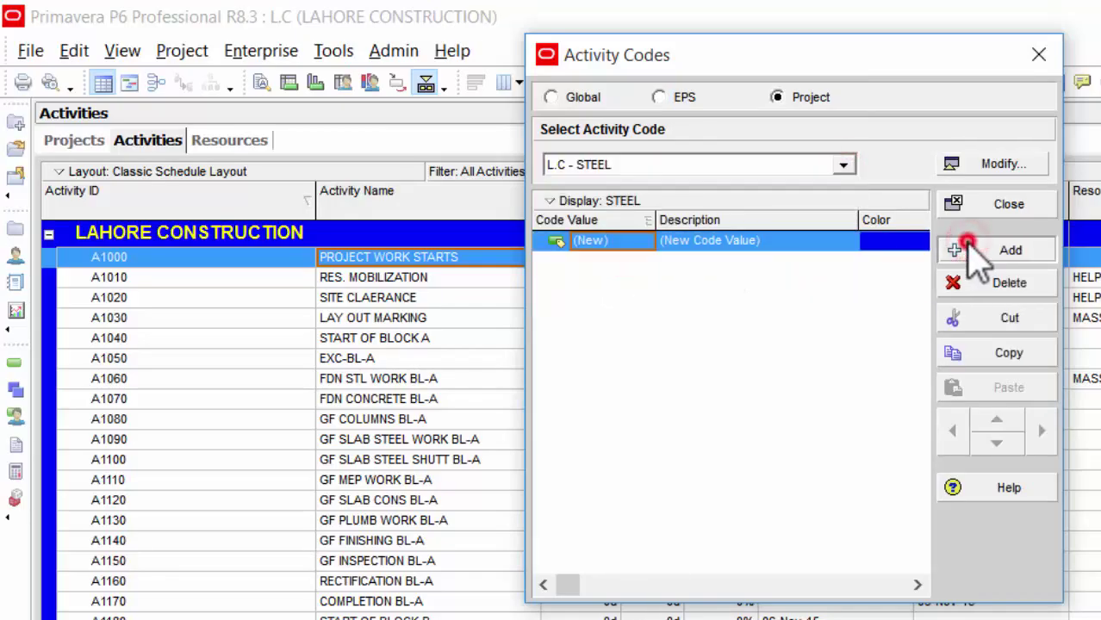
left_click(970, 246)
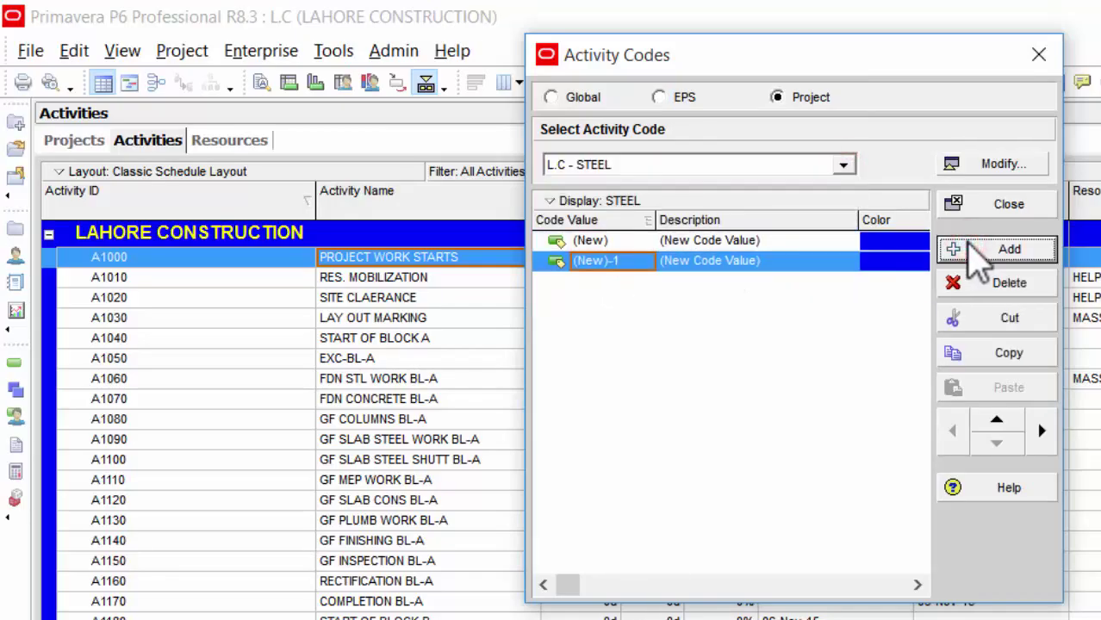
Set the description of the first STEEL entry to FOUNDATION STEEL.
left_click(676, 242)
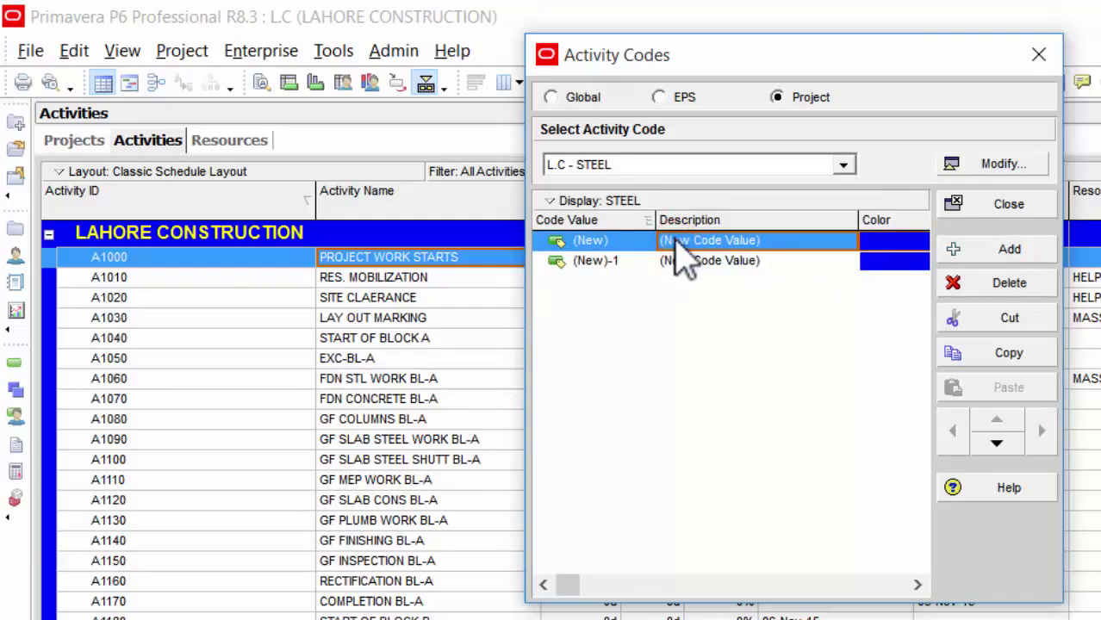
type("FDNND")
type("ATION S")
type("TEEL")
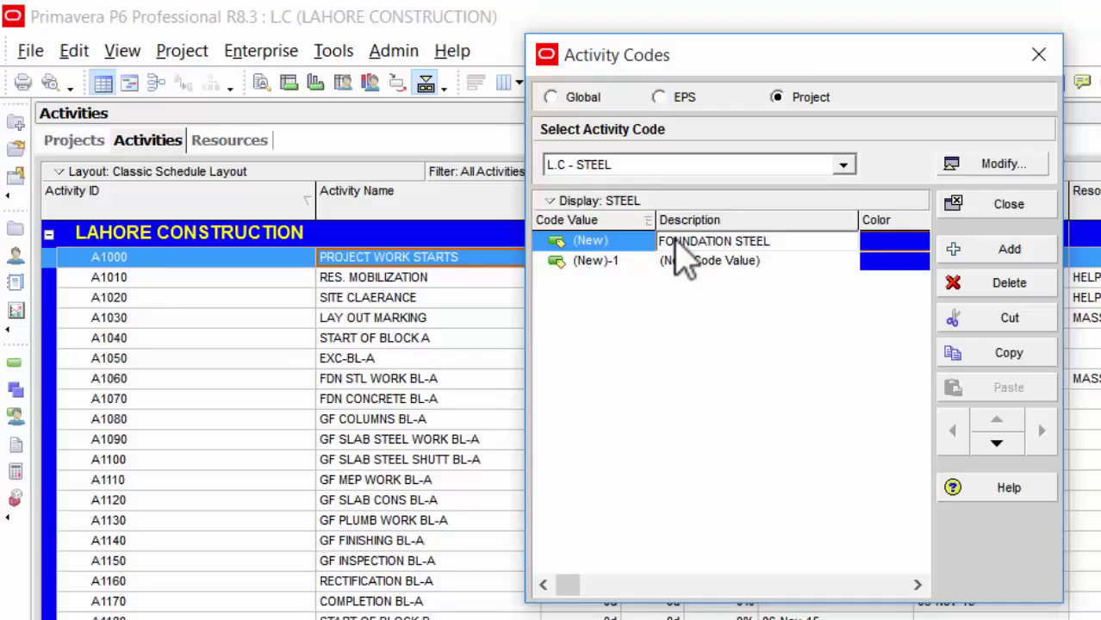
left_click(688, 261)
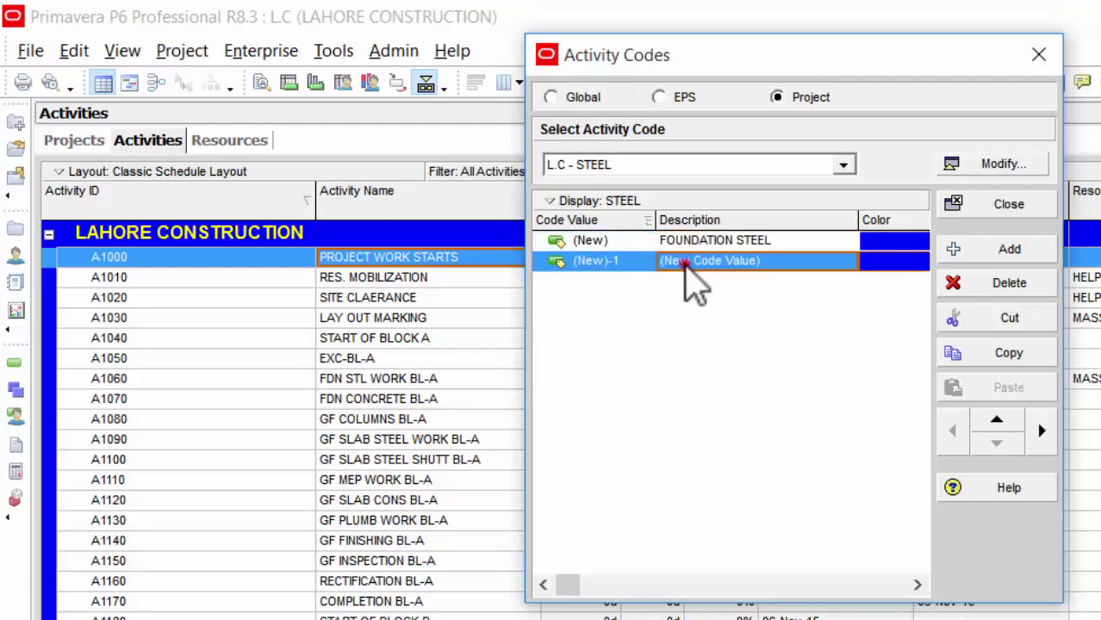